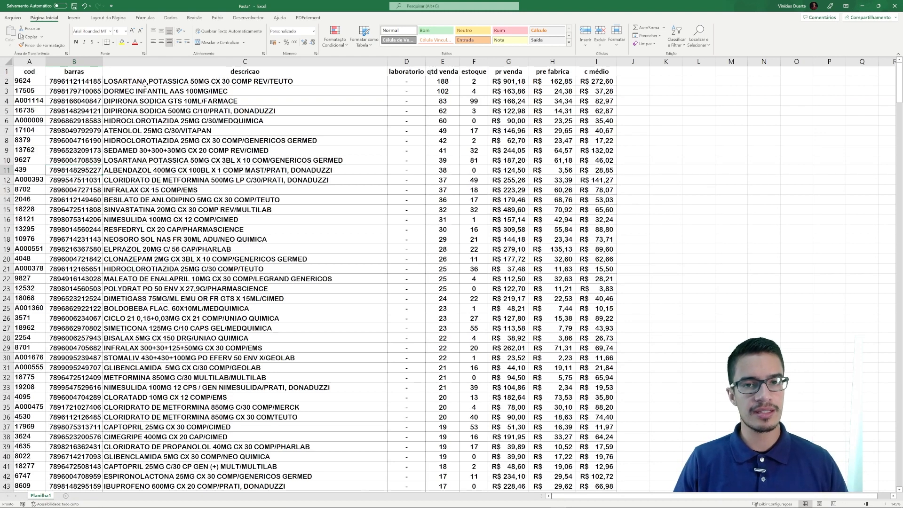
Review the product sheet's columns from cod to c médio, using the first product row as the example.
click(40, 71)
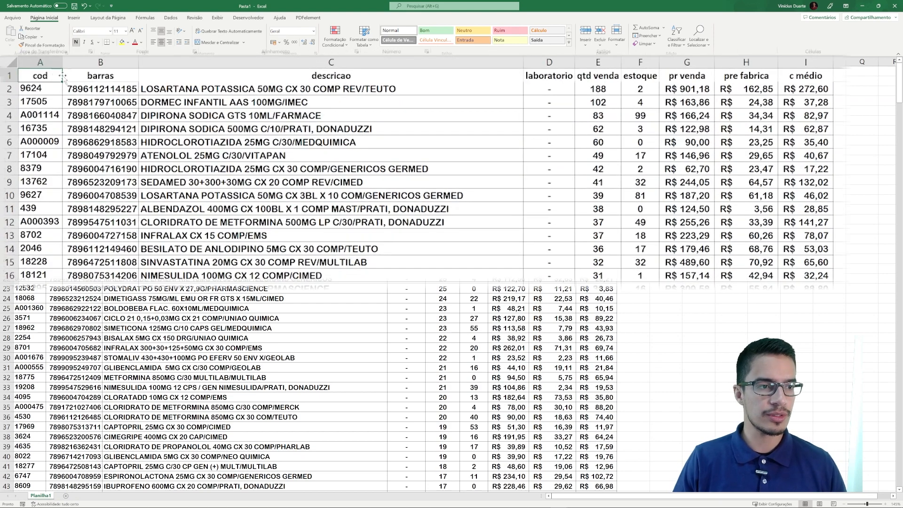
click(155, 89)
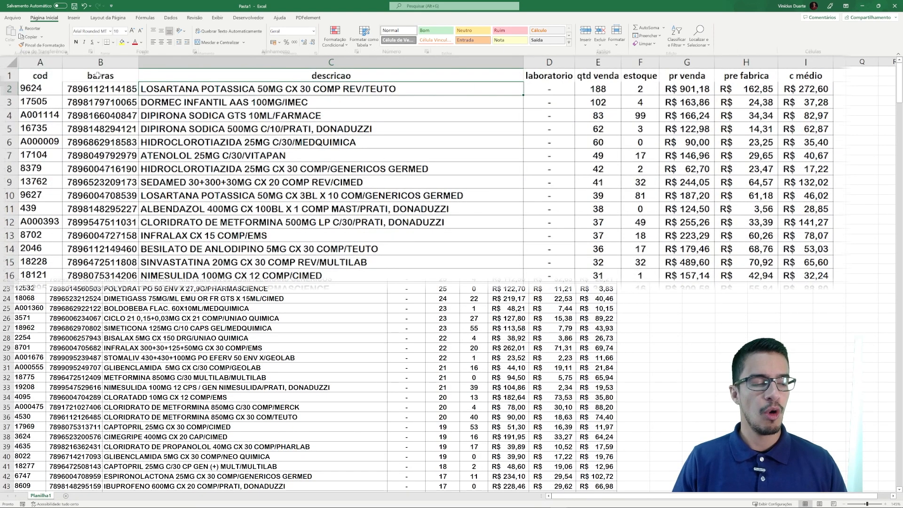
click(332, 73)
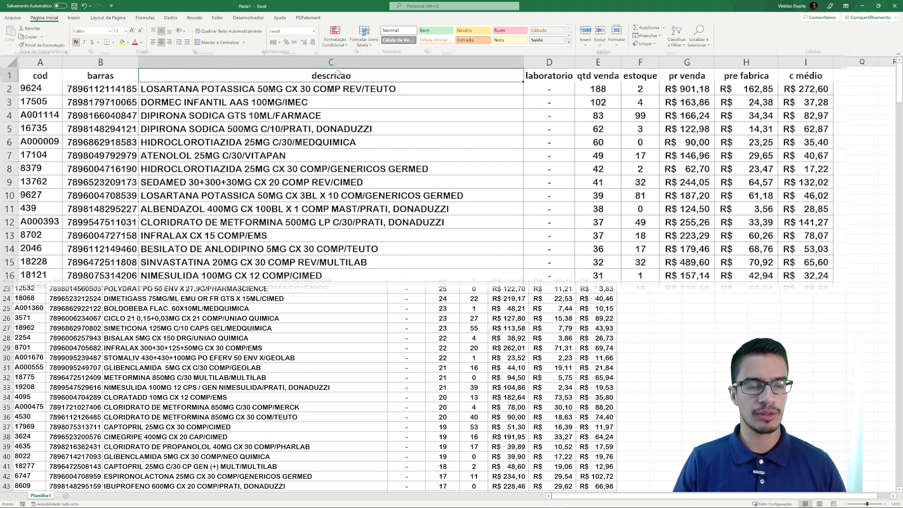
click(556, 76)
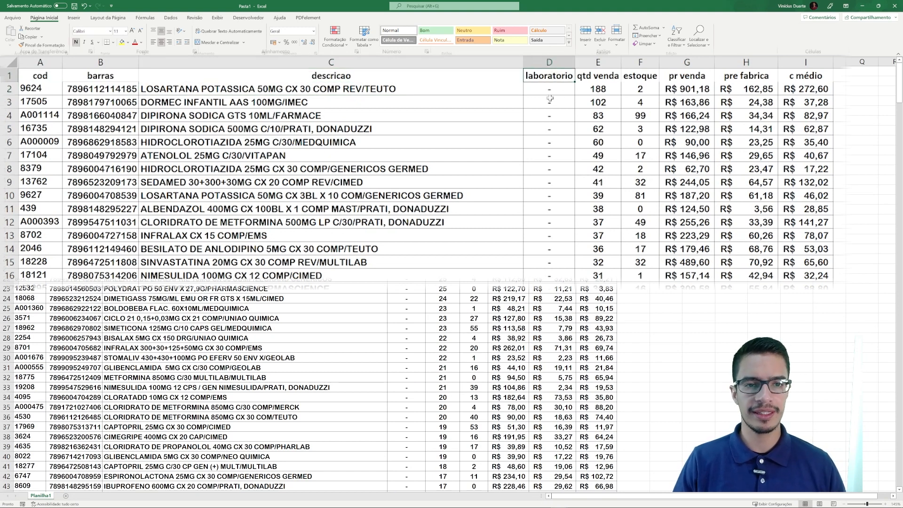
click(550, 89)
click(422, 89)
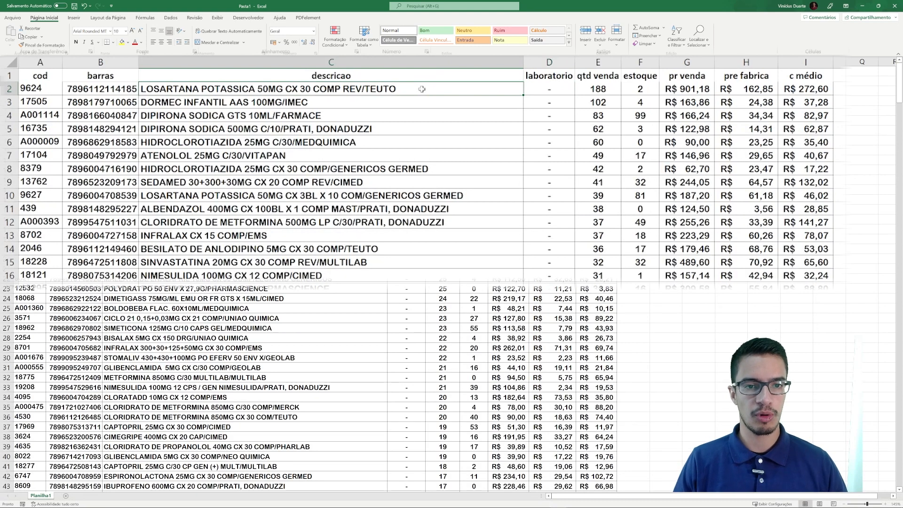
click(602, 93)
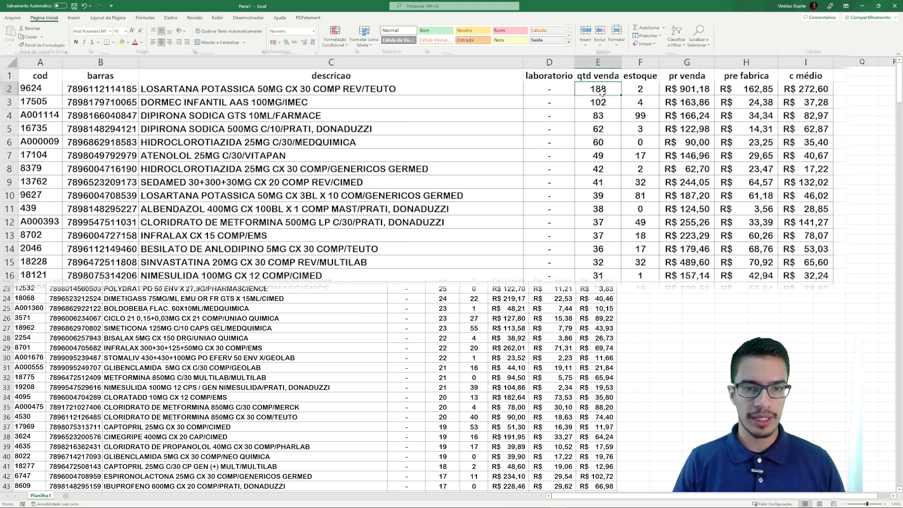
key(Right)
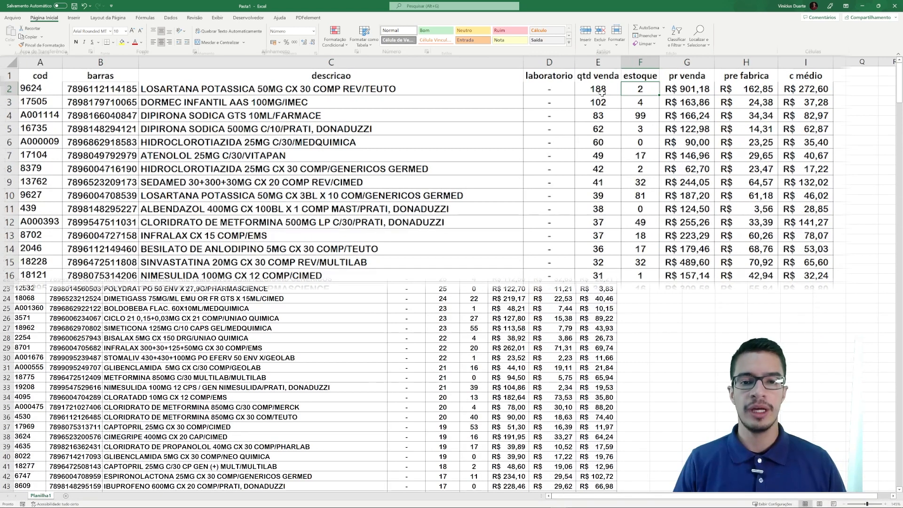
key(Right)
key(Right)
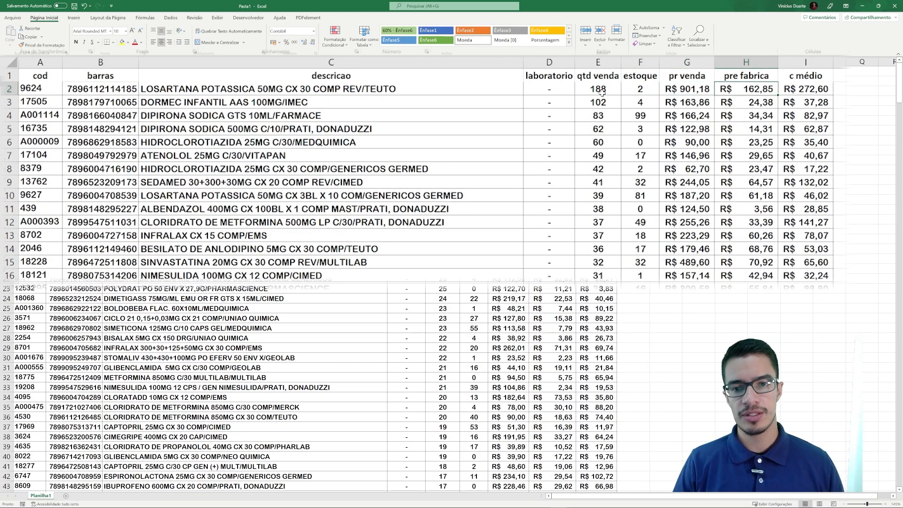
key(Right)
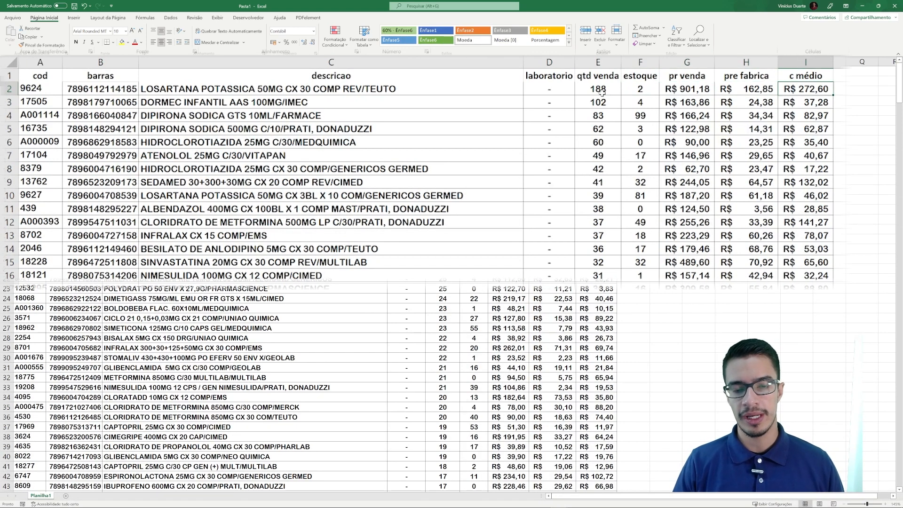
Examine the first product's values in the pr venda, pre fabrica and c médio columns.
drag(687, 92, 821, 88)
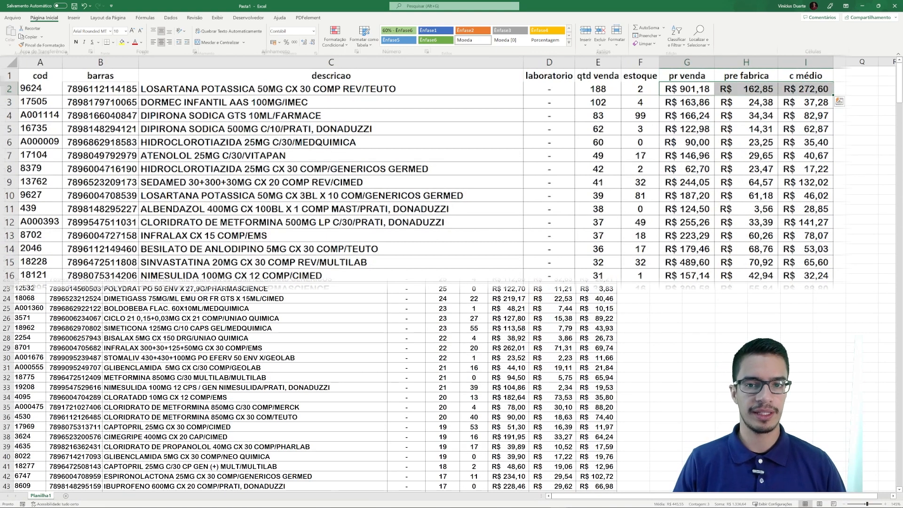
click(848, 114)
drag(758, 89, 821, 88)
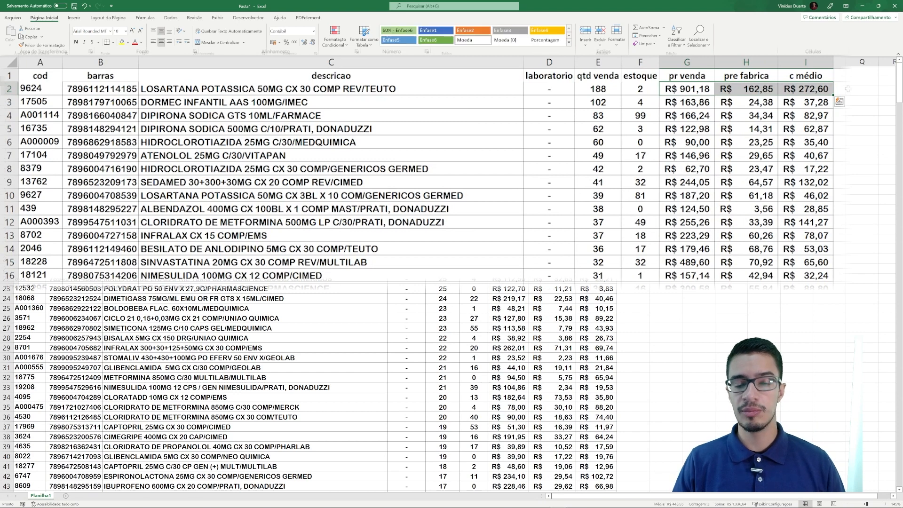
click(847, 88)
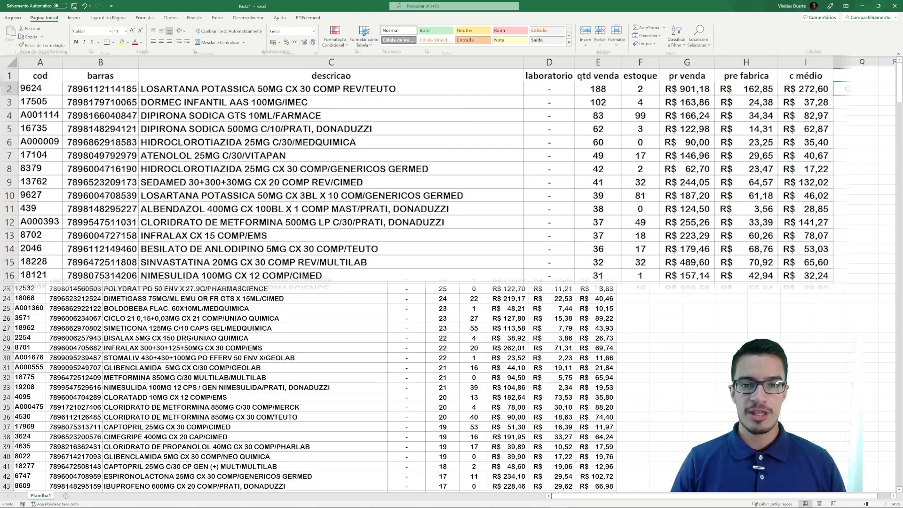
drag(710, 90, 795, 92)
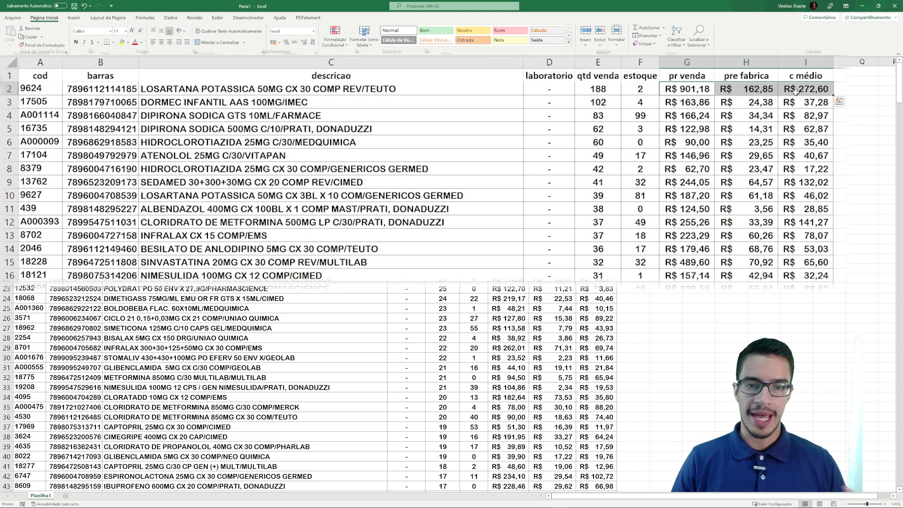
click(841, 88)
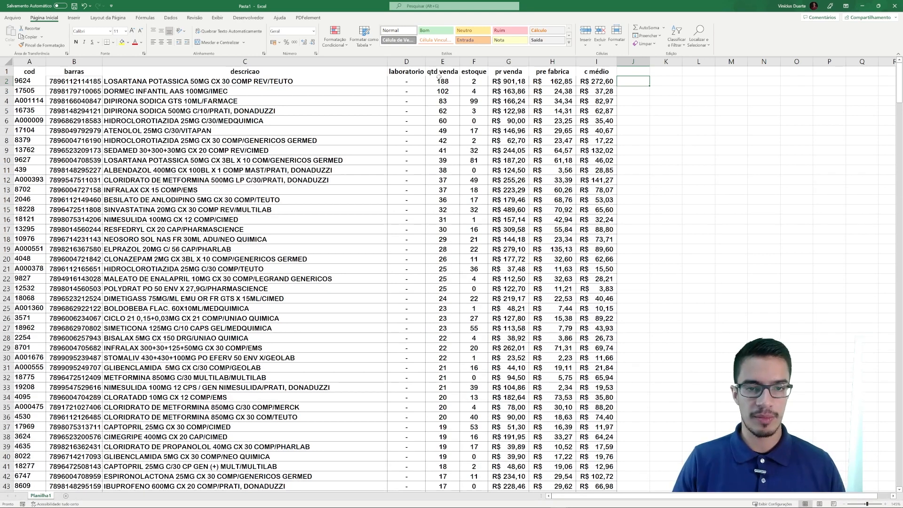
Compare the qtd venda and estoque columns, looking closely at the first LOSARTANA POTASSICA row.
click(444, 61)
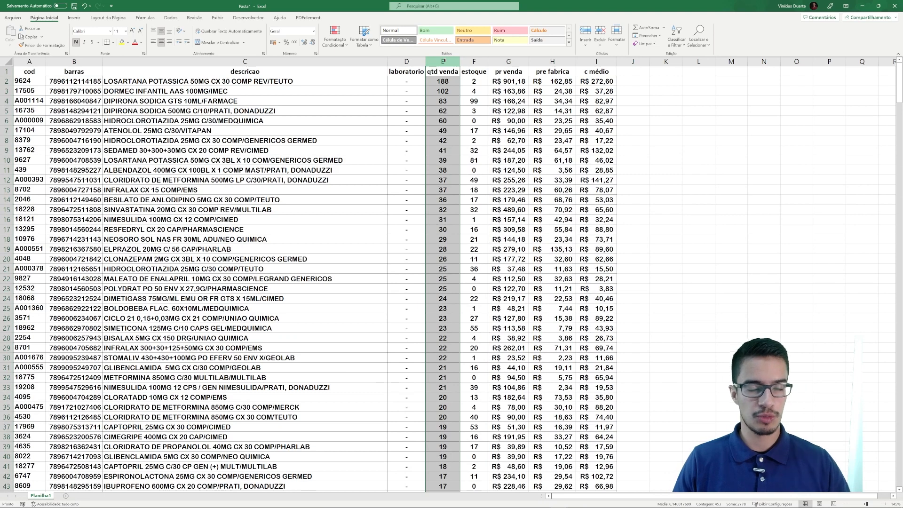
click(474, 62)
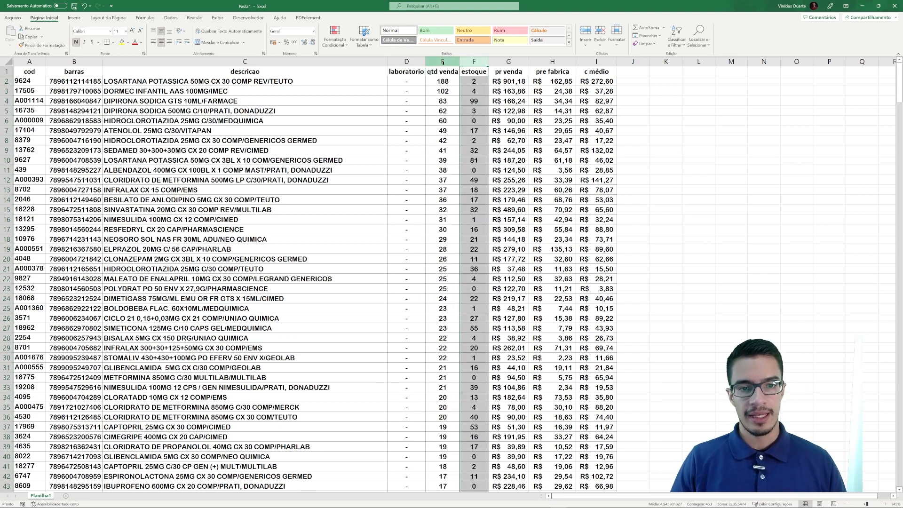
click(442, 81)
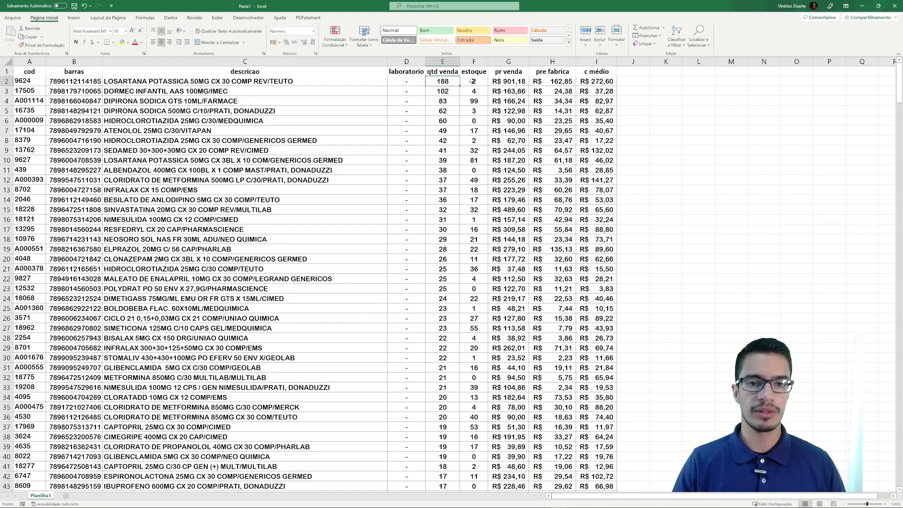
scroll(441, 382, up, 2)
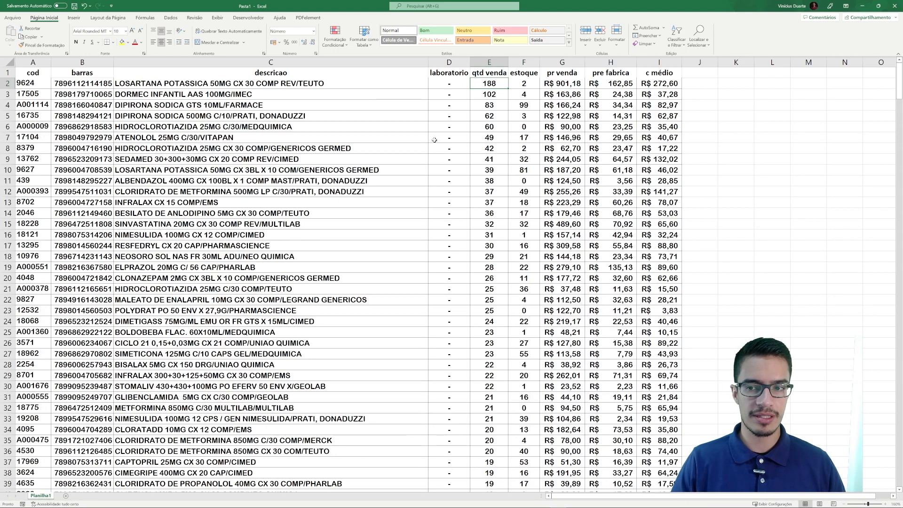
click(282, 83)
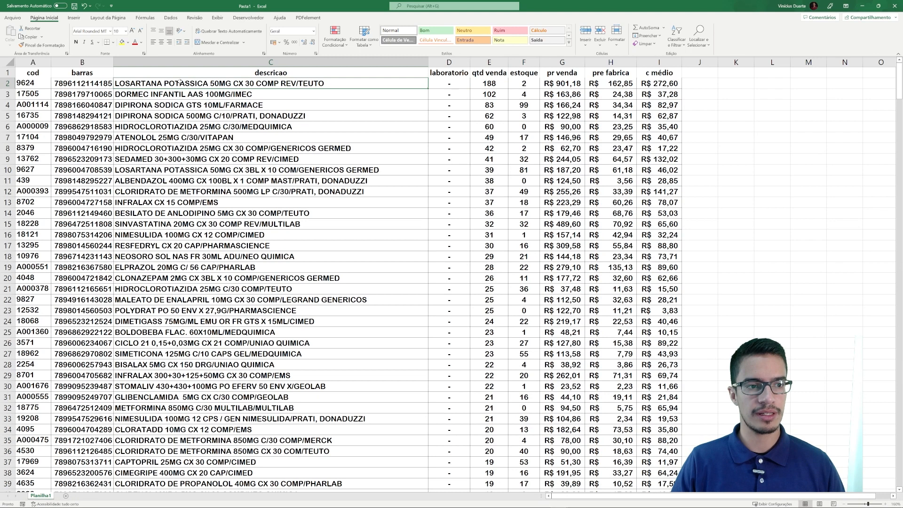
click(492, 82)
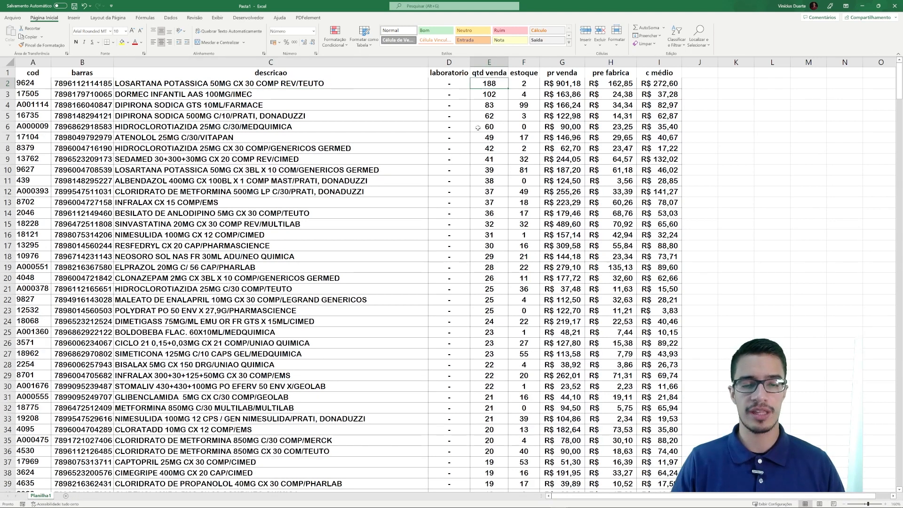
click(522, 83)
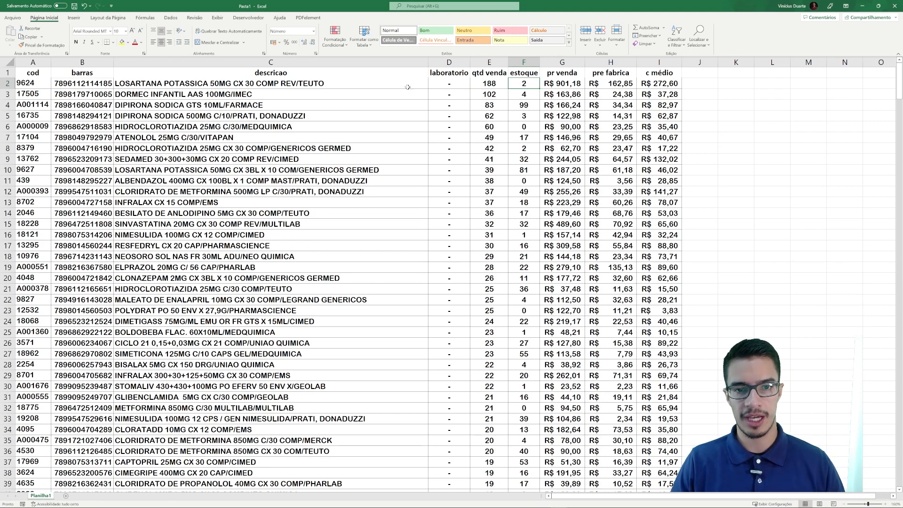
drag(463, 84, 522, 83)
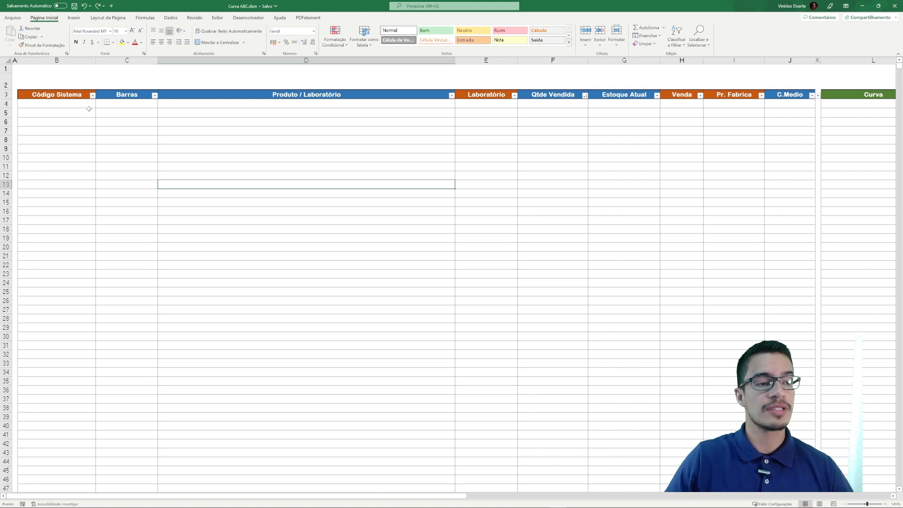
Compare the Código Sistema and Barras headers in the Curva ABC workbook with the matching columns in Pasta1.
click(75, 103)
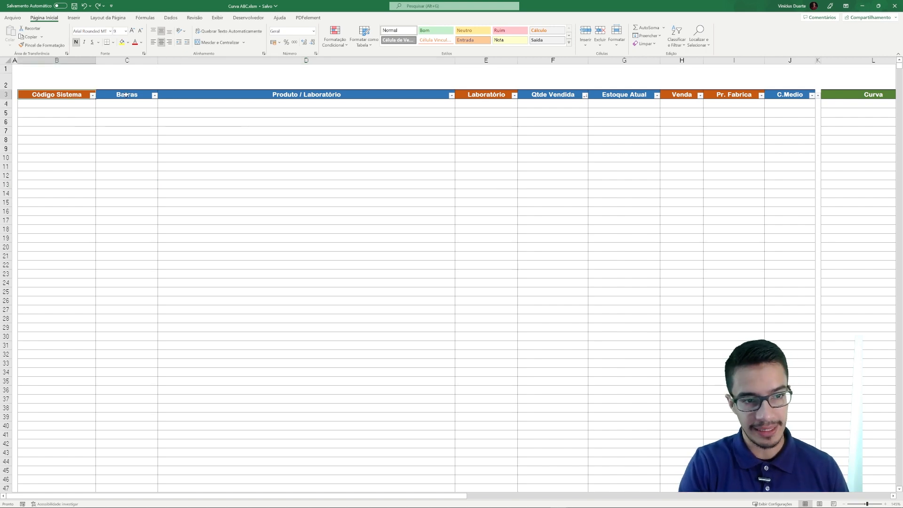
key(alt+Tab)
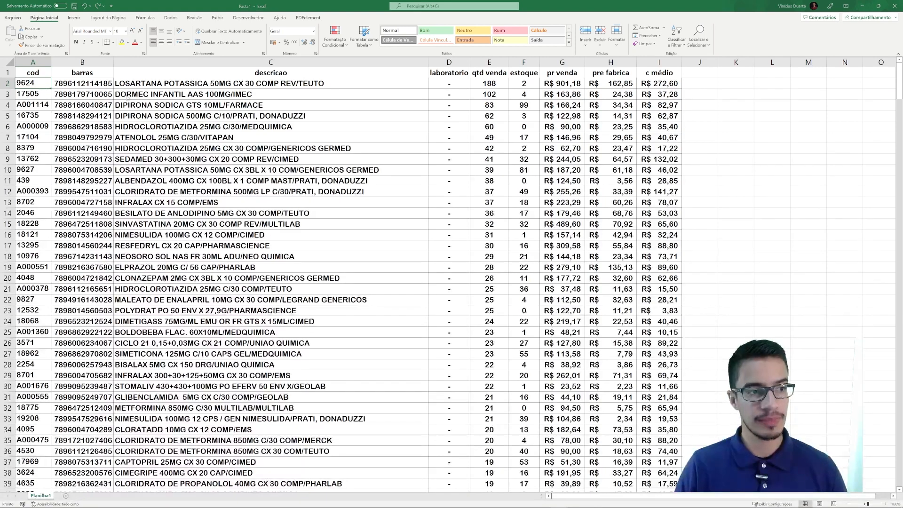
key(alt+Tab)
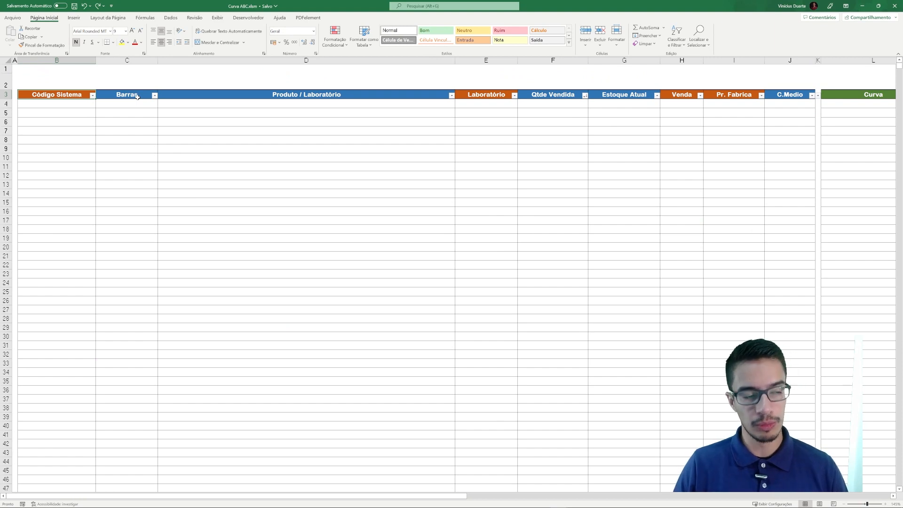
click(132, 94)
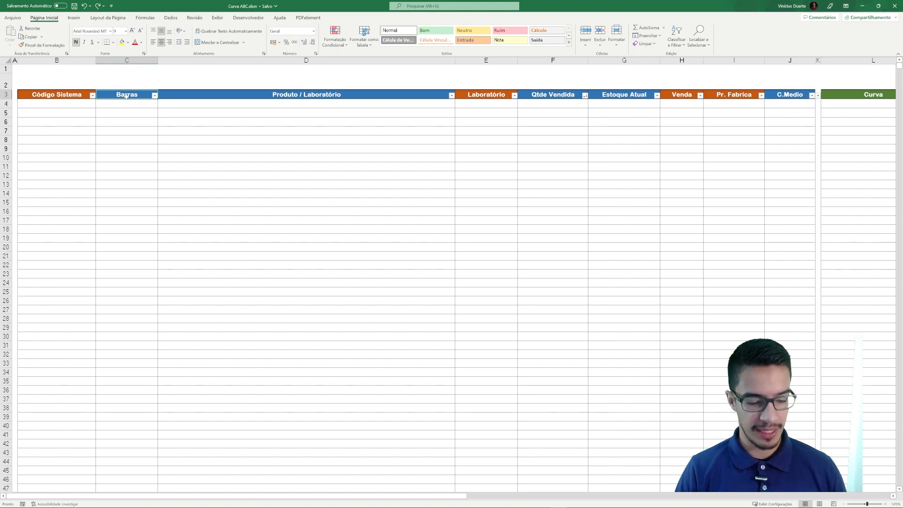
Copy all product data from cell A2 onward in Pasta1 and paste it into the Curva ABC workbook starting at B4.
key(alt+Tab)
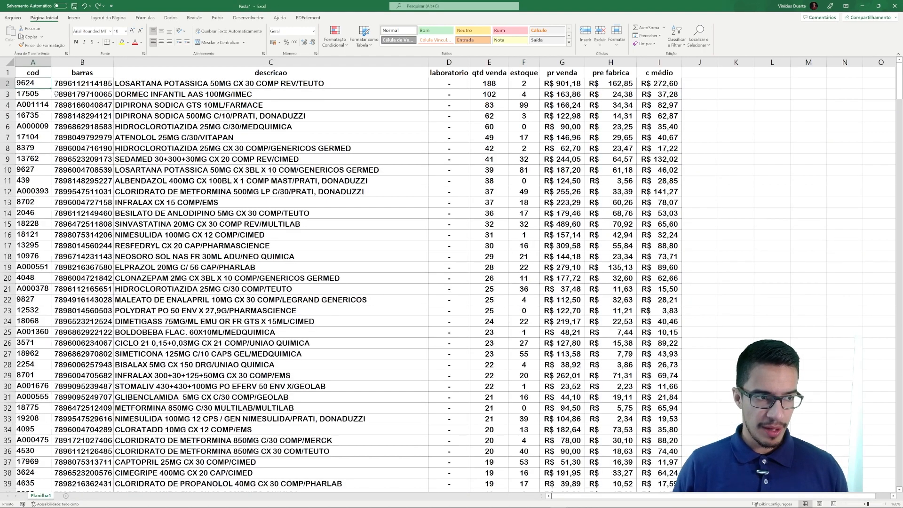
key(ctrl+shift+Right)
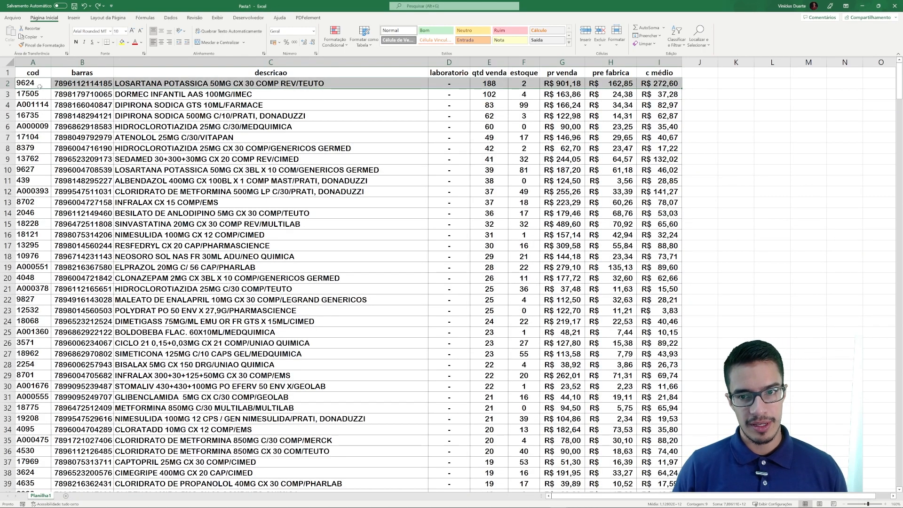
key(ctrl+shift+Down)
key(ctrl+c)
key(alt+Tab)
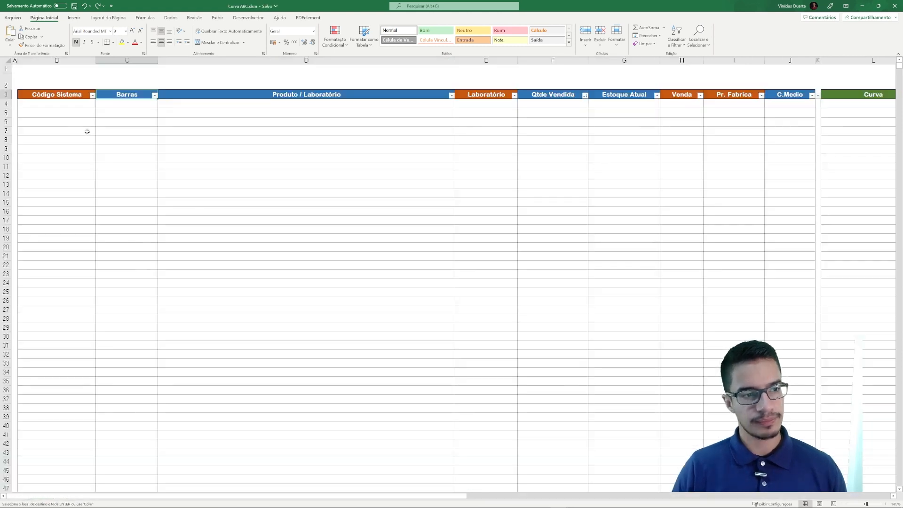
click(58, 103)
key(ctrl+v)
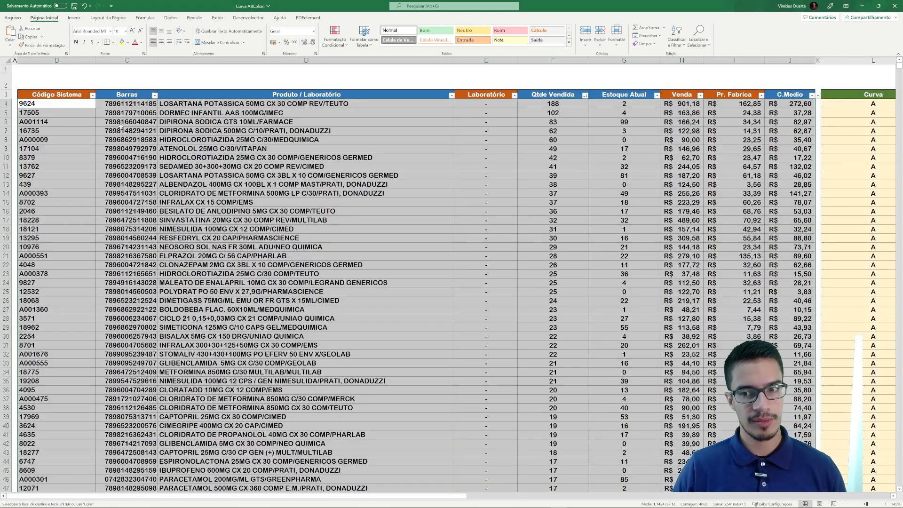
Check the Curva, % / Produto and %Acu columns and the pasted product data in the Curva ABC workbook.
drag(447, 496, 597, 496)
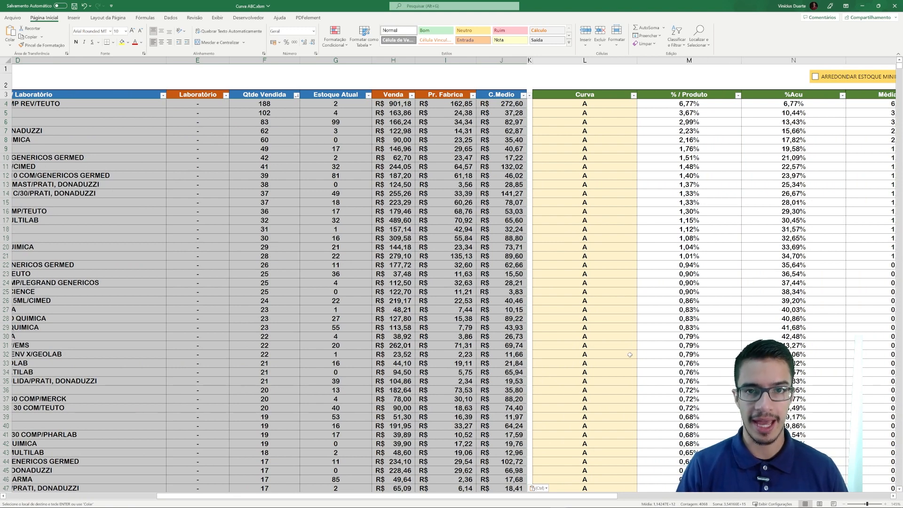
click(335, 265)
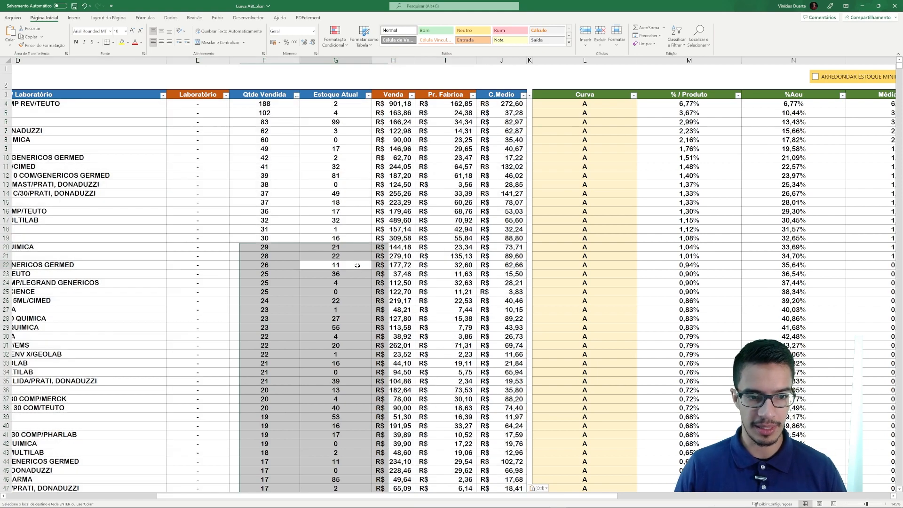
drag(348, 495, 146, 496)
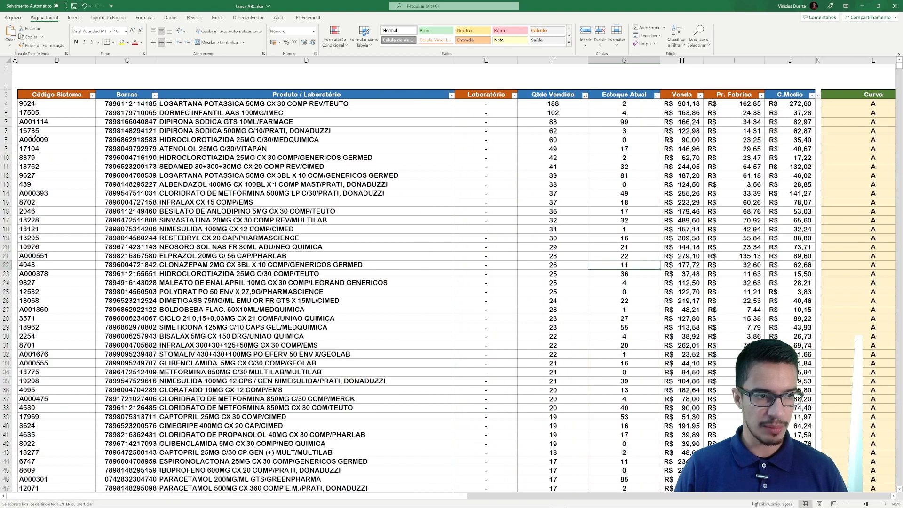
click(129, 95)
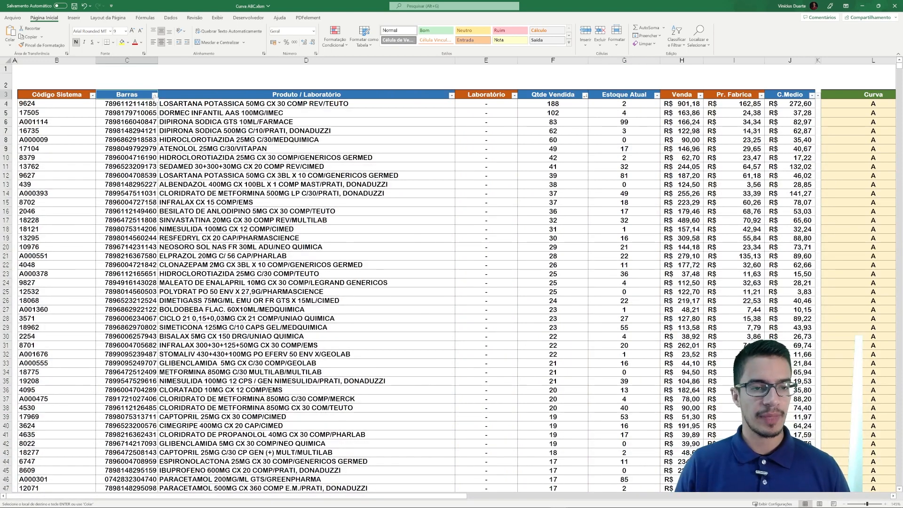
click(179, 97)
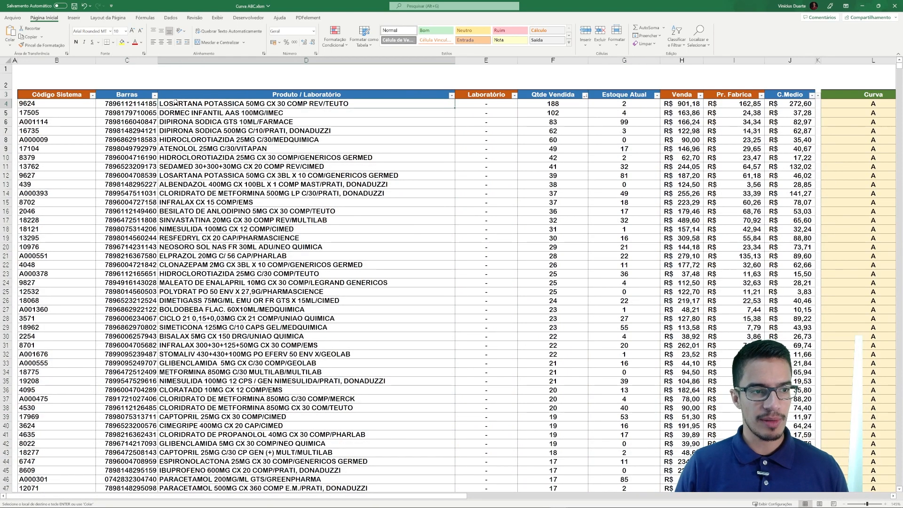
Review the Barras, Produto / Laboratório, Qtde Vendida, Estoque Atual and C.Medio headers, plus the barcode of the first product.
click(139, 97)
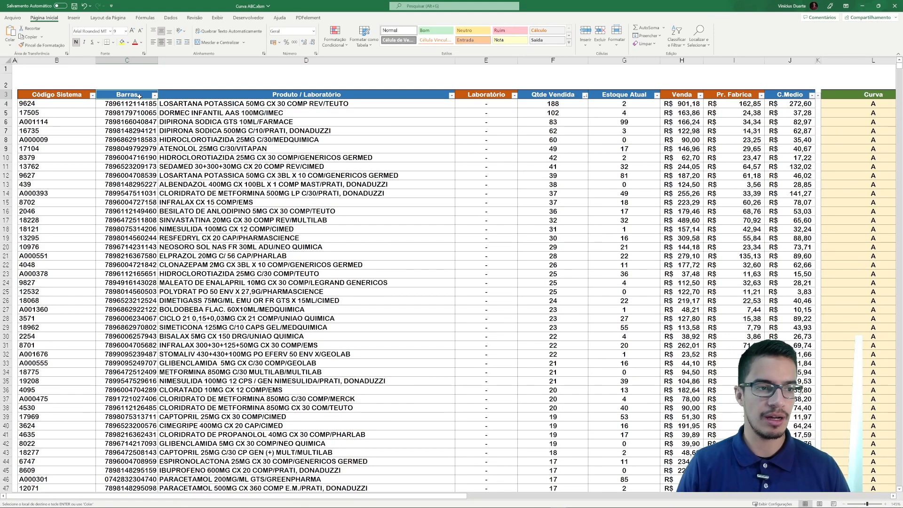
click(193, 99)
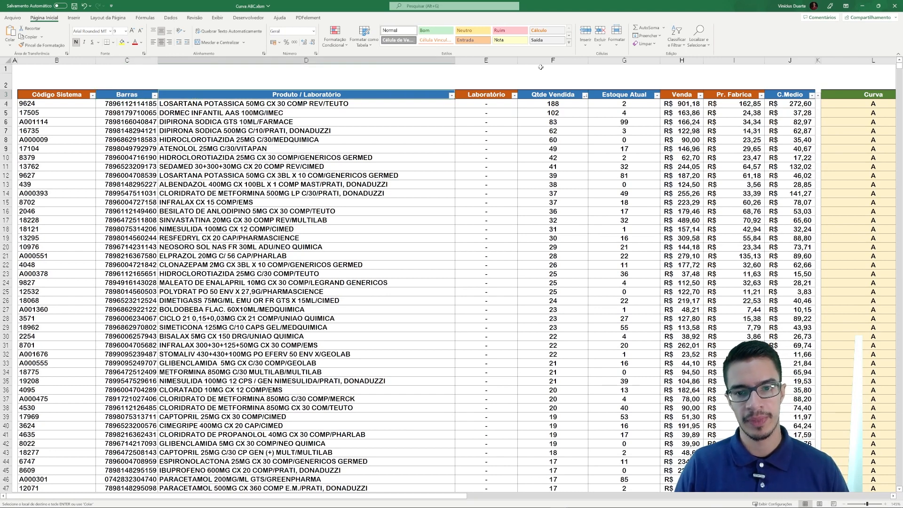
click(570, 96)
click(617, 94)
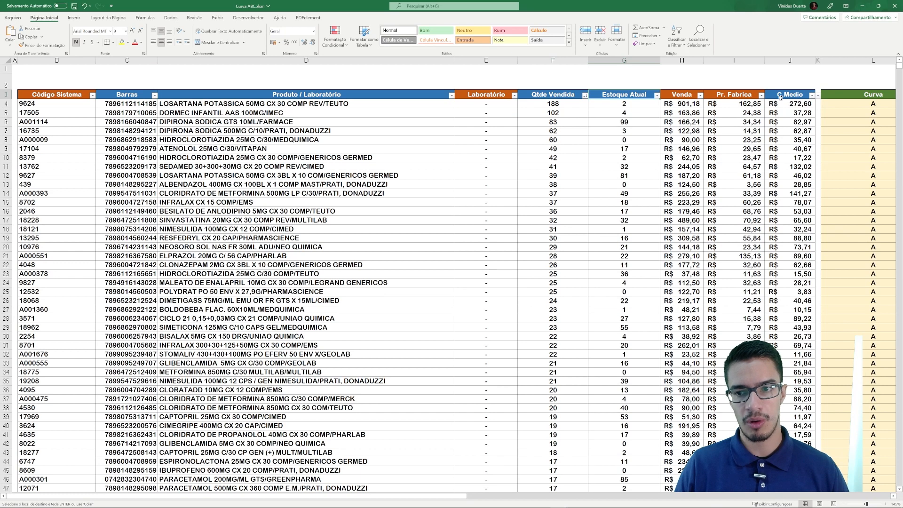
click(794, 96)
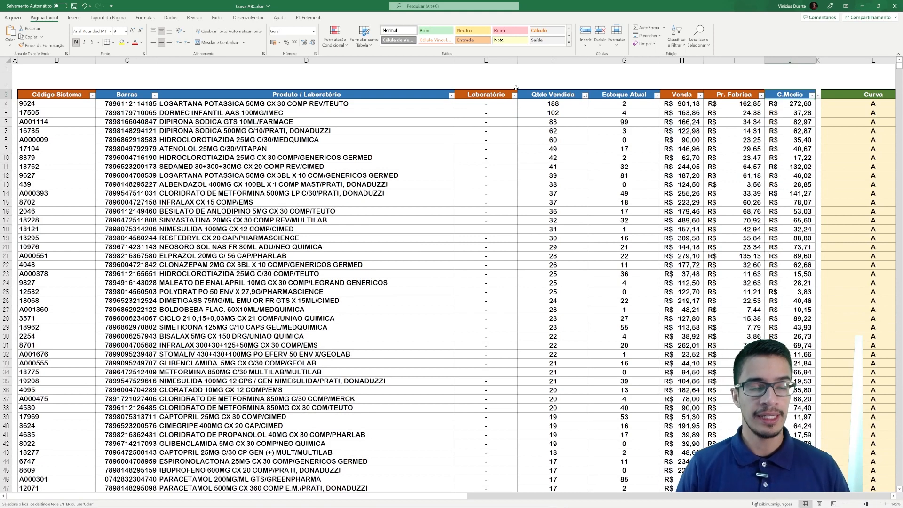
click(138, 104)
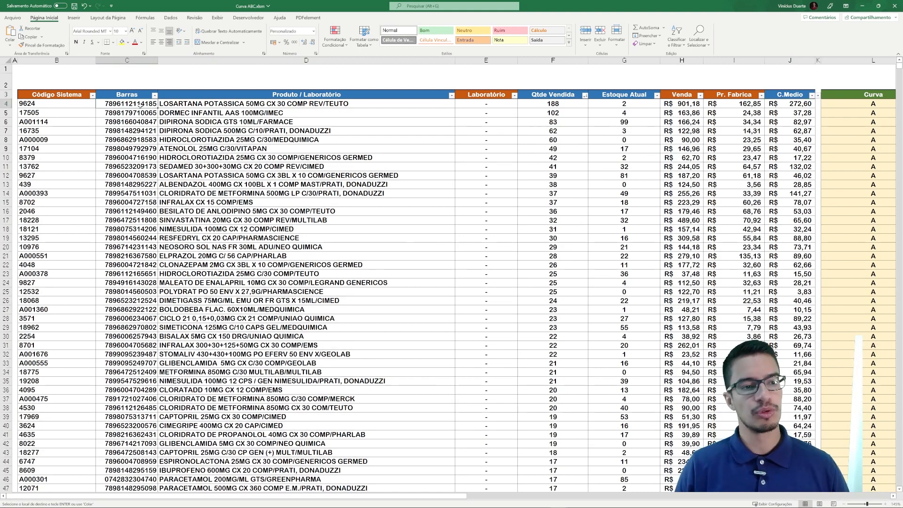
key(Right)
key(Left)
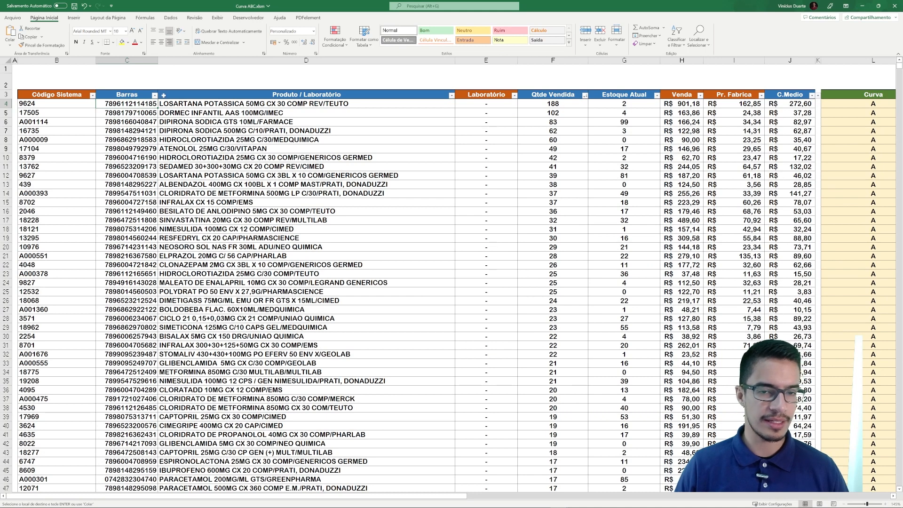
Examine the Qtde Vendida, Estoque Atual, Venda, Pr. Fabrica and C.Medio values of the first product in row 4.
click(557, 111)
click(558, 102)
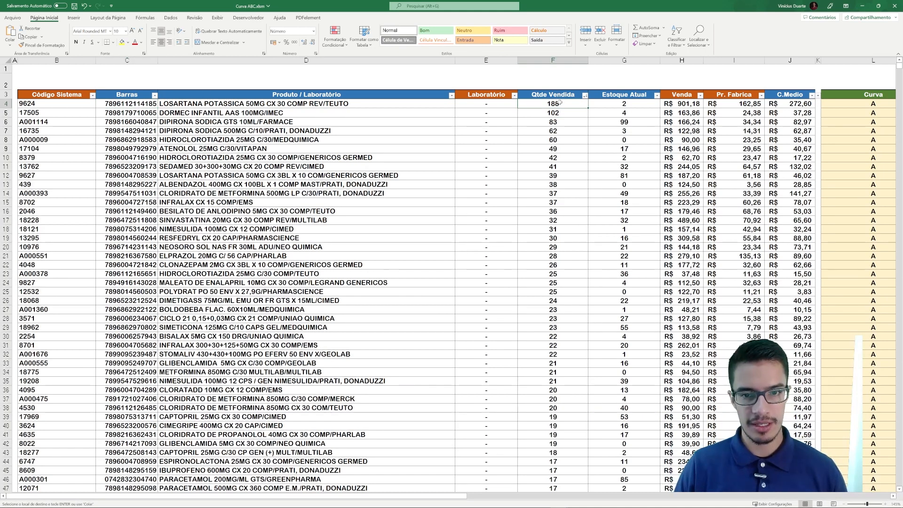
scroll(560, 102, up, 1)
scroll(626, 141, up, 1)
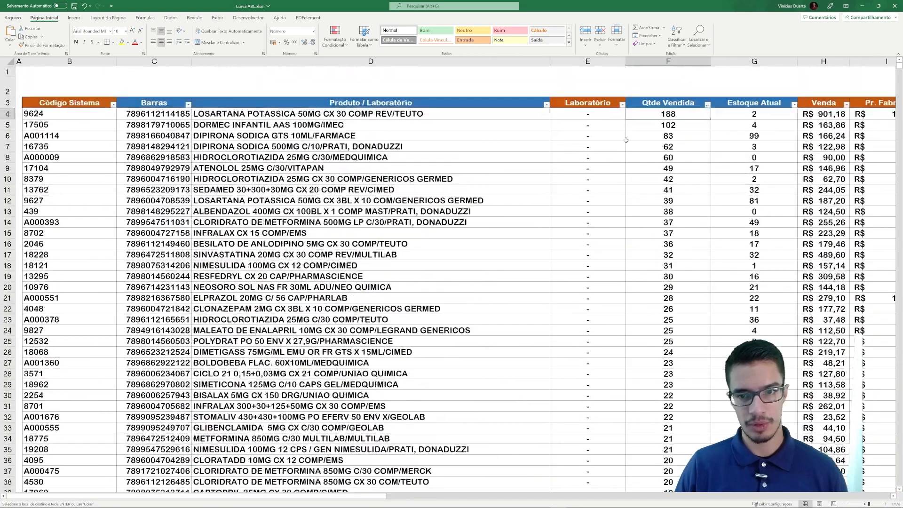
drag(375, 496, 432, 494)
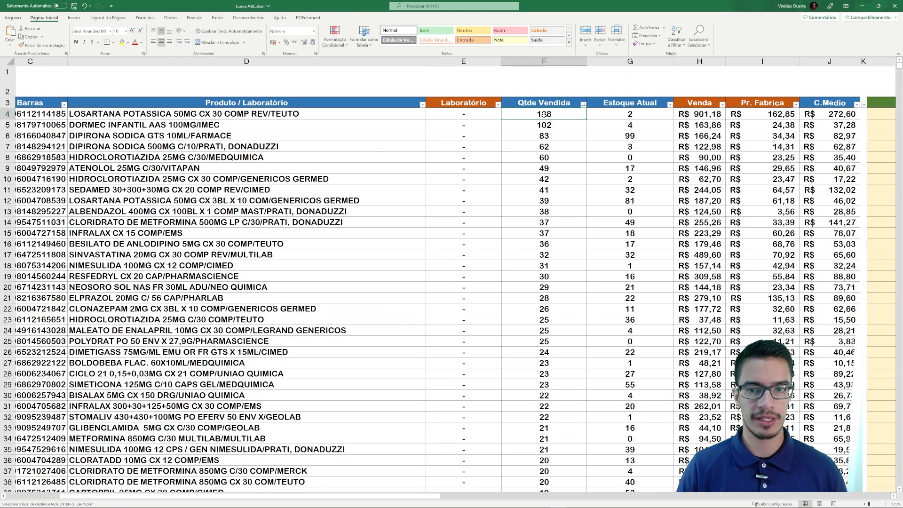
key(Right)
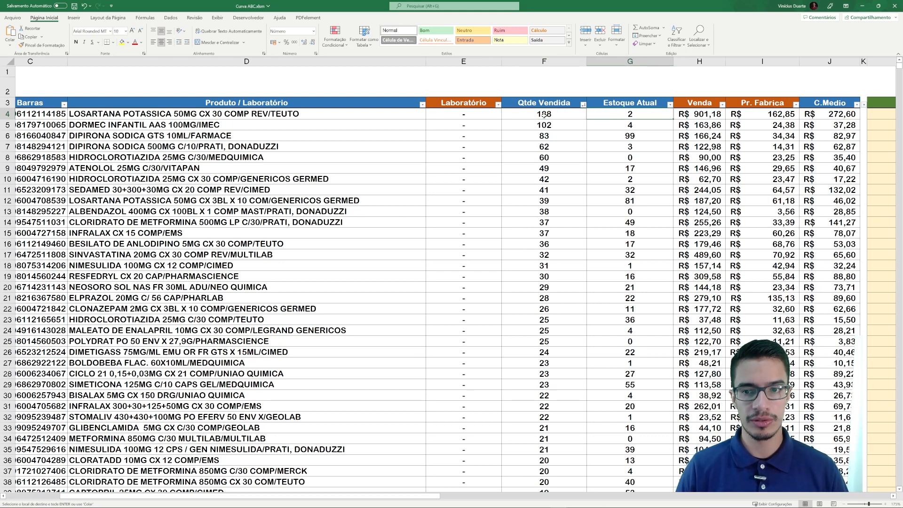
key(Right)
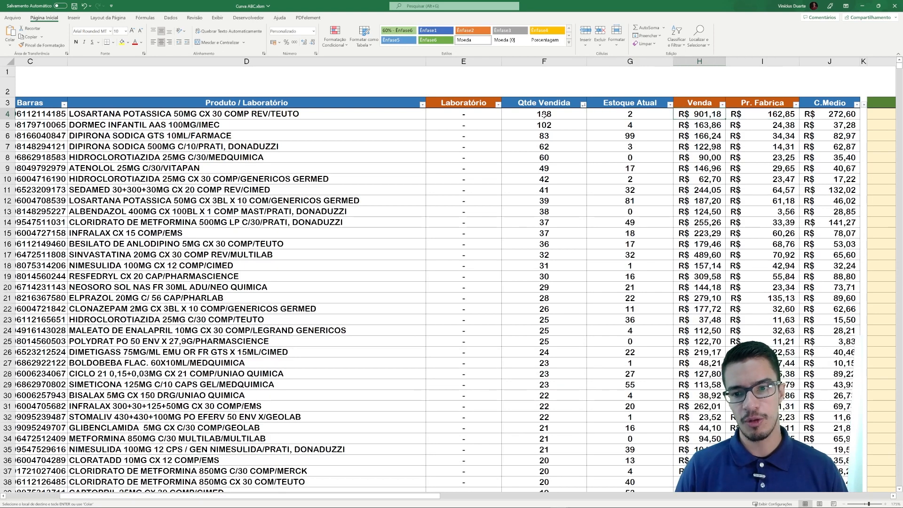
drag(420, 496, 474, 494)
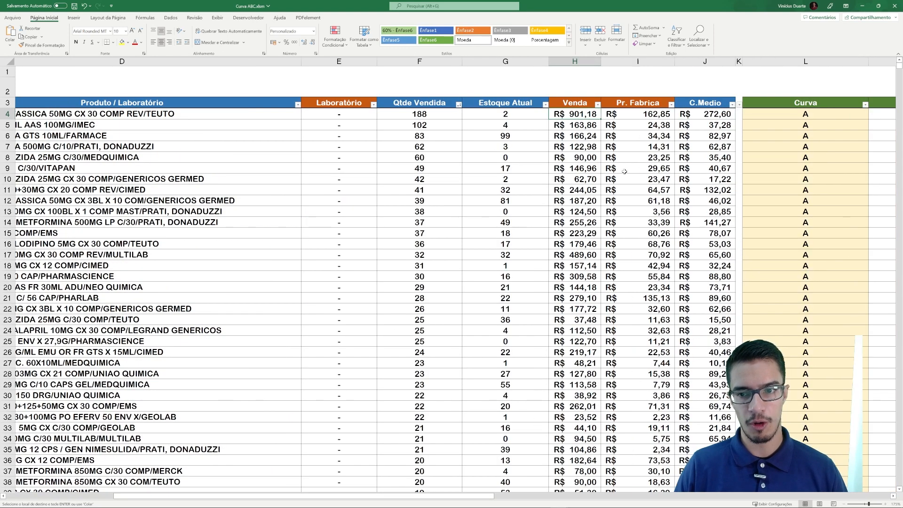
click(632, 113)
click(707, 115)
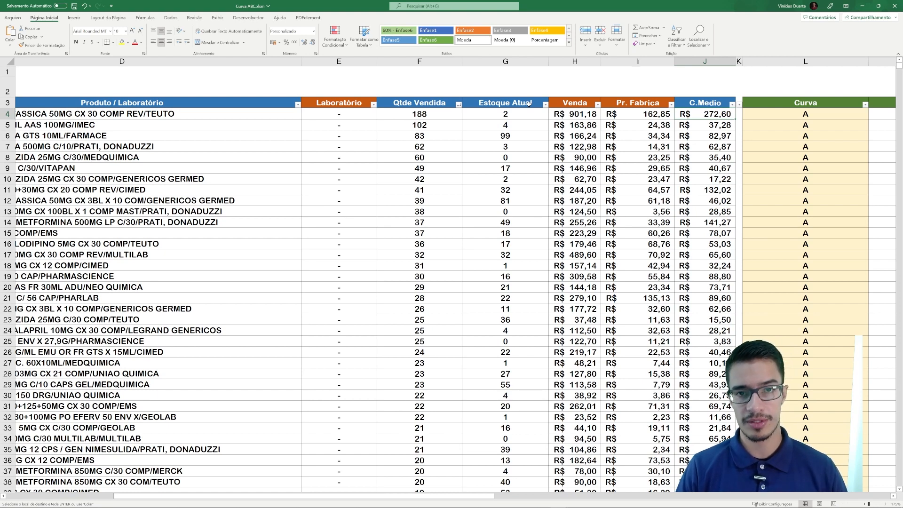
click(432, 113)
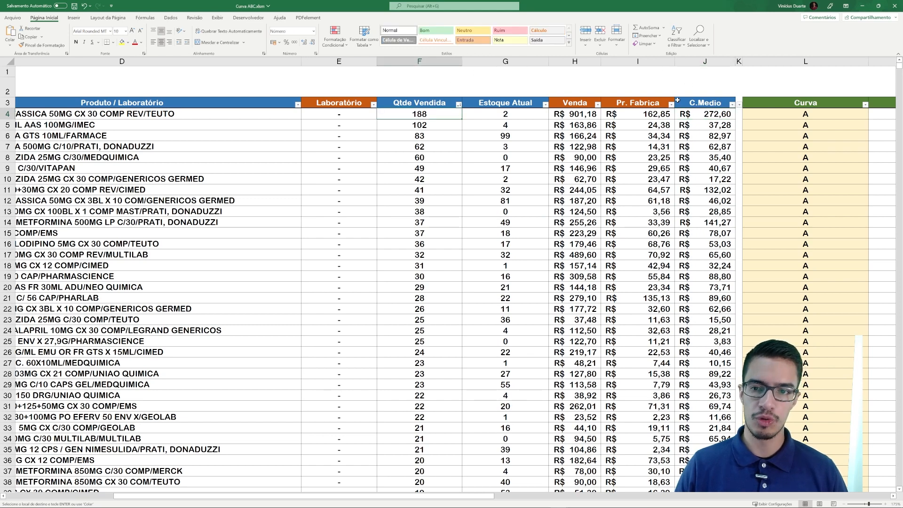
click(708, 113)
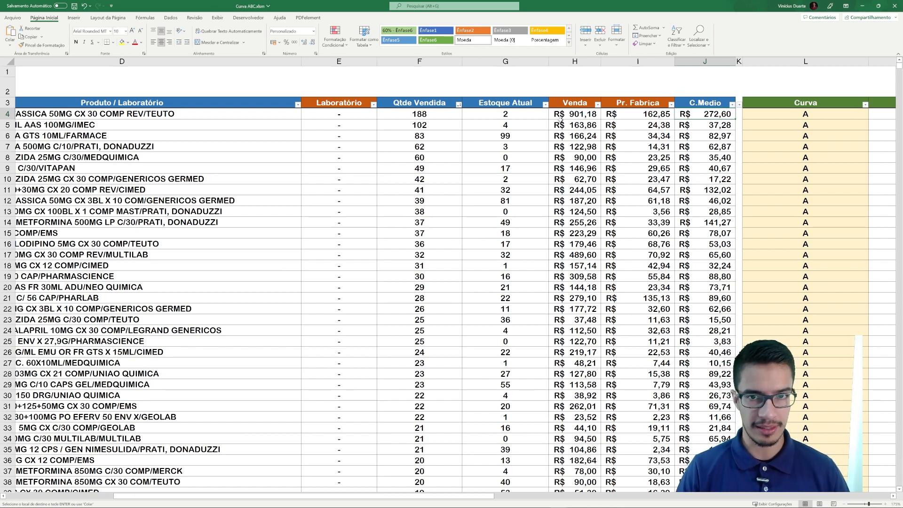
Examine the calculated Curva, % / Produto and %Acu cells in row 4.
drag(278, 496, 550, 499)
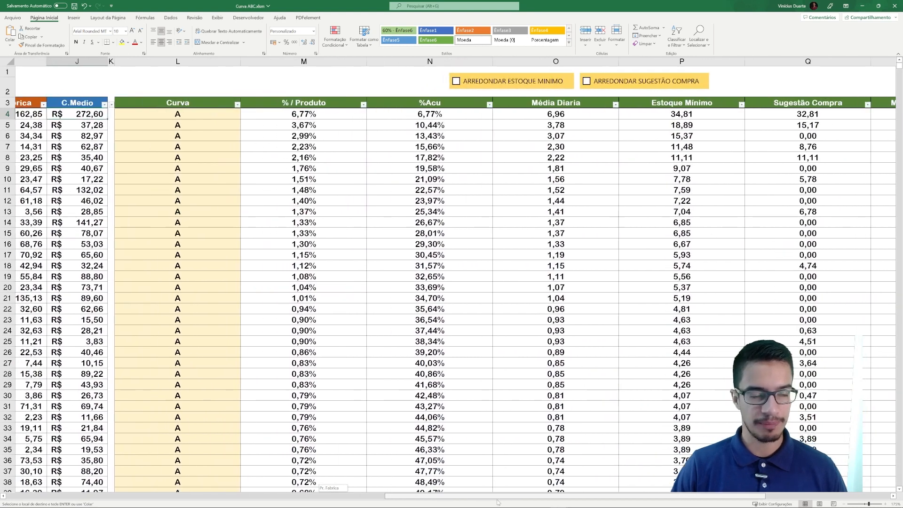
click(193, 114)
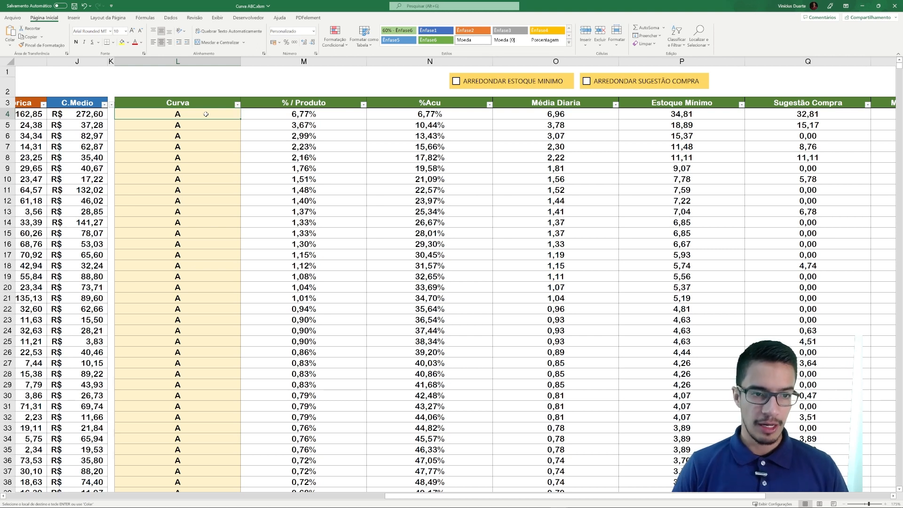
key(Right)
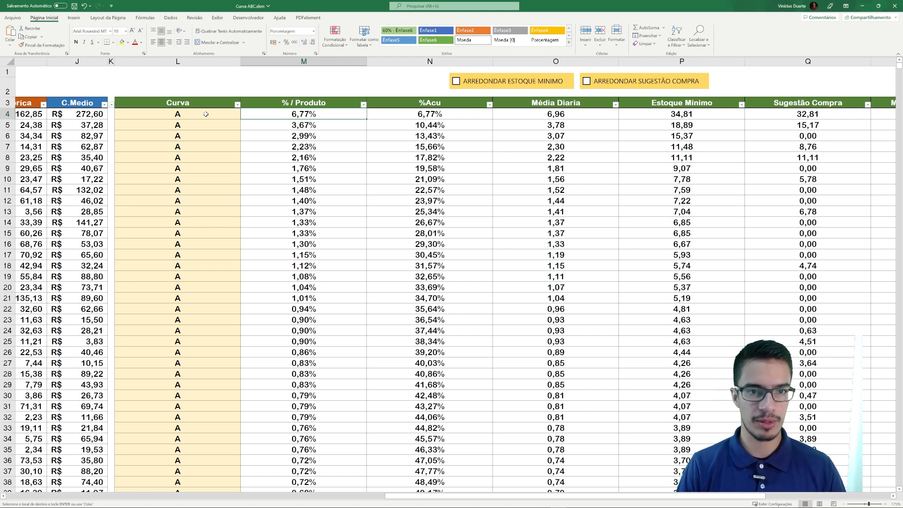
key(Right)
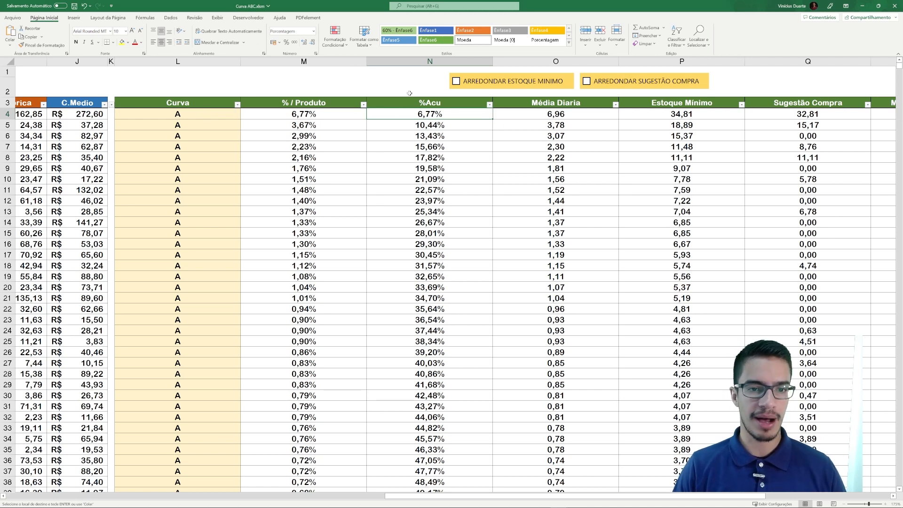
Compare the sums of the first % / Produto rows with the matching cumulative percentages in the %Acu column.
drag(334, 113, 332, 145)
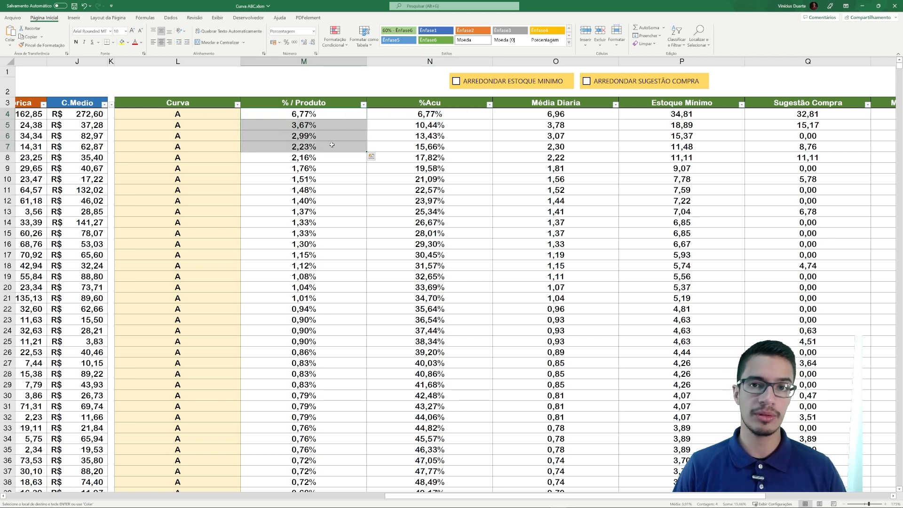
click(418, 115)
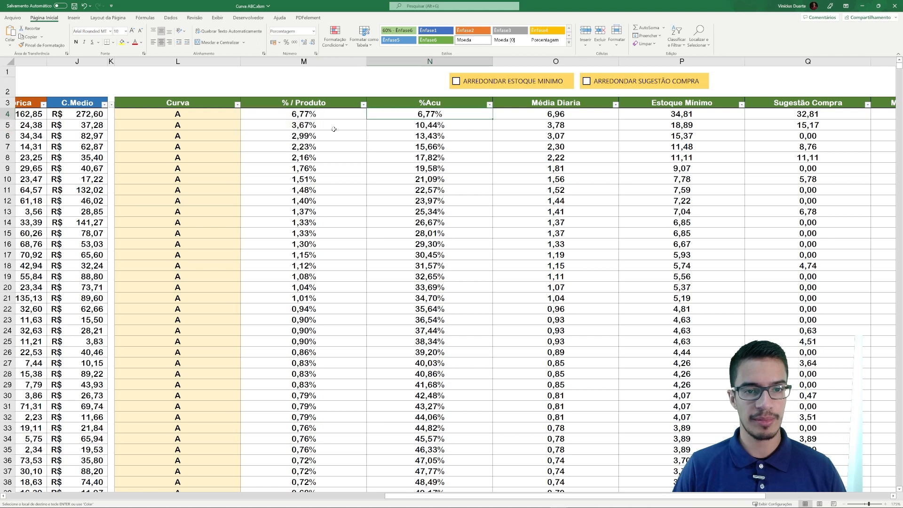
click(428, 124)
drag(313, 124, 306, 115)
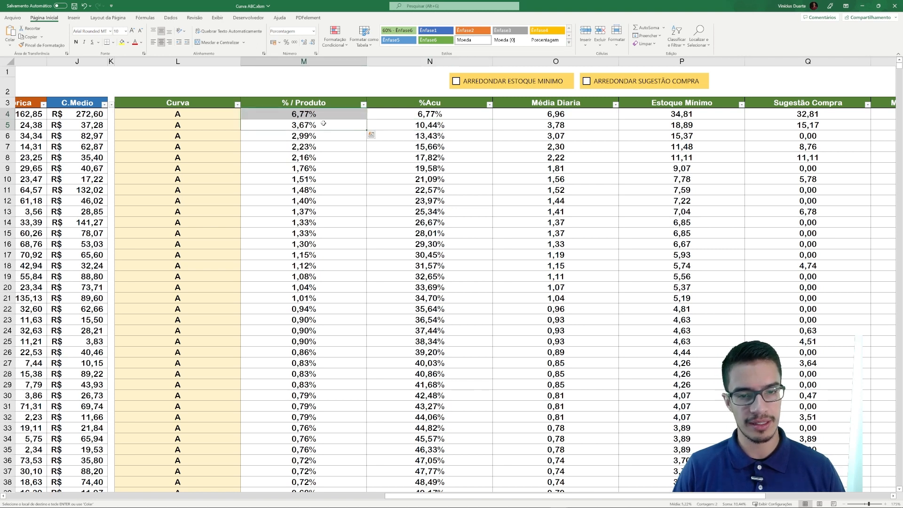
drag(409, 140, 399, 116)
drag(333, 136, 325, 118)
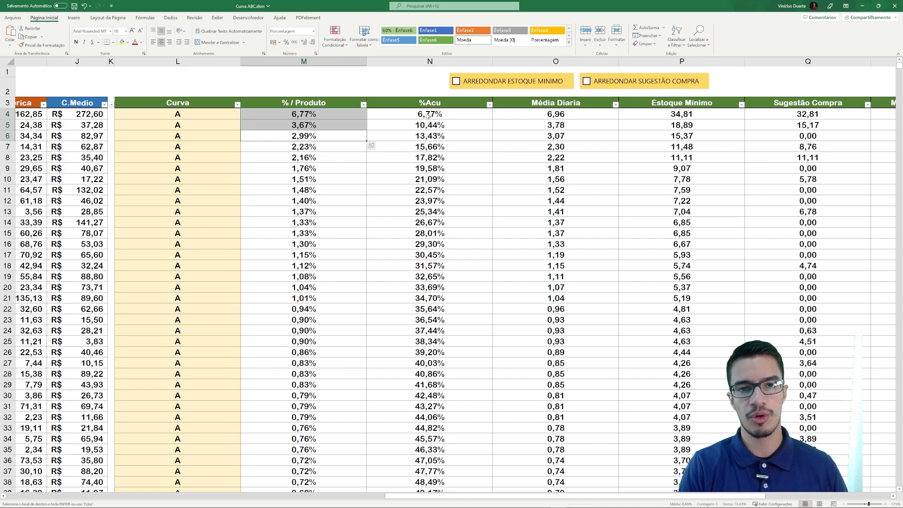
click(428, 115)
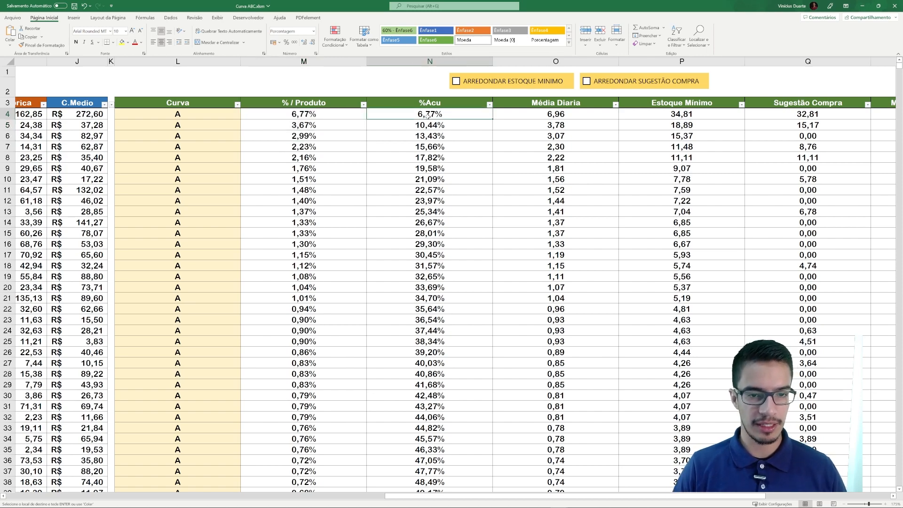
Find the row where the Curva column changes from A to B and check its % / Produto and %Acu values.
scroll(437, 188, down, 10)
scroll(446, 206, down, 6)
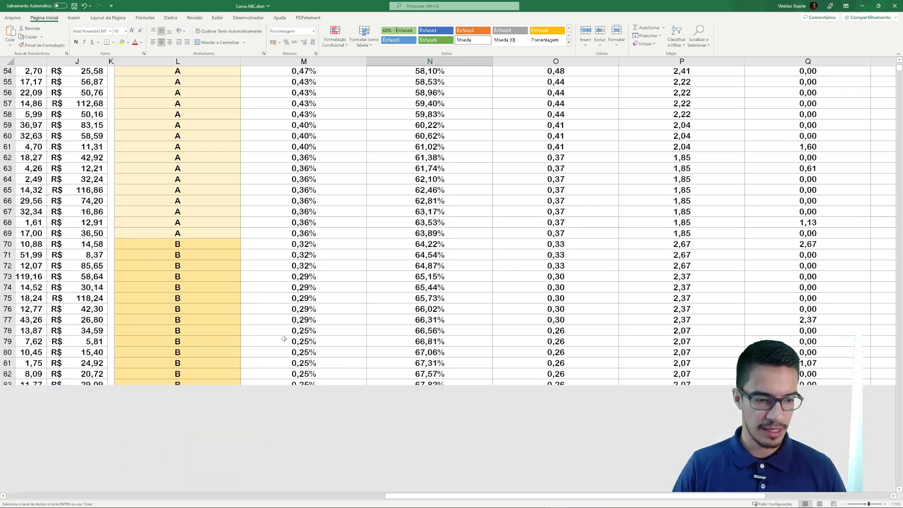
drag(211, 243, 418, 243)
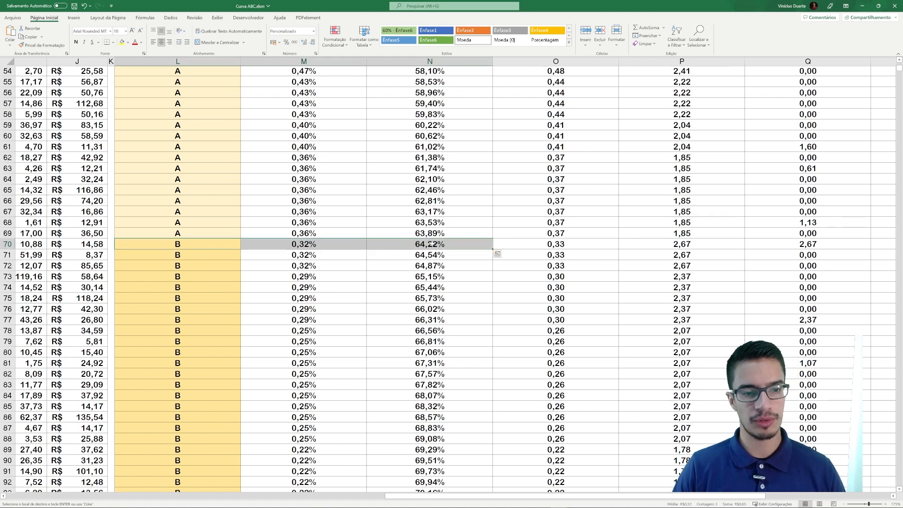
click(185, 245)
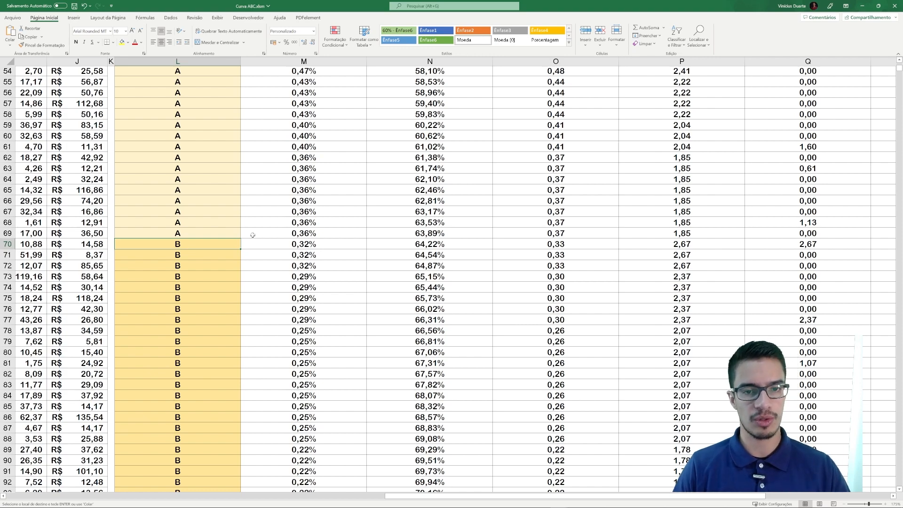
Examine the Média Diaria, Estoque Mínimo, Sugestão Compra and Média de Investimento values of the first product in row 4.
scroll(423, 226, up, 18)
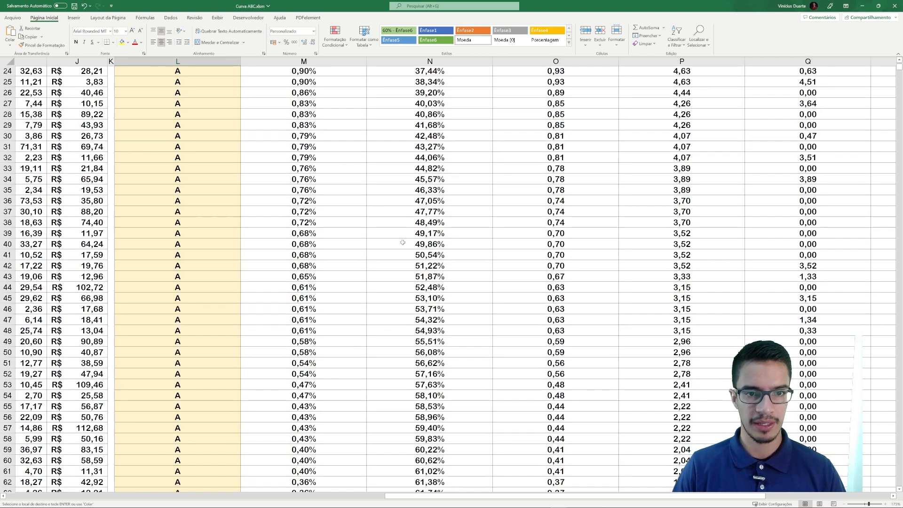
click(552, 113)
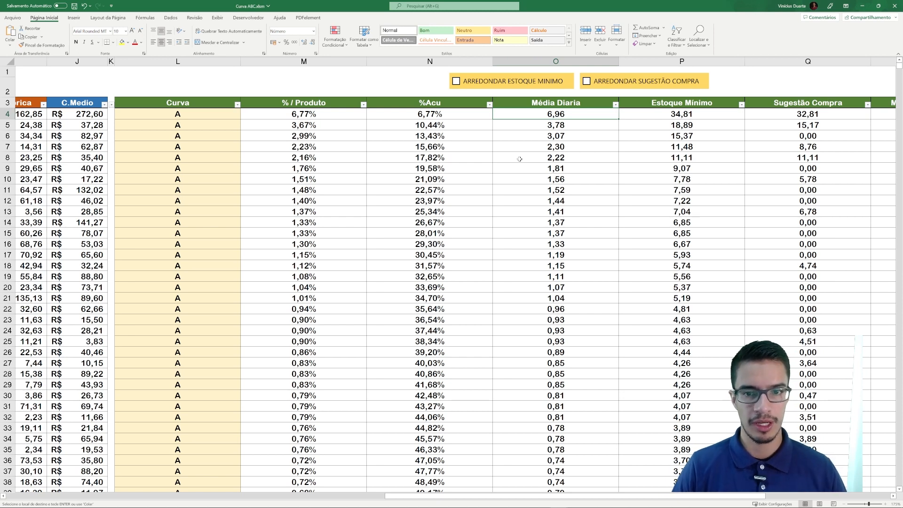
click(699, 111)
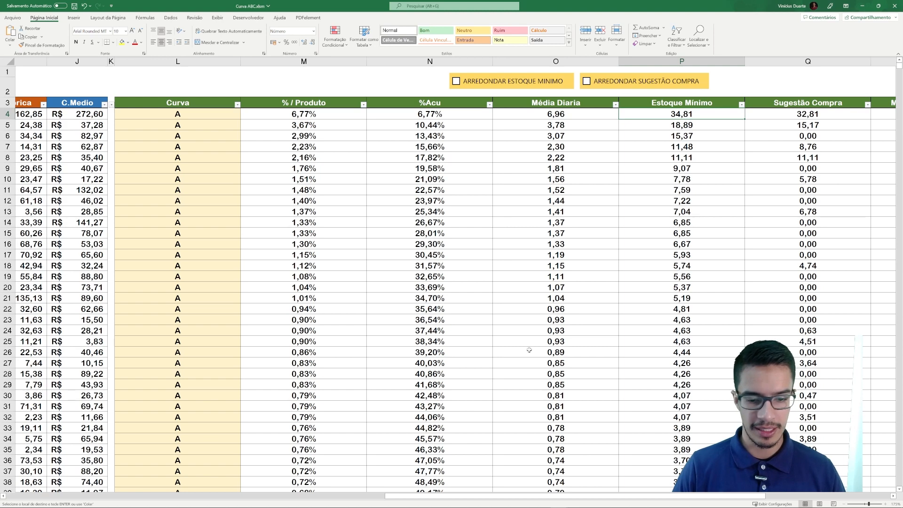
drag(591, 497, 694, 497)
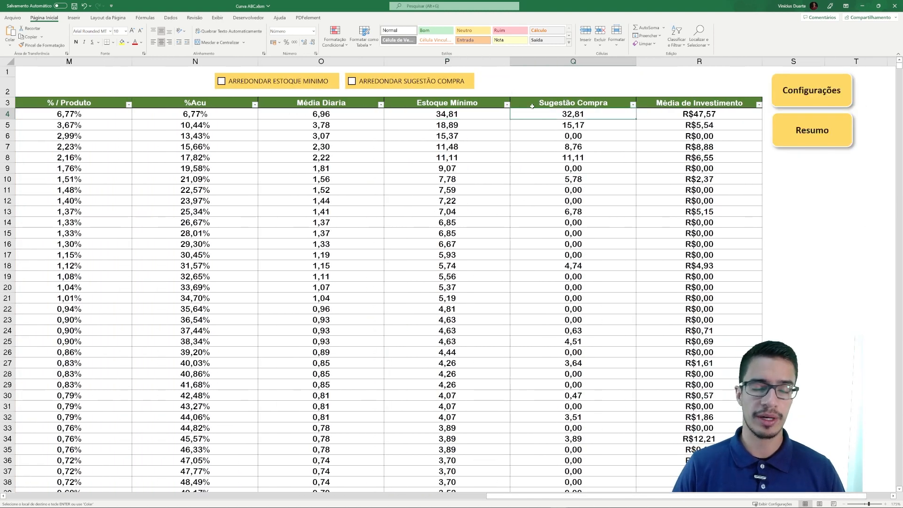
click(464, 113)
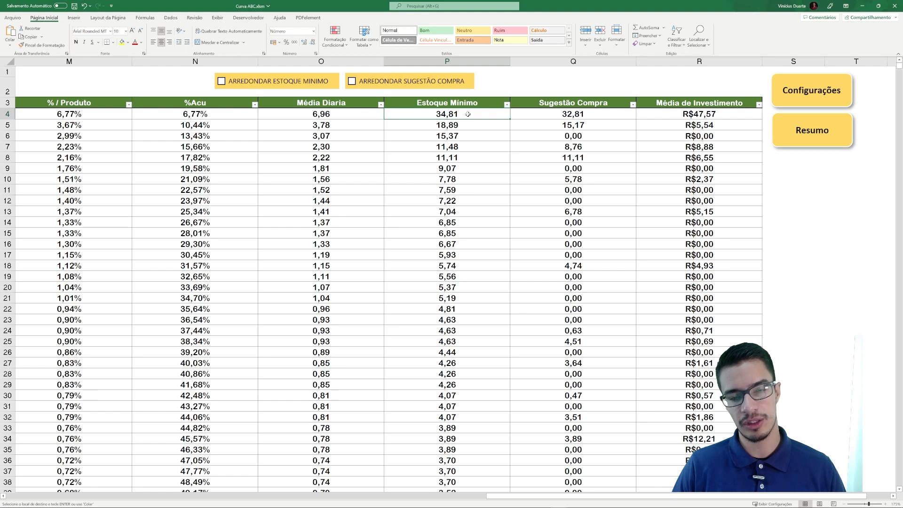
click(549, 119)
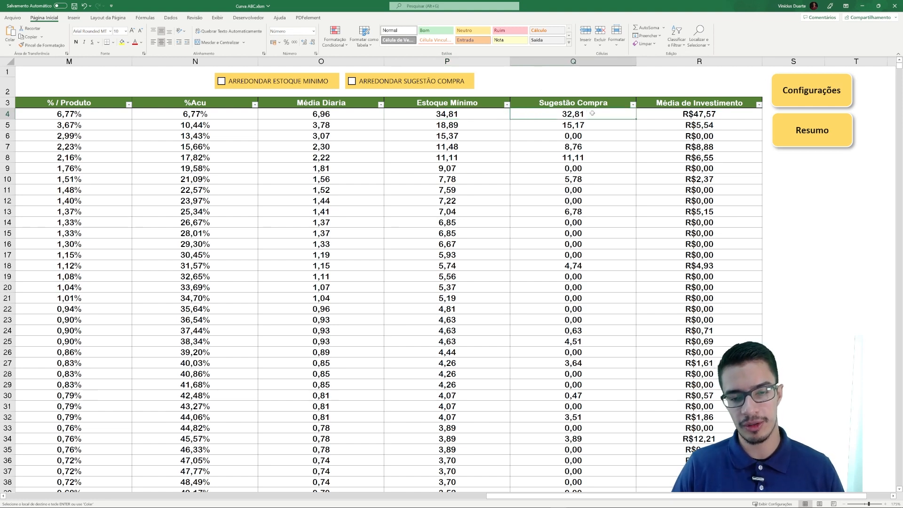
click(463, 113)
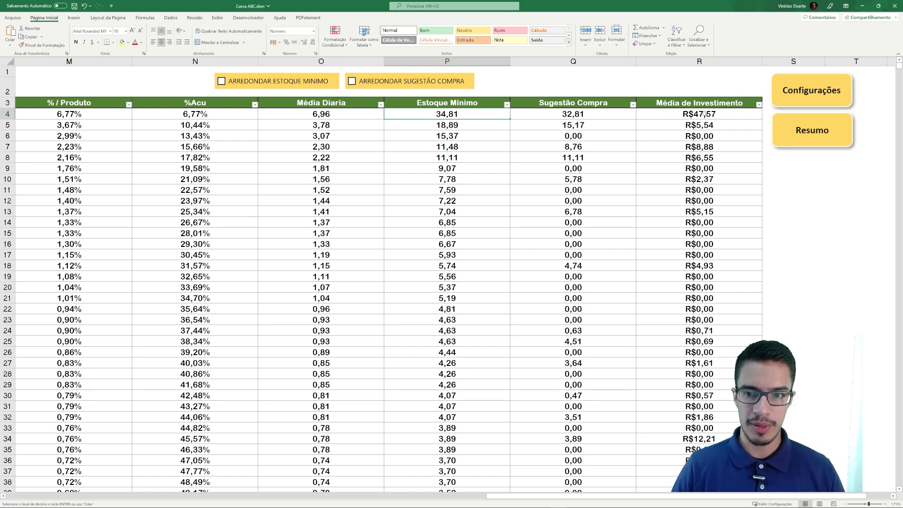
click(704, 114)
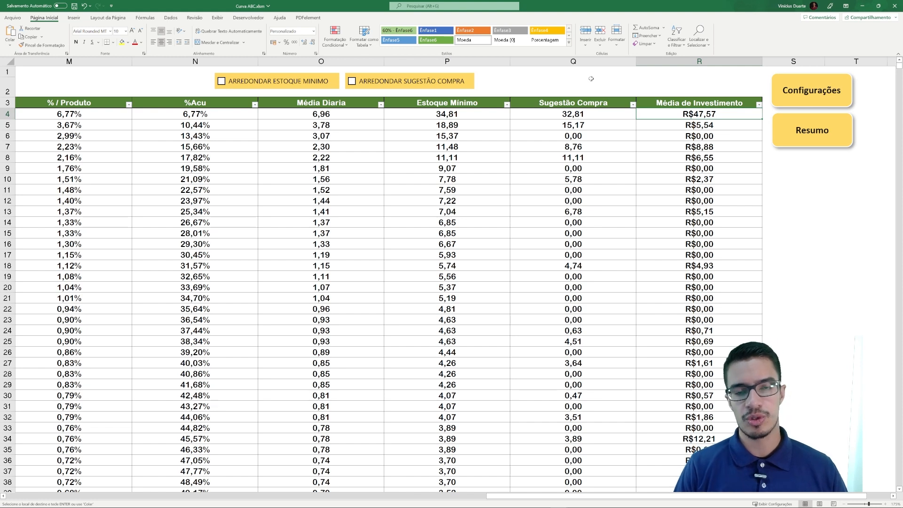
Turn on rounding for both the minimum stock and the purchase suggestion, and check the first product's recalculated values.
click(582, 113)
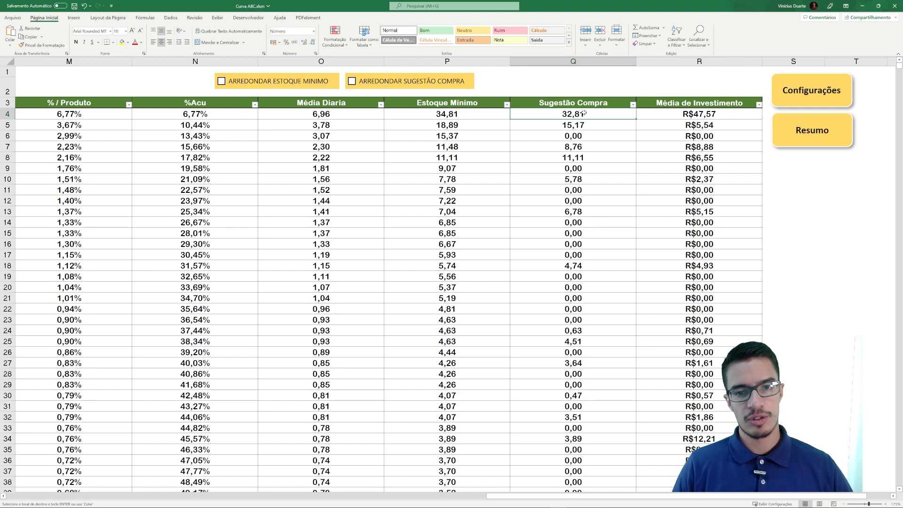
key(Right)
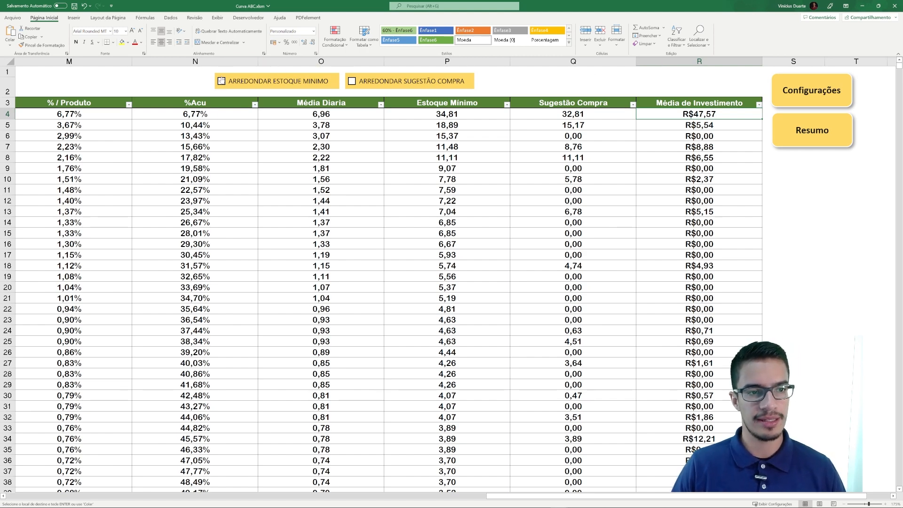
click(221, 82)
click(354, 83)
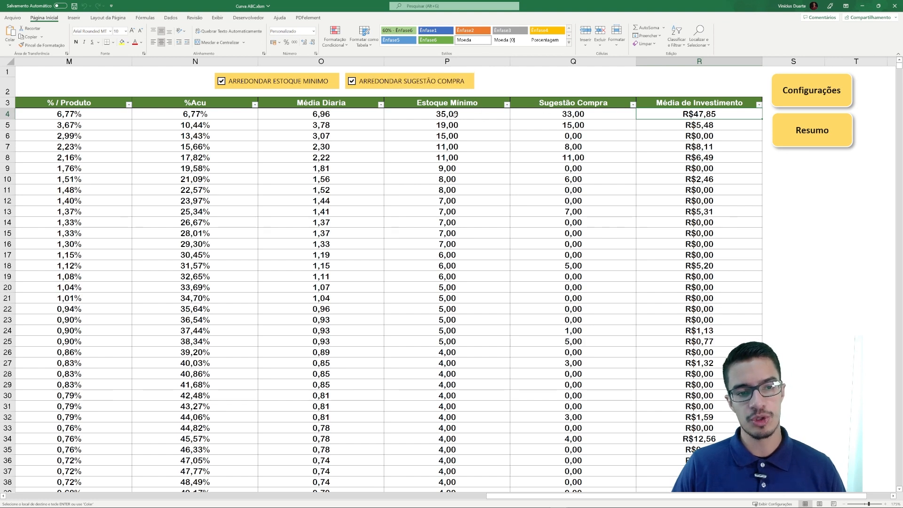
click(457, 115)
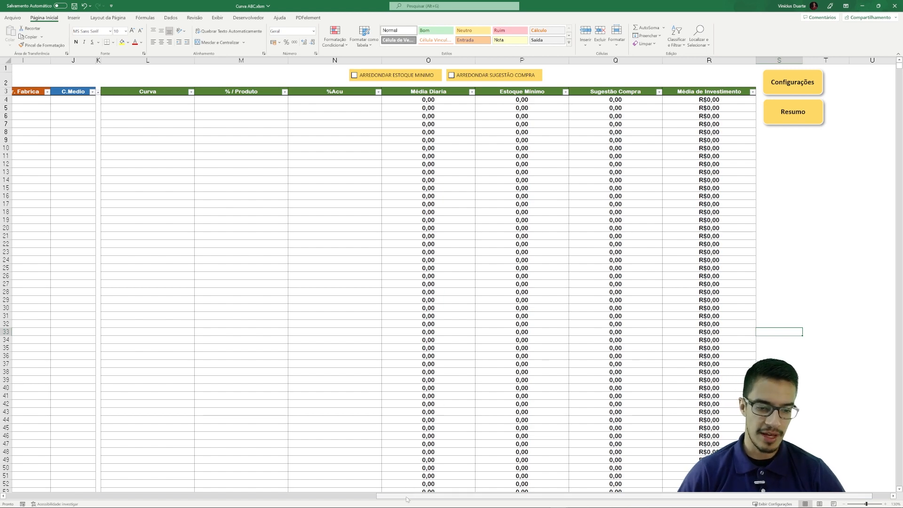
Examine the blank report's input columns from Código Sistema to C.Medio.
drag(407, 497, 47, 468)
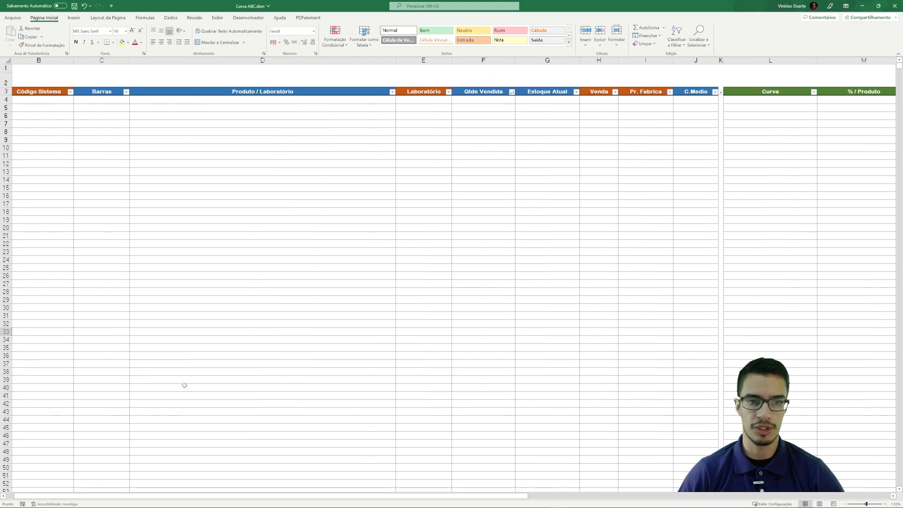
click(109, 105)
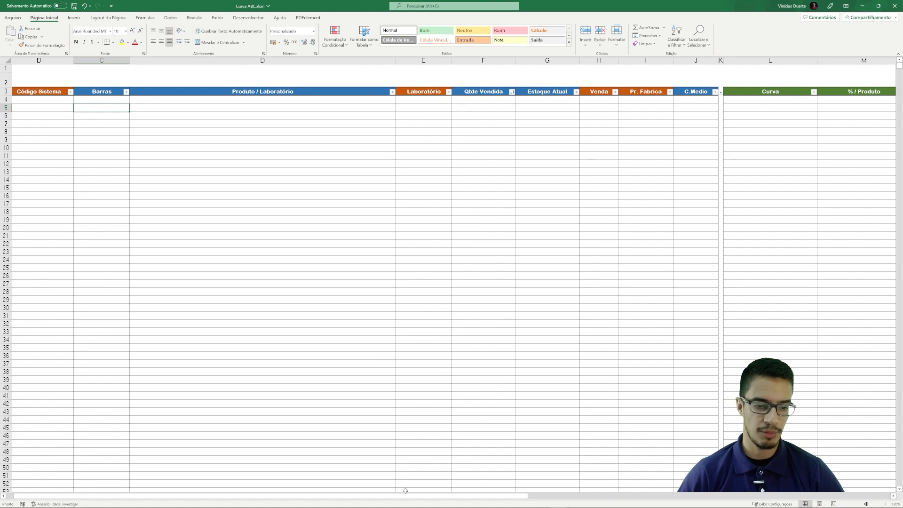
drag(406, 491, 814, 491)
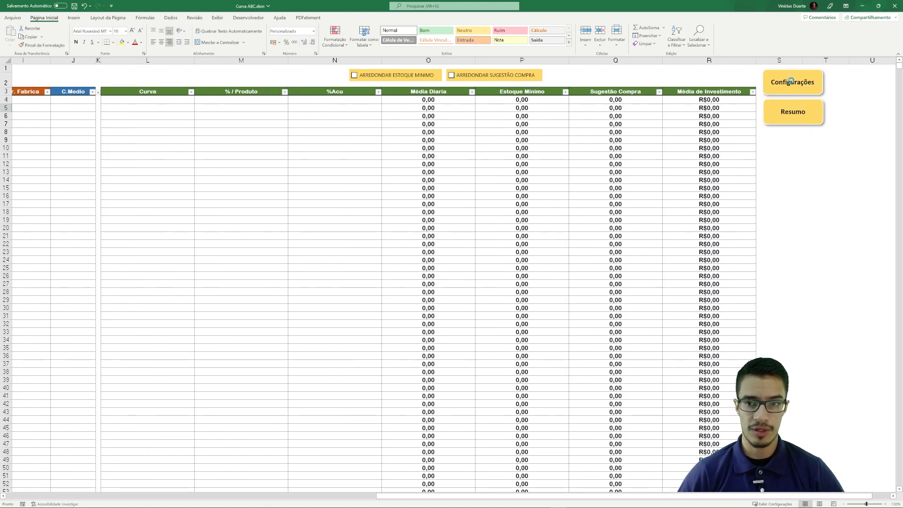
Open the Configurações sheet and examine the number of purchase days set for Curva D.
click(792, 83)
scroll(171, 282, up, 3)
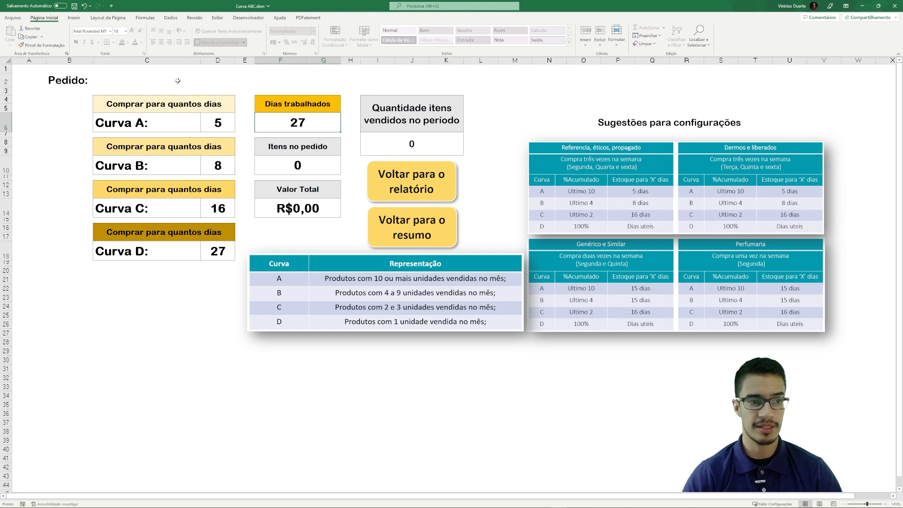
click(224, 257)
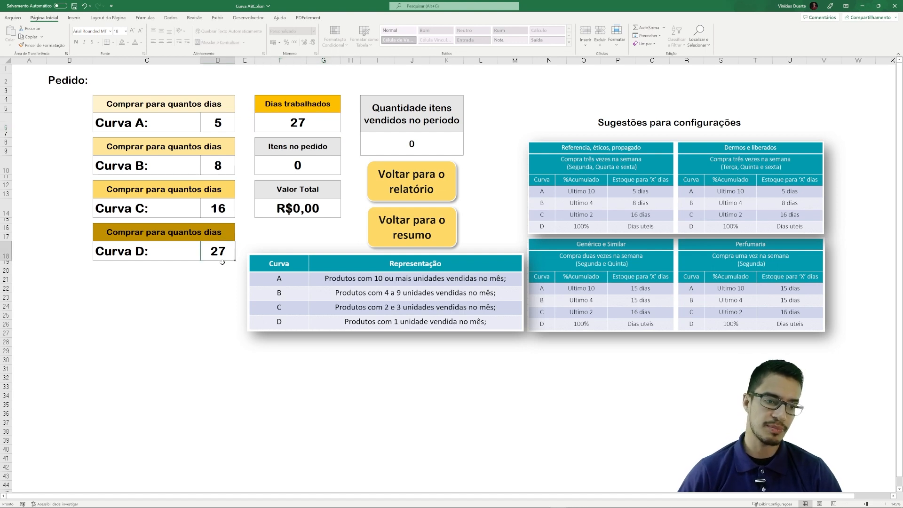
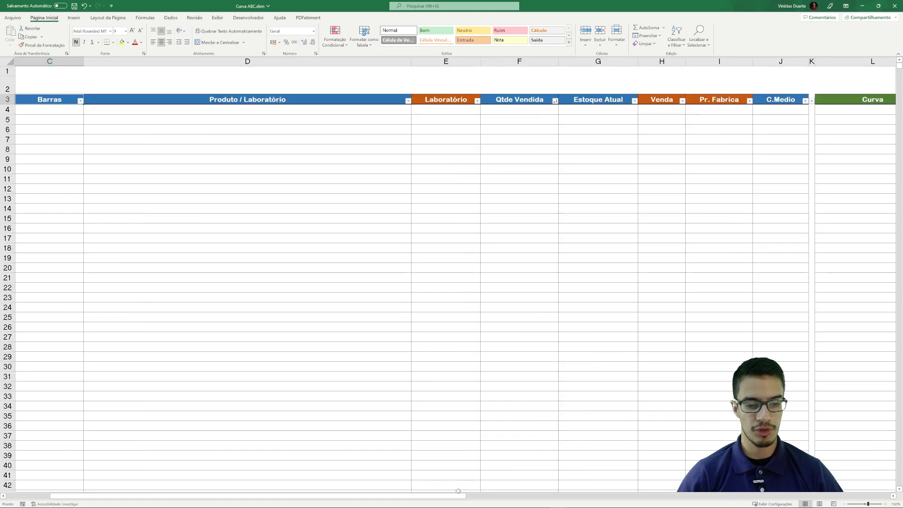
Examine the Barras, Produto / Laboratório, Qtde Vendida and Estoque Atual input columns of the report.
drag(461, 496, 345, 496)
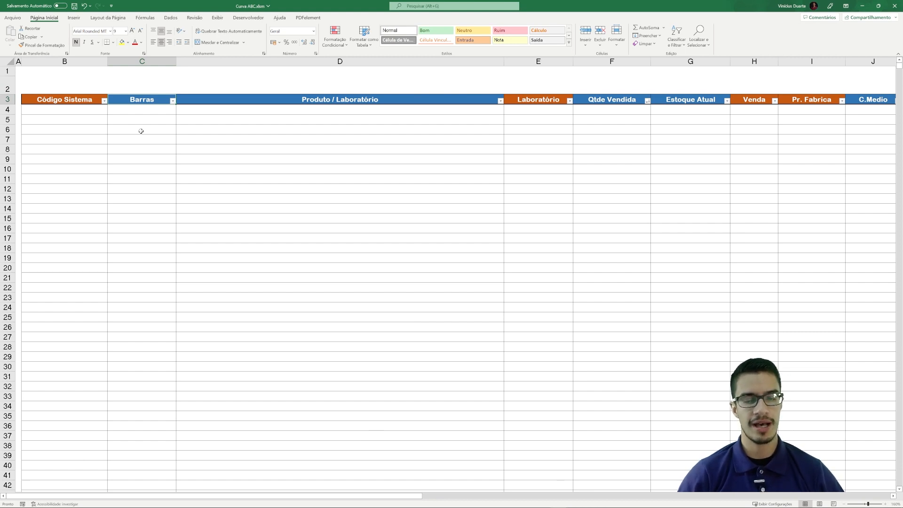
click(144, 62)
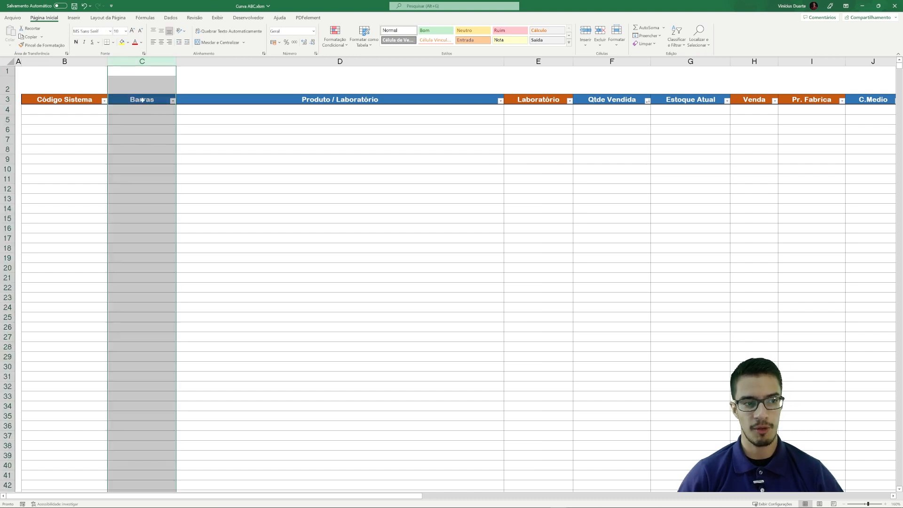
click(303, 109)
click(302, 98)
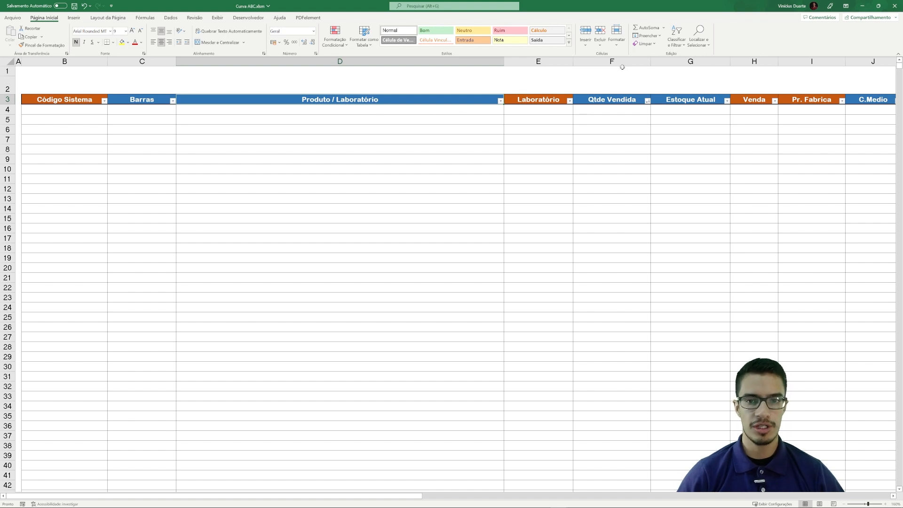
click(621, 61)
click(663, 61)
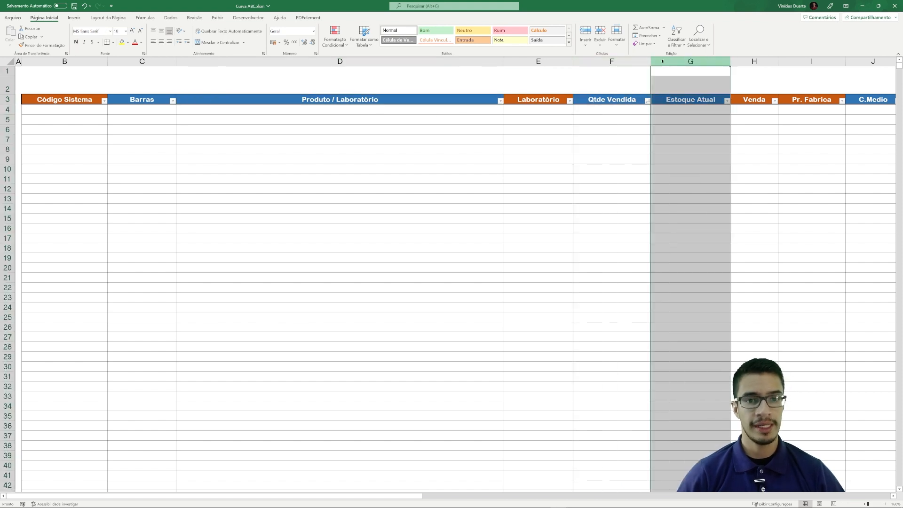
click(608, 61)
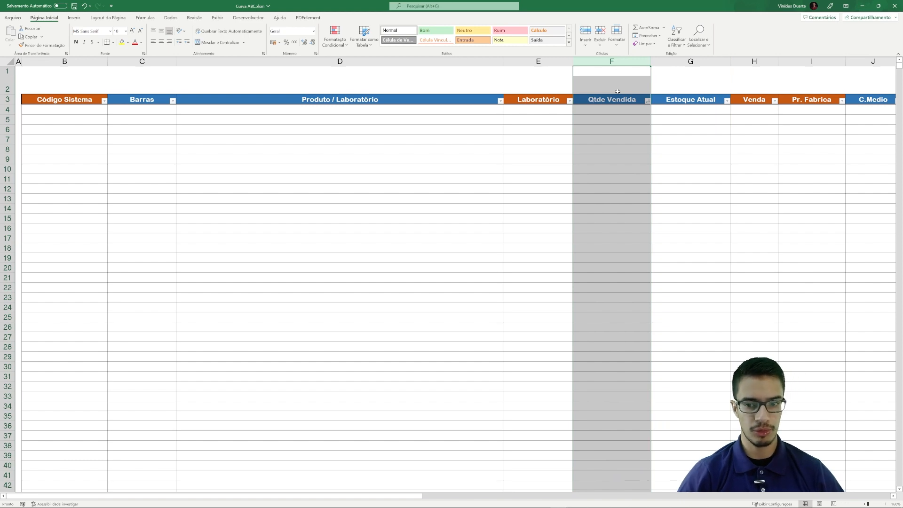
Switch to the Pasta1 workbook and examine the first product's sold quantity and current stock in E1 and F1.
key(alt+Tab)
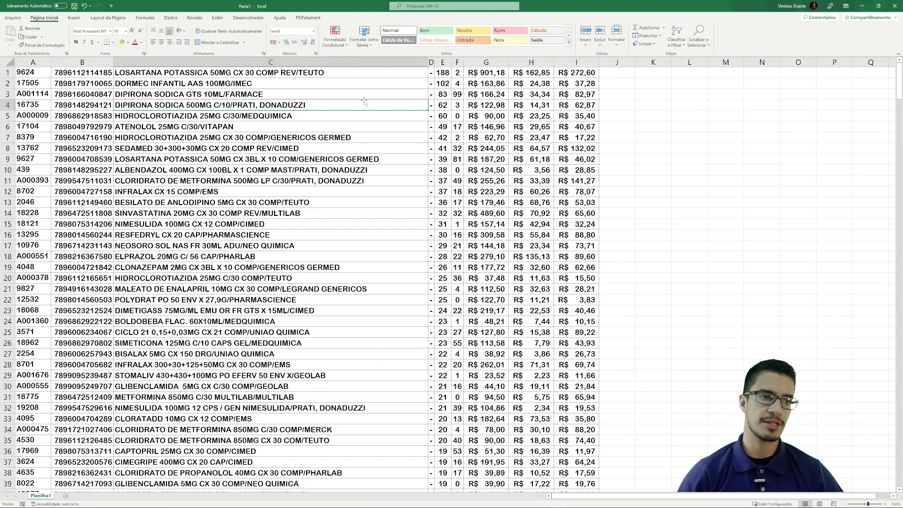
click(443, 72)
click(457, 77)
ctrl+scroll(437, 131, up, 1)
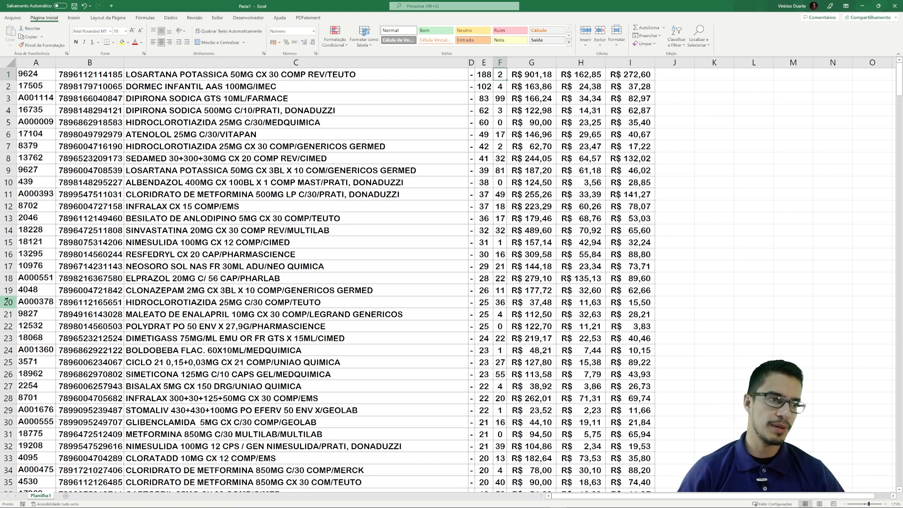
click(39, 74)
key(ctrl+shift+Right)
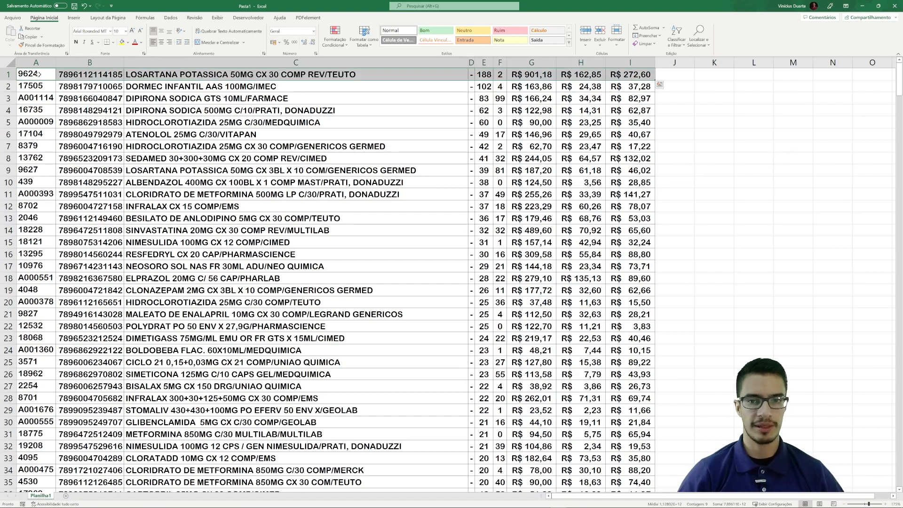
key(ctrl+shift+Down)
key(ctrl+c)
key(alt+Tab)
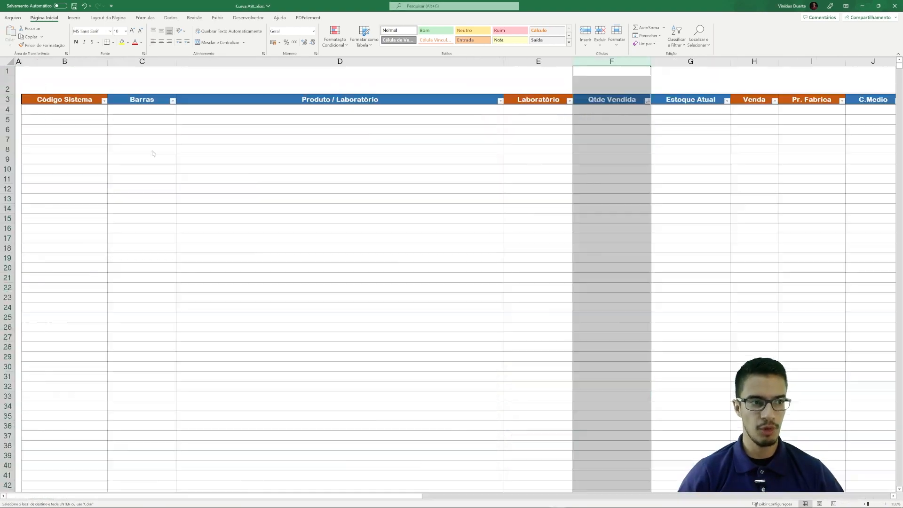
click(75, 115)
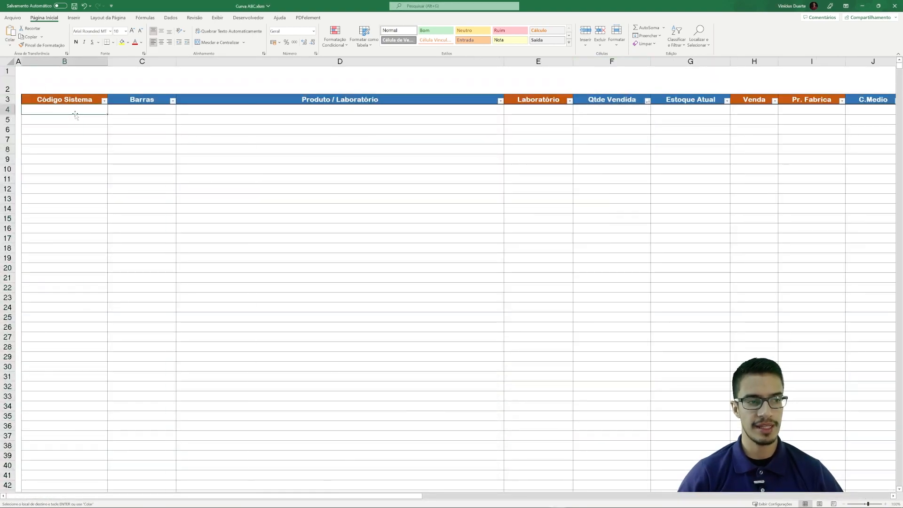
key(alt+Tab)
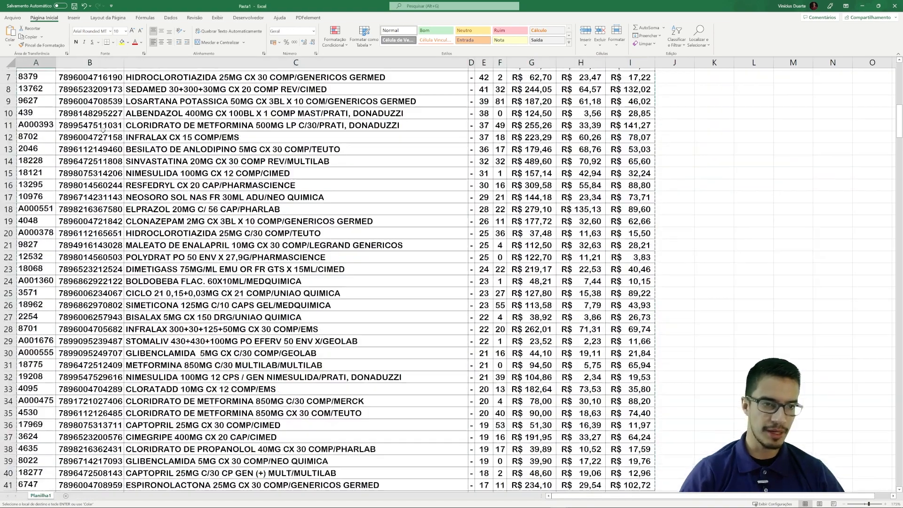
Copy the first product row, A1:I1, from the Pasta1 workbook and paste it into the Curva ABC report starting at B4.
scroll(102, 129, up, 2)
drag(42, 74, 645, 76)
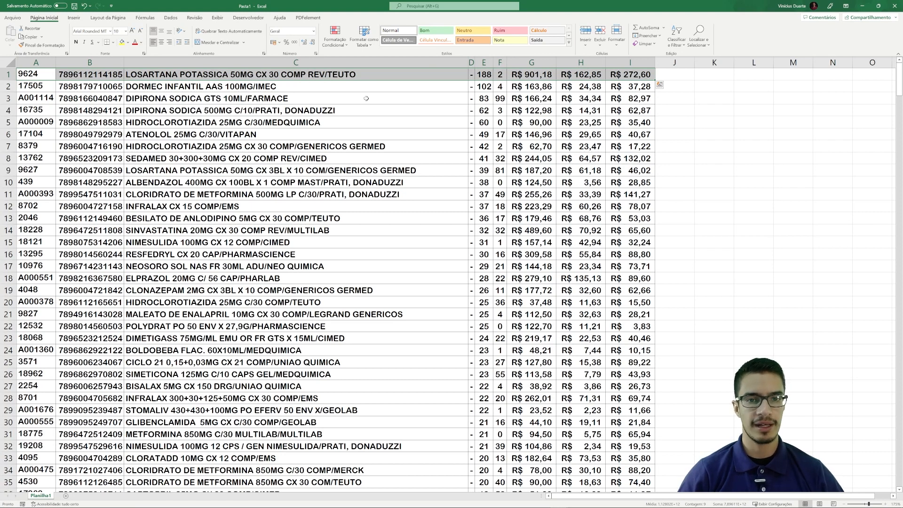
key(ctrl+c)
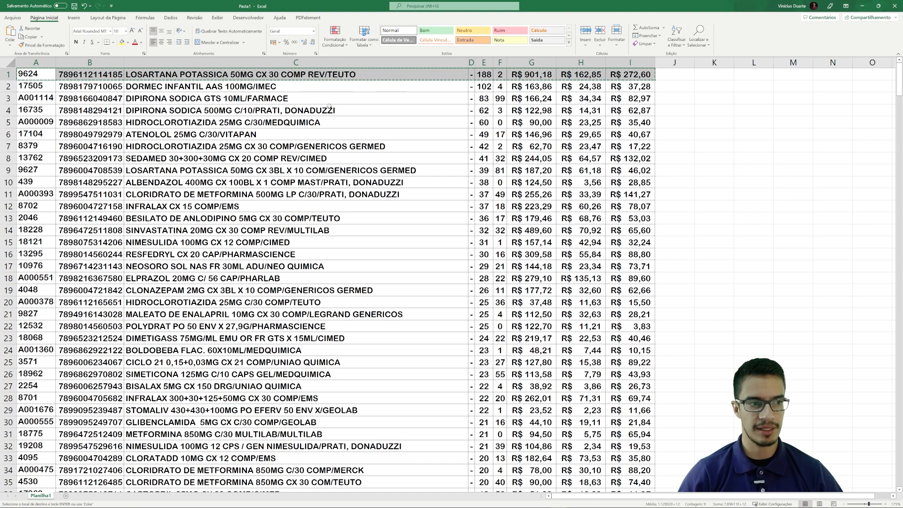
key(alt+Tab)
click(72, 109)
key(ctrl+v)
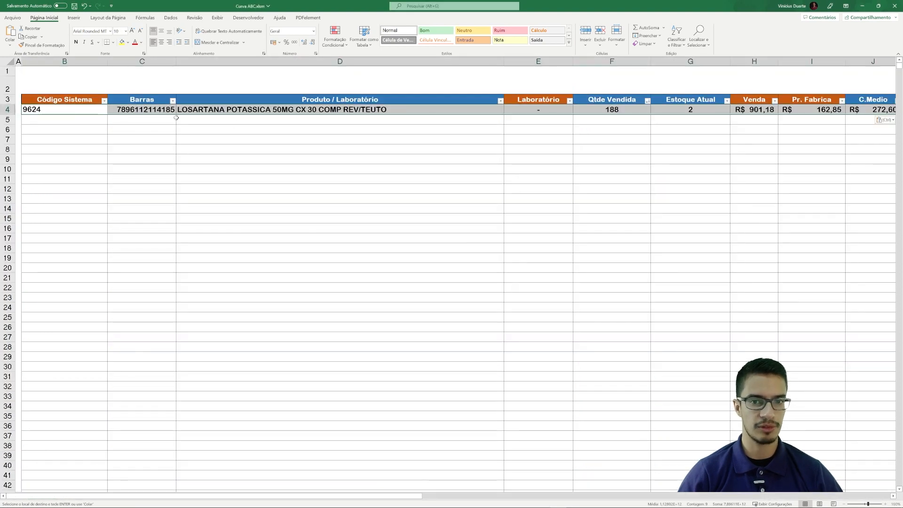
click(607, 176)
click(310, 129)
scroll(308, 150, down, 1)
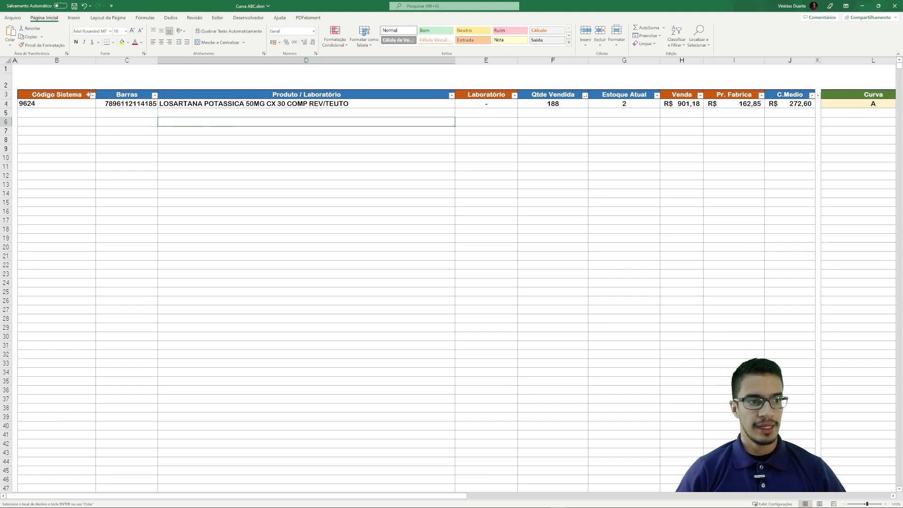
Examine the first product's Código Sistema, Barras, Produto / Laboratório and Laboratório cells against their headers.
click(76, 104)
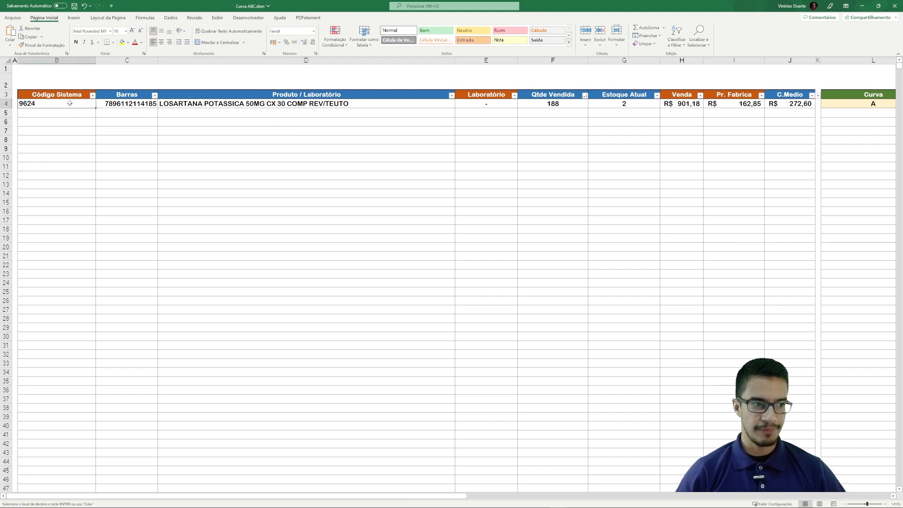
click(57, 93)
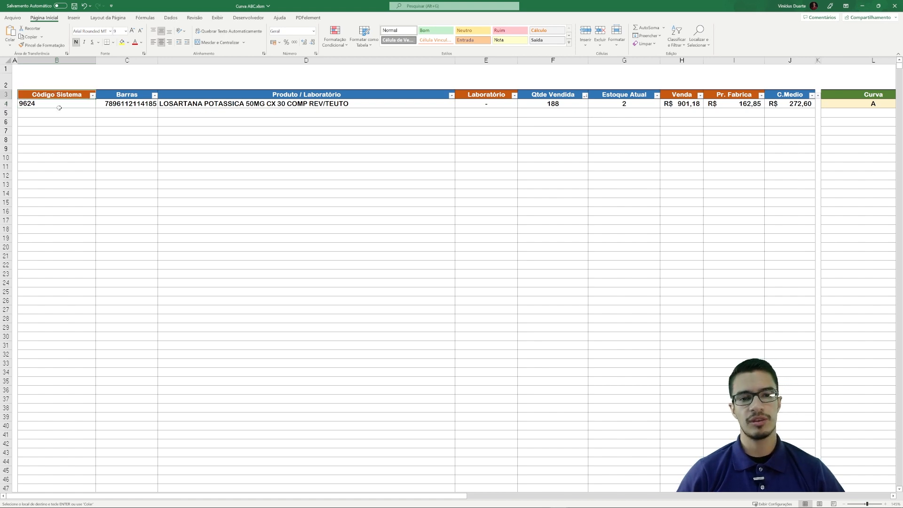
click(126, 95)
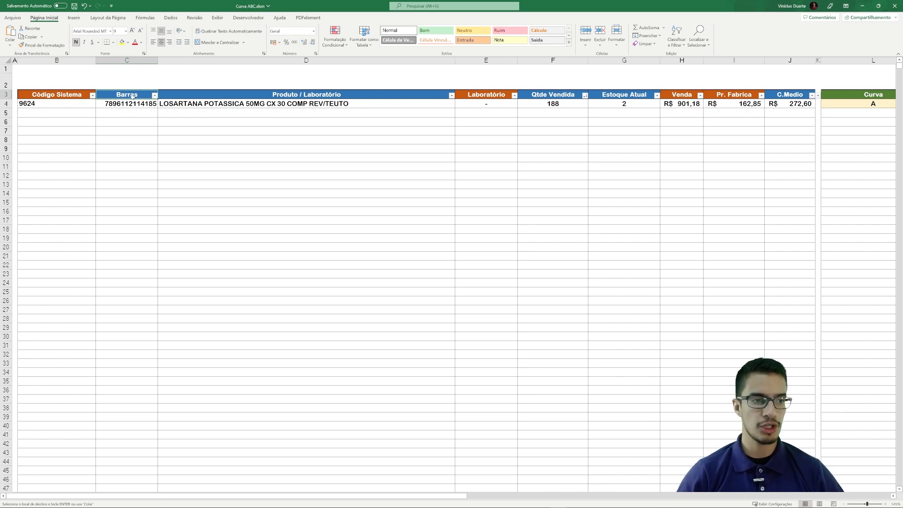
click(138, 105)
click(306, 104)
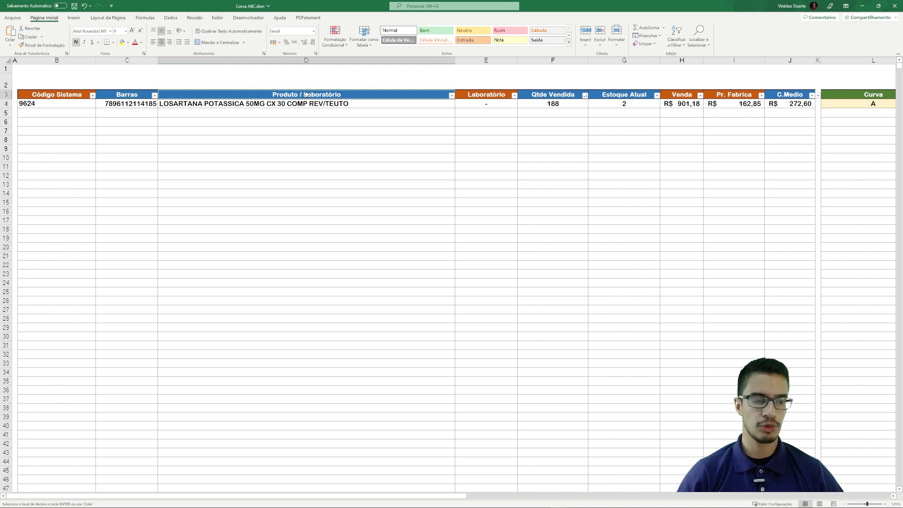
click(491, 98)
click(492, 105)
click(334, 103)
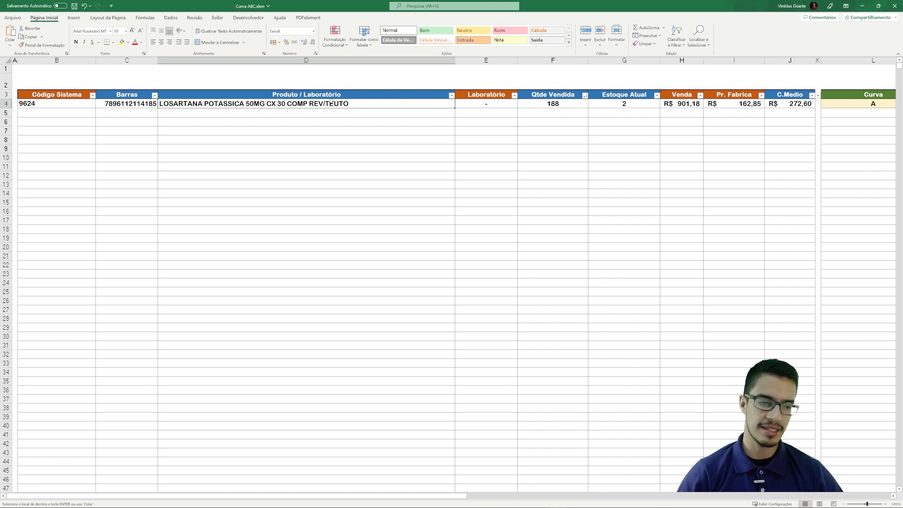
Examine the first product's Qtde Vendida, Estoque Atual, Venda, Pr. Fabrica and C.Medio cells, and return to its barcode.
click(569, 103)
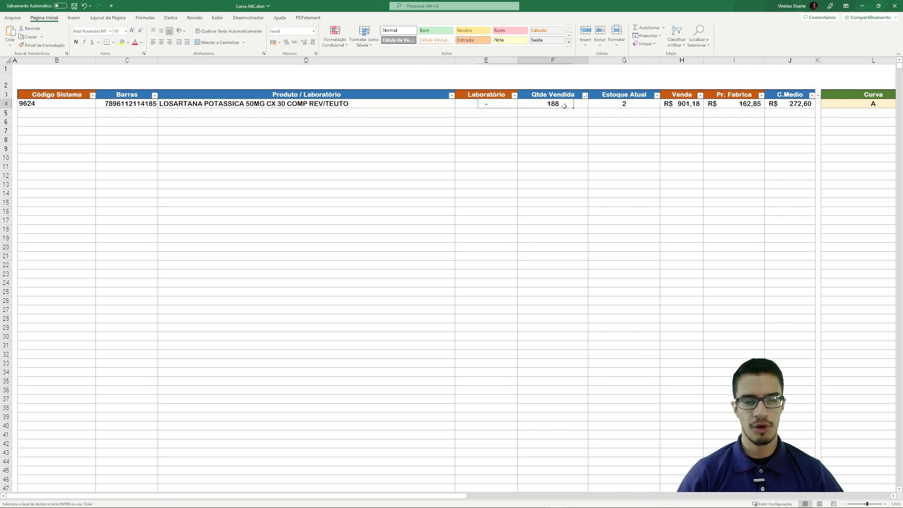
click(622, 104)
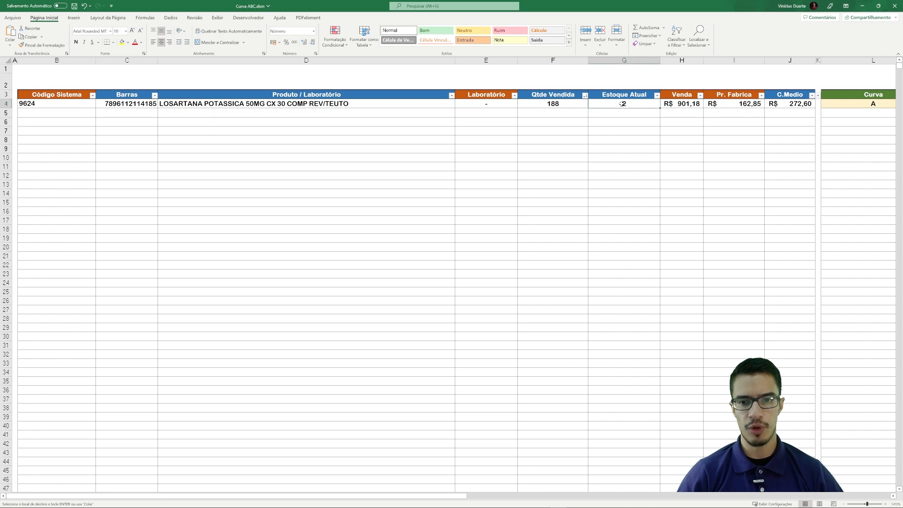
click(677, 104)
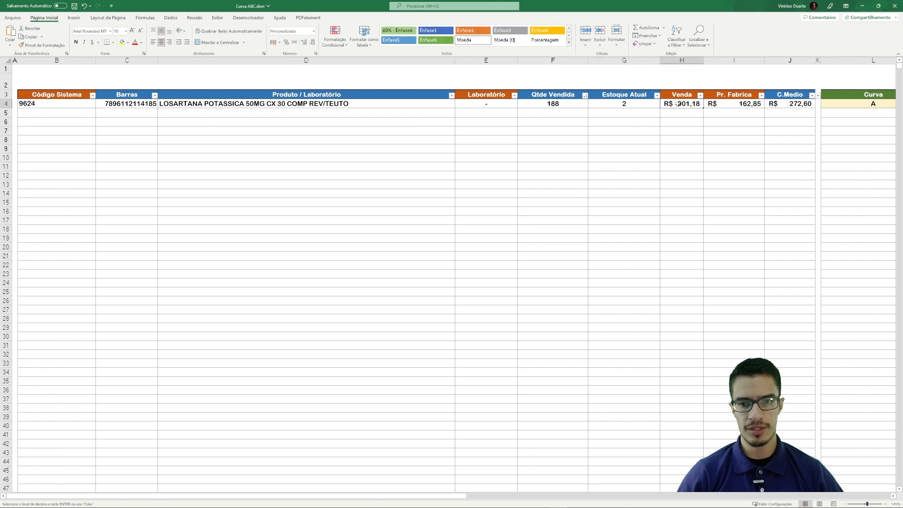
click(741, 103)
click(790, 103)
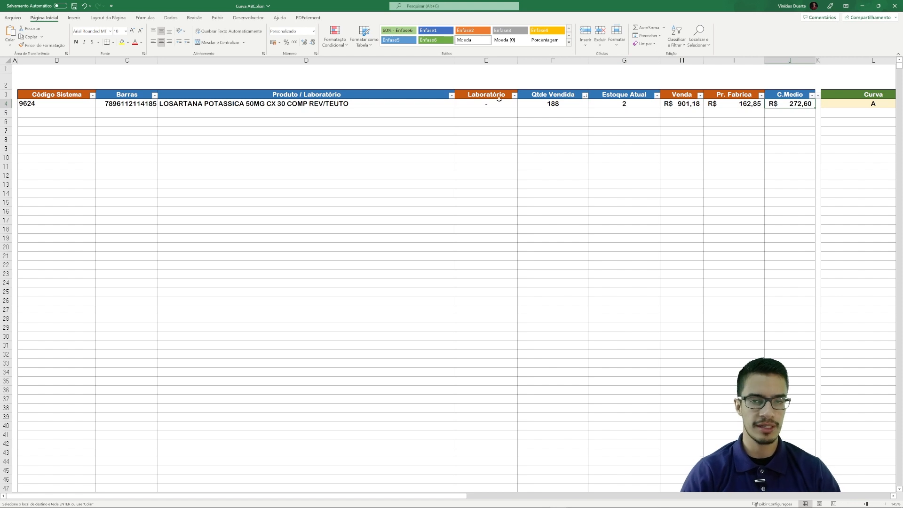
click(112, 105)
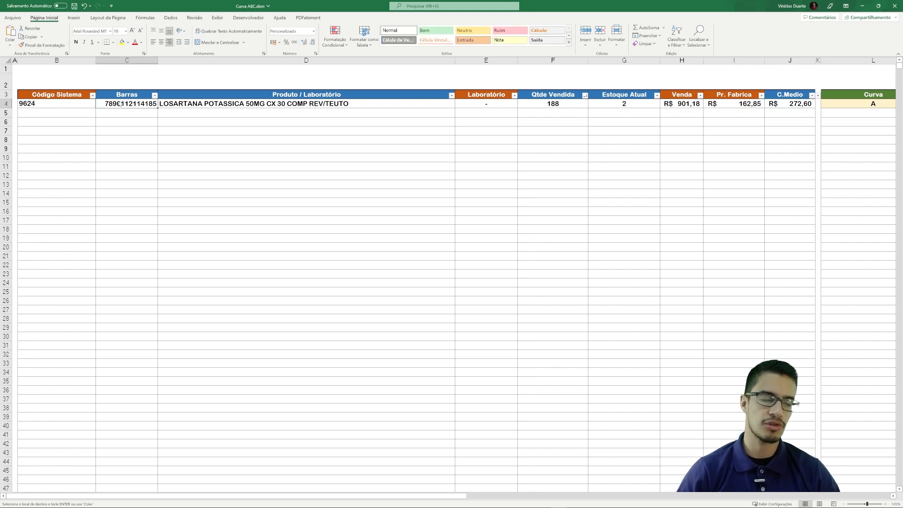
Examine the first product's Venda, Pr. Fabrica and C.Medio cells together with their headers.
click(683, 97)
click(721, 96)
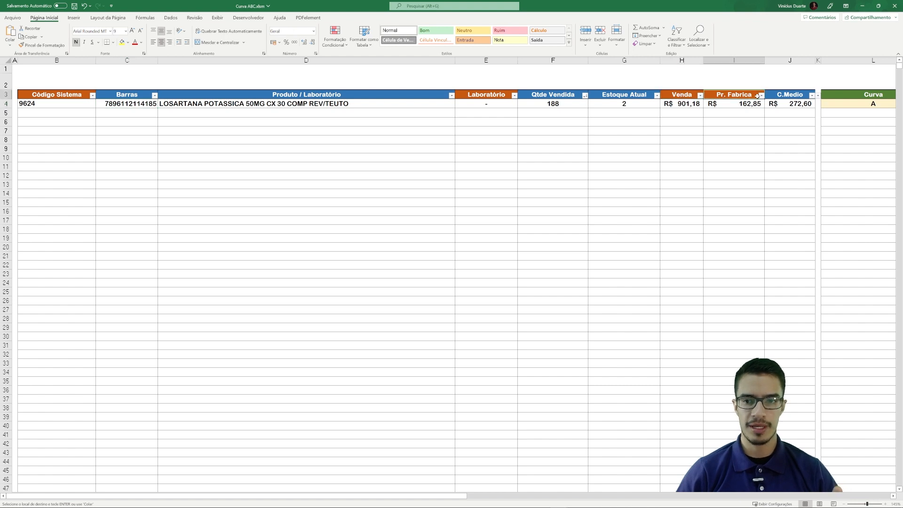
click(789, 96)
click(792, 105)
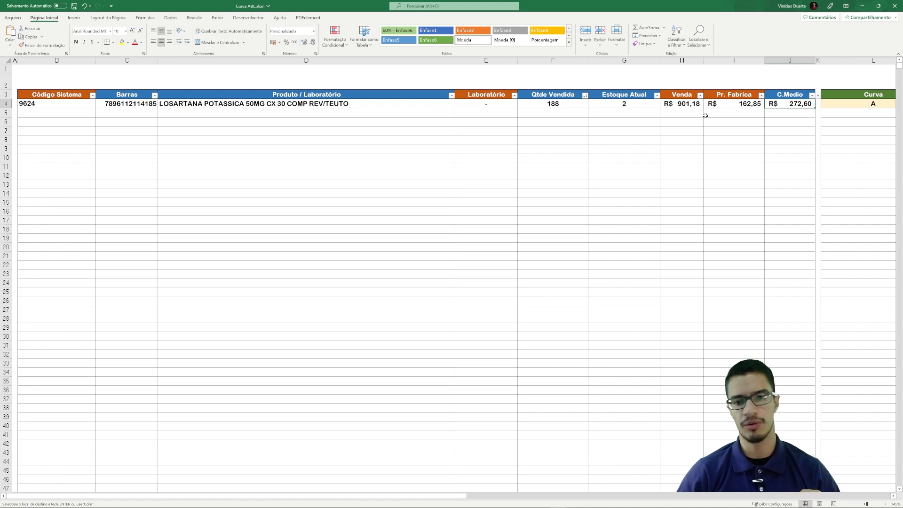
click(709, 104)
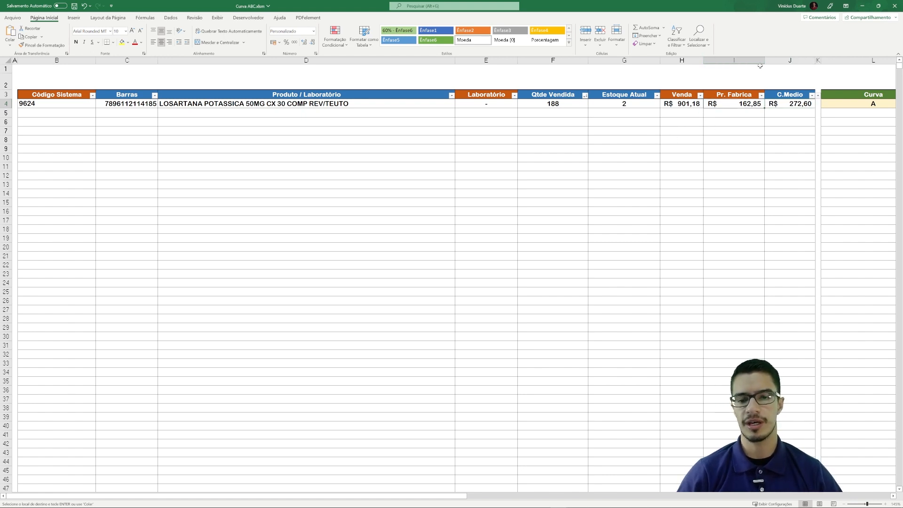
click(686, 102)
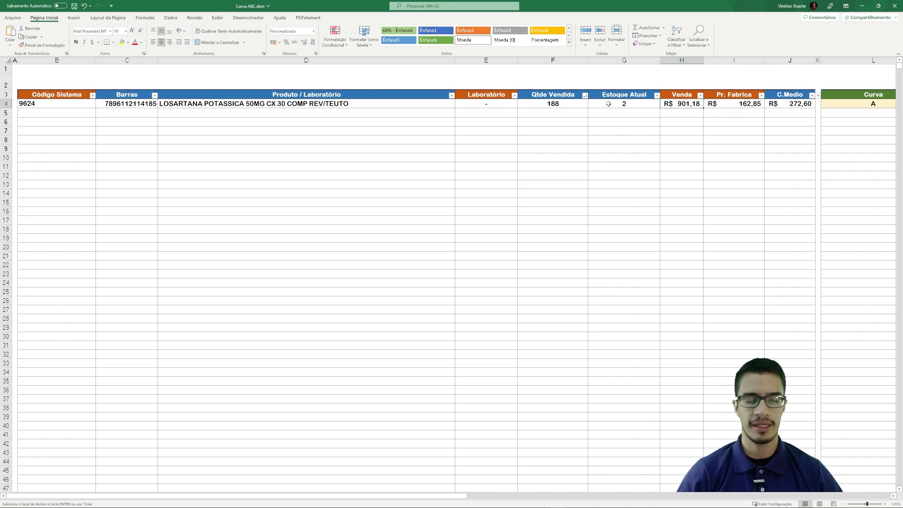
click(497, 121)
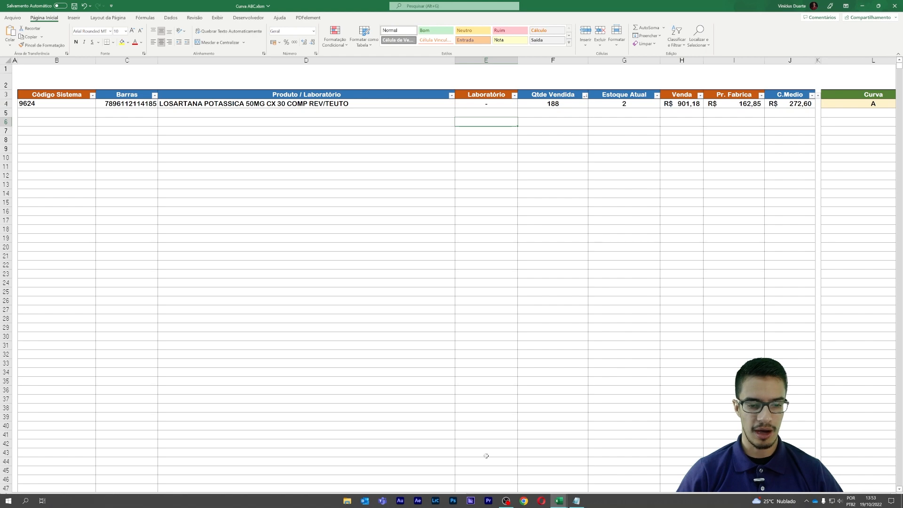
Examine the Curva column in L3 and L4, where the first product's classification is calculated.
drag(465, 498, 785, 497)
click(233, 106)
click(253, 95)
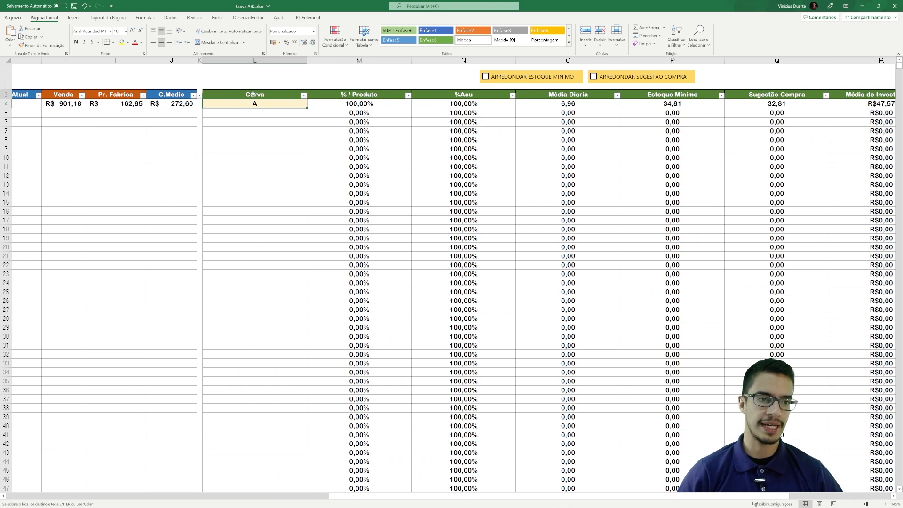
click(257, 103)
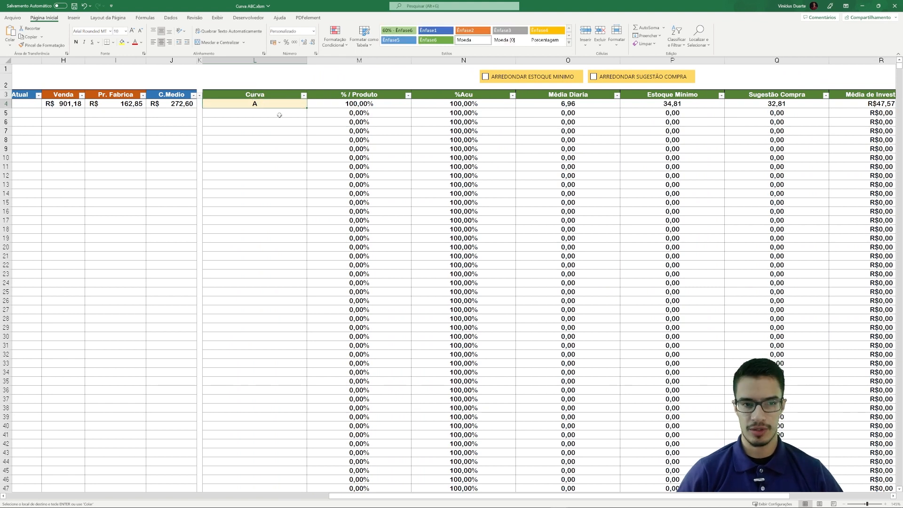
Consult the Curva and Representação table in the Curva ABC - Copia workbook, and return to the Curva ABC report.
key(alt+Tab)
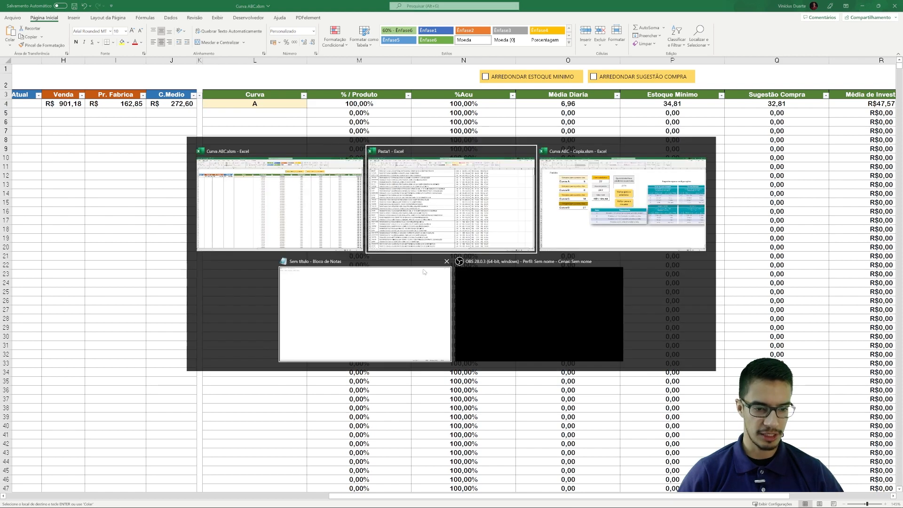
click(598, 211)
key(alt)
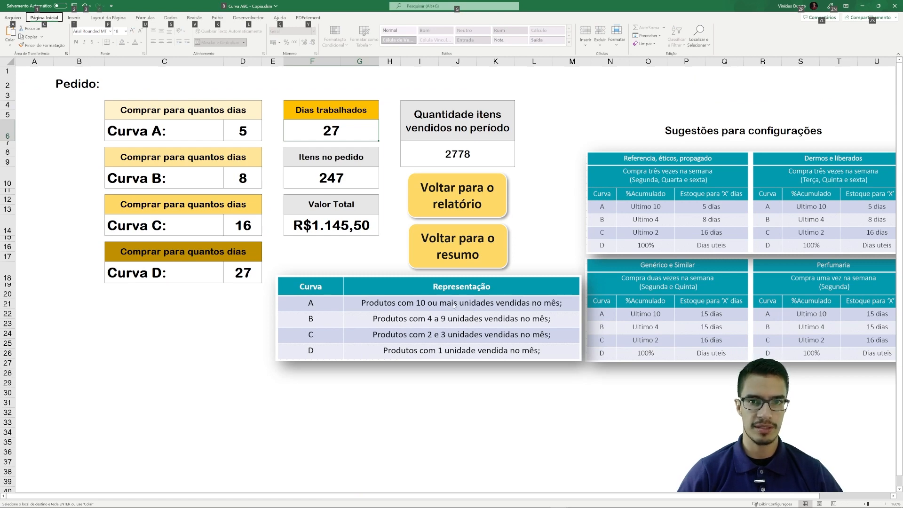
key(alt+Tab)
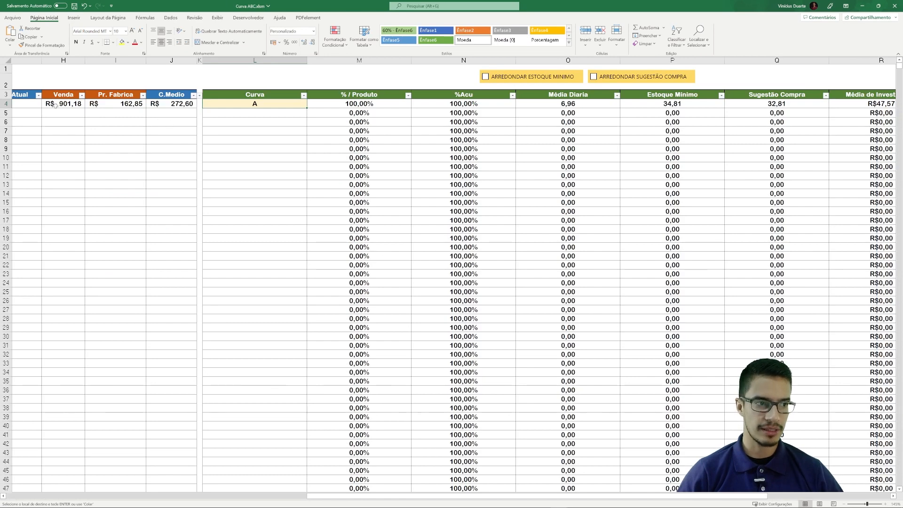
Compare the first product's Qtde Vendida in F4 with its Curva classification.
click(56, 106)
key(Left)
key(Left)
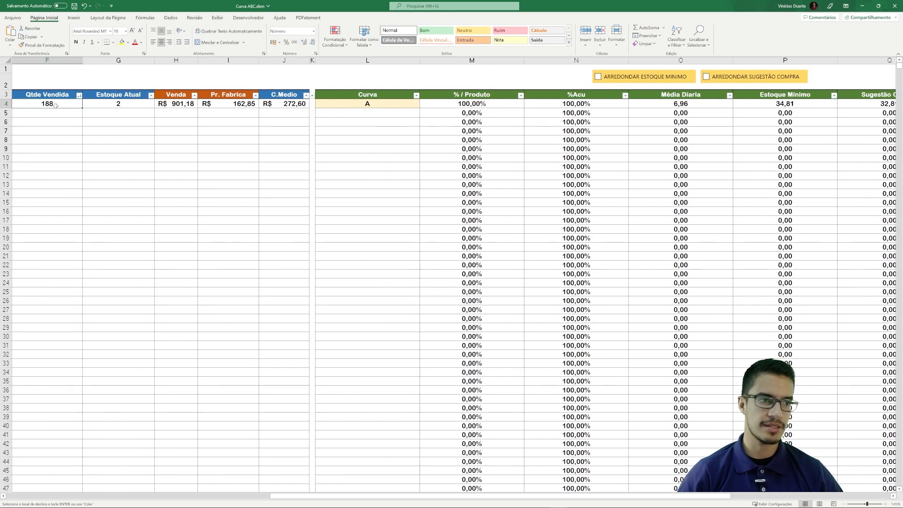
scroll(56, 106, up, 1)
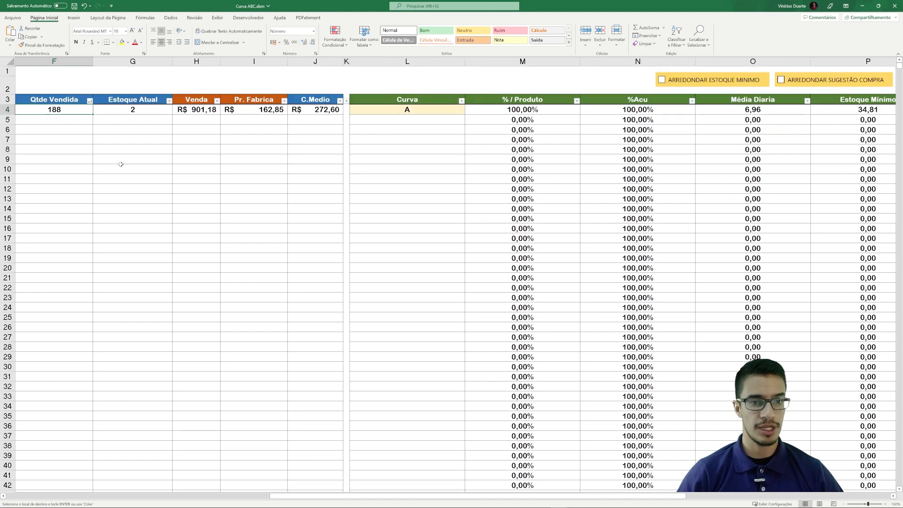
drag(386, 497, 455, 496)
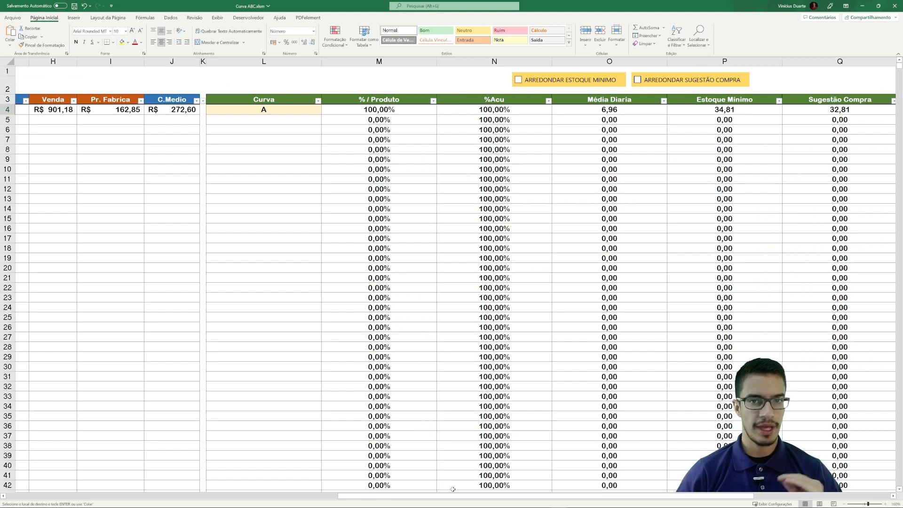
Set the first product's Qtde Vendida in F4 to 7, consulting the Representação table, and check its Curva cell.
click(74, 112)
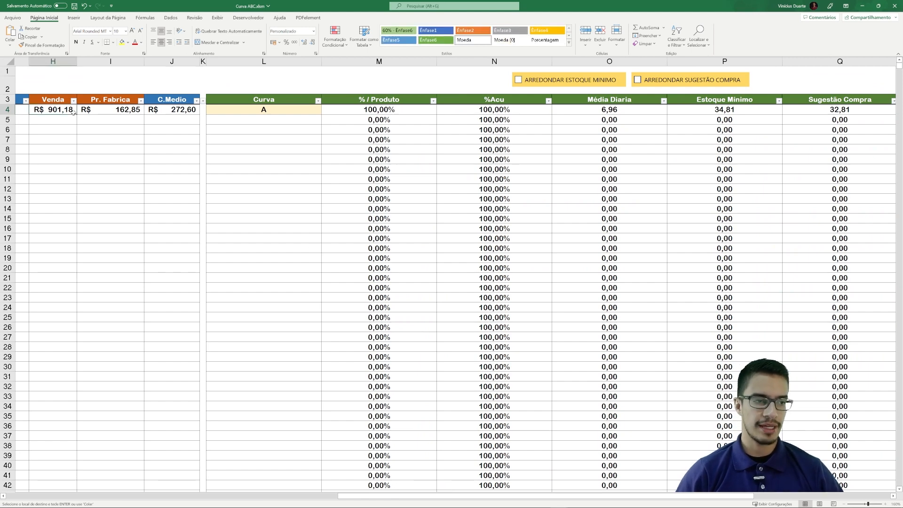
key(Left)
key(Left)
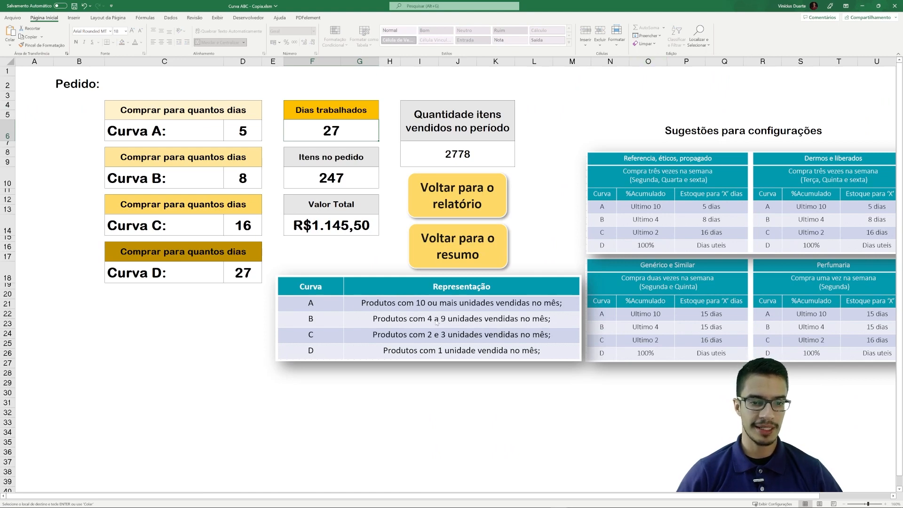
key(alt+Tab)
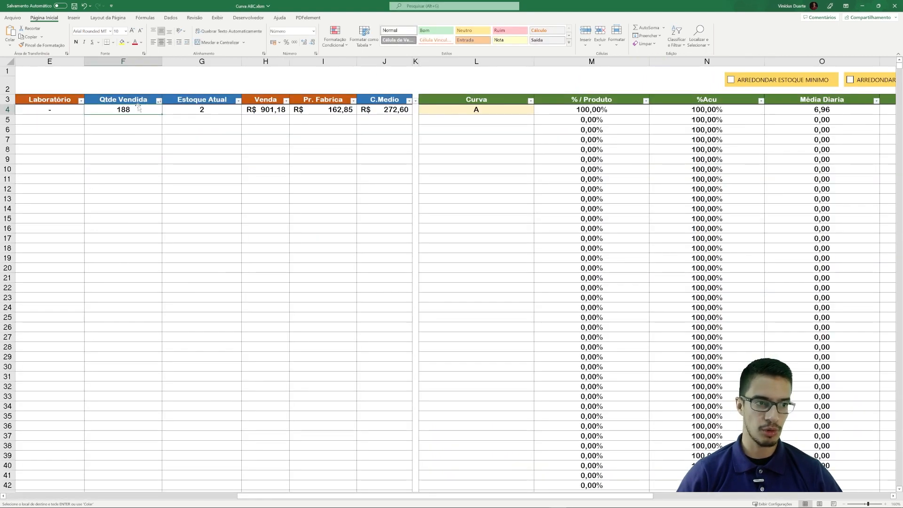
text(7)
key(Return)
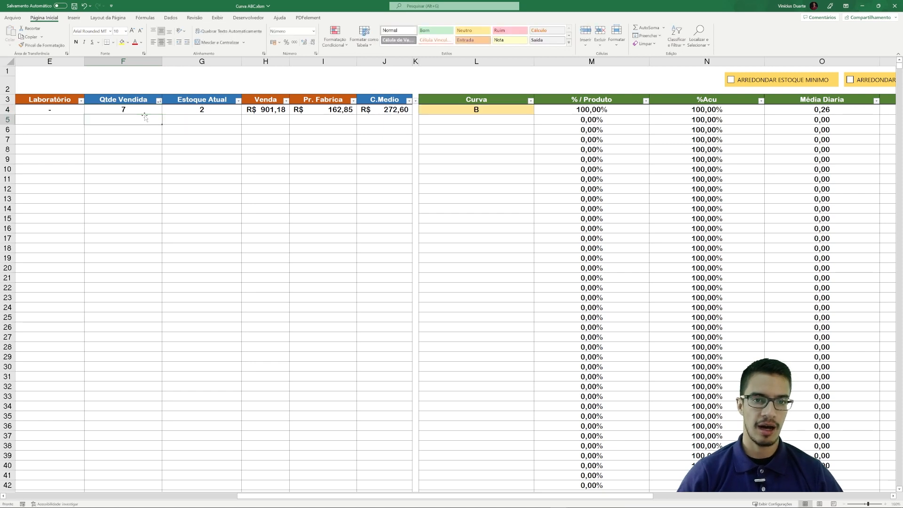
click(466, 111)
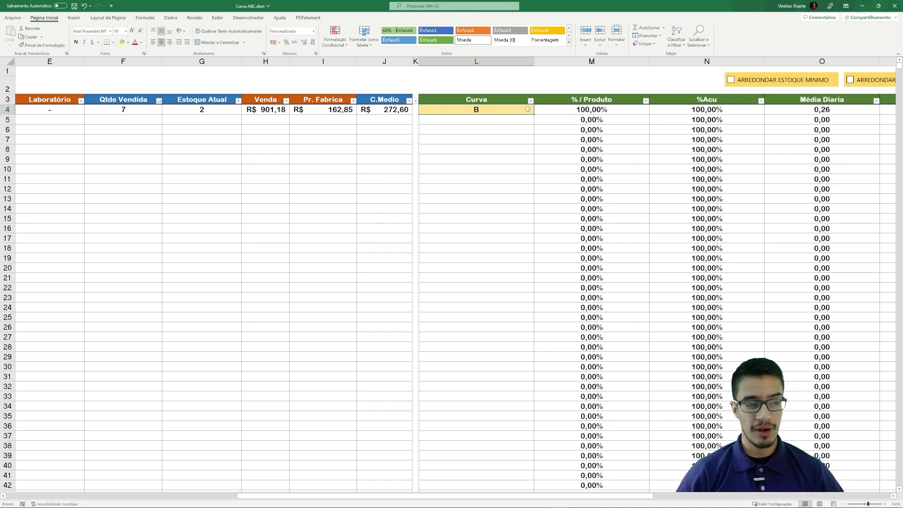
Restore the first product's Qtde Vendida in F4 to 188.
click(128, 107)
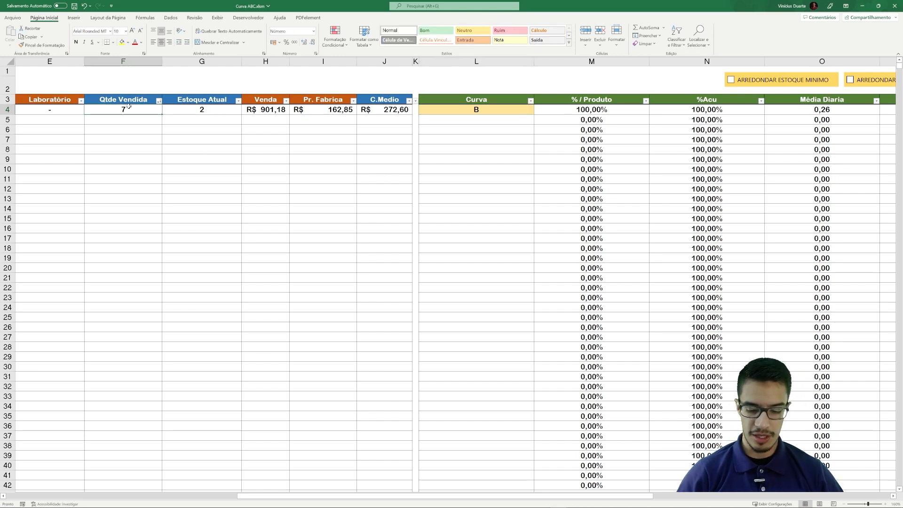
text(188)
key(Return)
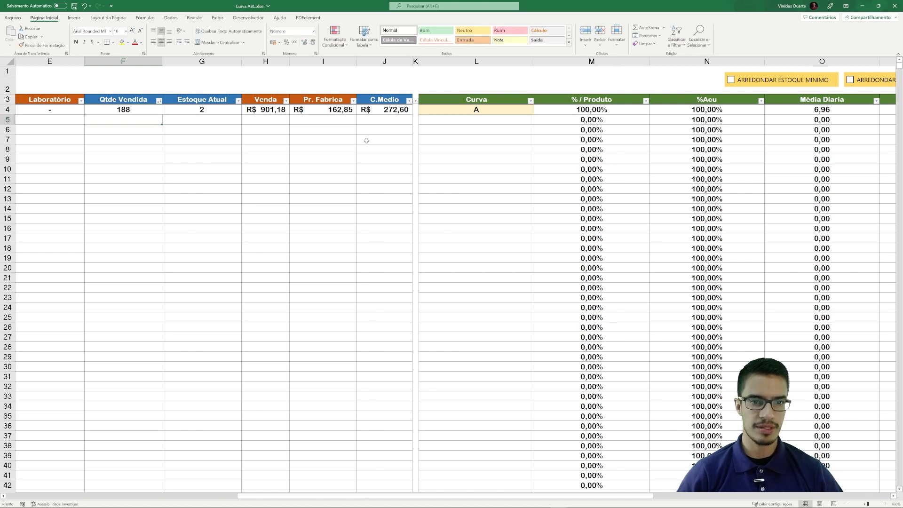
click(148, 110)
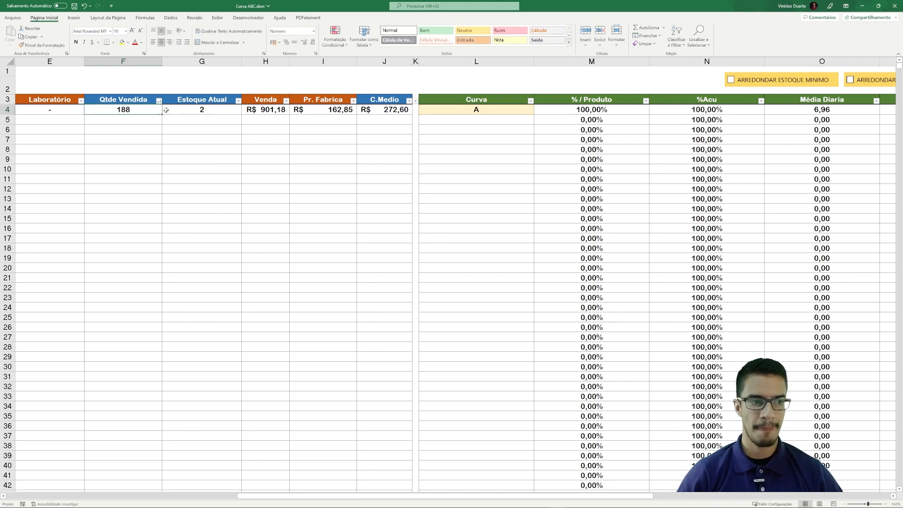
Examine the first product's Curva, % / Produto and %Acu cells, and look down the accumulated percentage column.
click(467, 110)
key(Right)
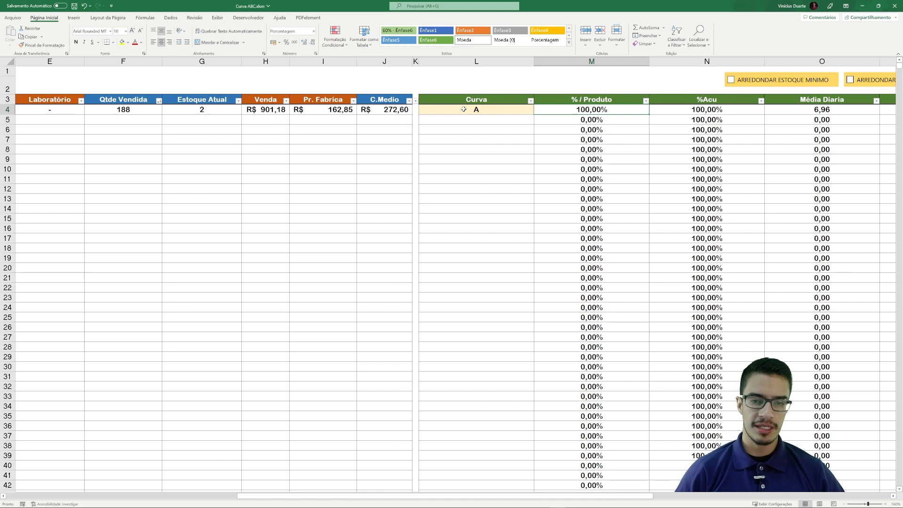
ctrl+scroll(593, 109, up, 2)
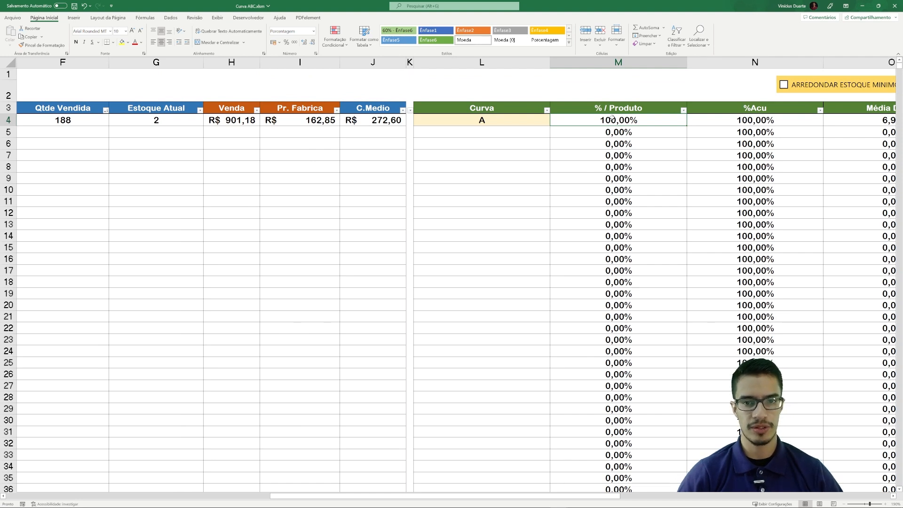
click(750, 122)
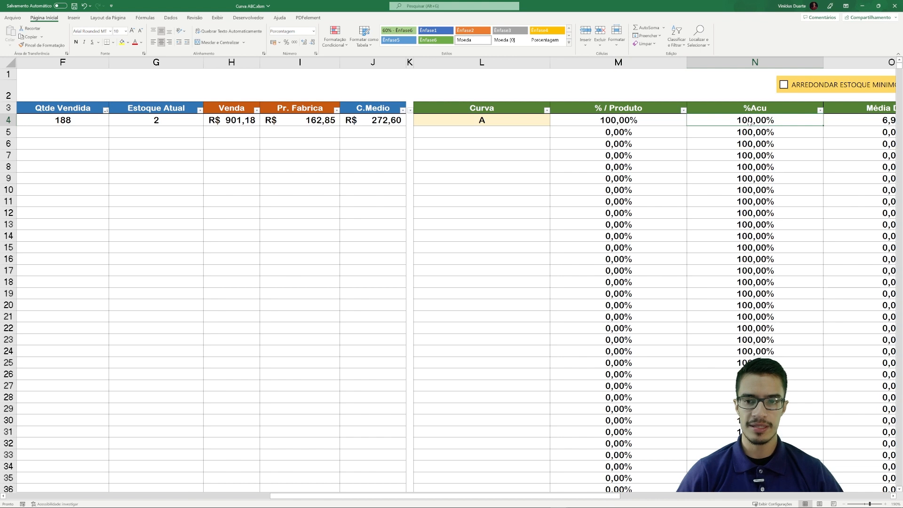
scroll(749, 122, right, 1)
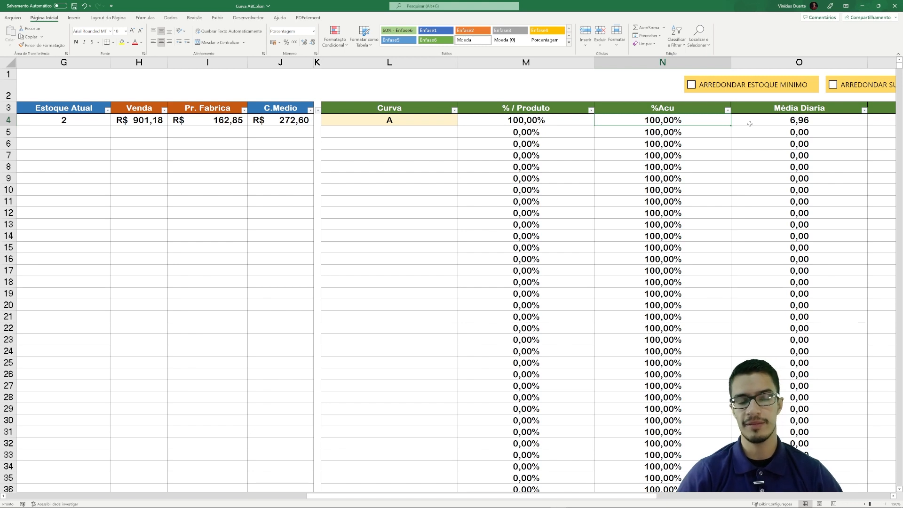
drag(677, 121, 663, 190)
click(648, 119)
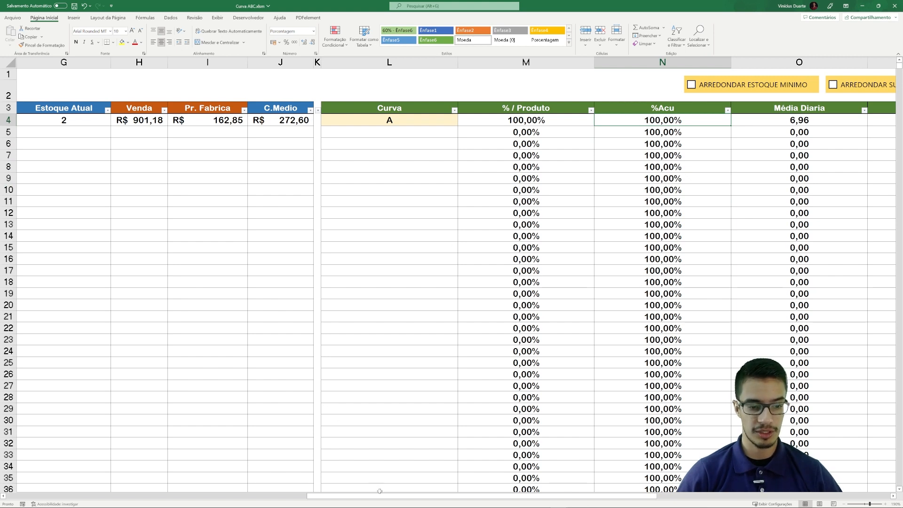
Examine the first product's Média Diaria in O4 against Dias trabalhados in the Curva ABC - Copia workbook.
scroll(747, 155, right, 2)
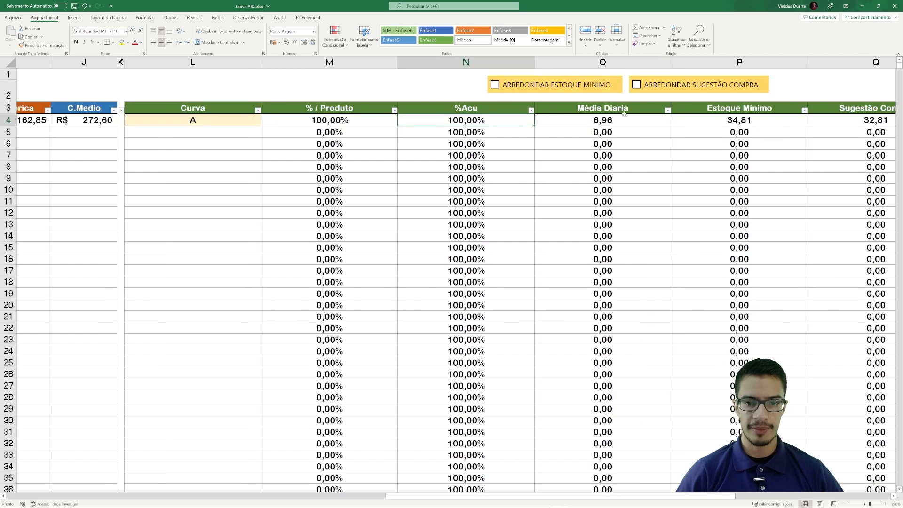
click(624, 116)
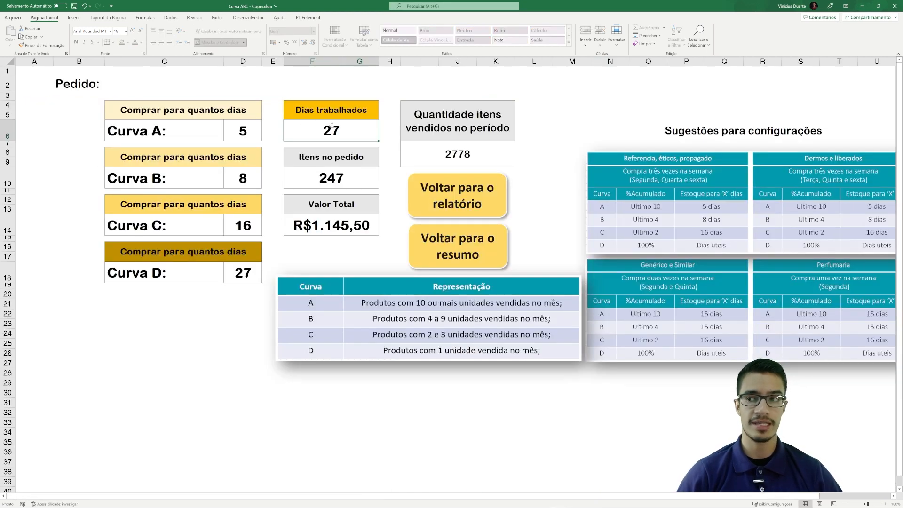
key(alt+Tab)
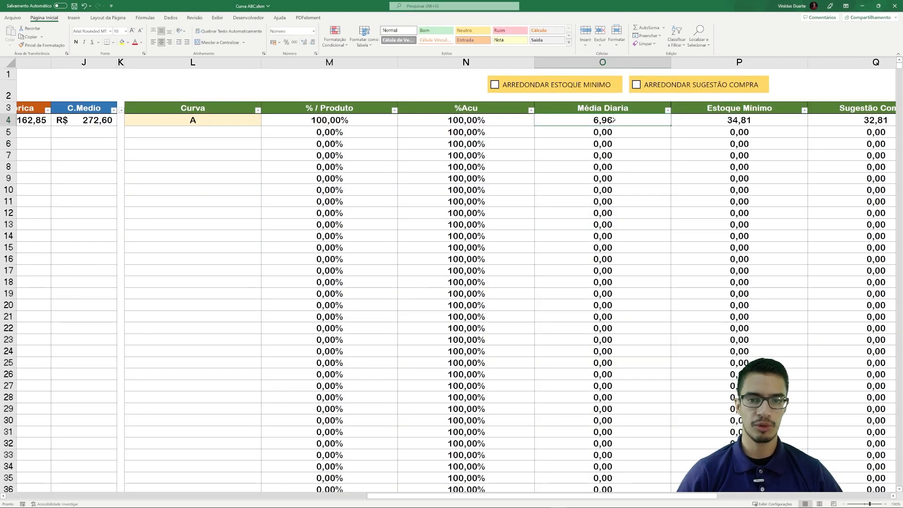
Set Dias trabalhados to 25 in the Curva ABC - Copia workbook and check Média Diaria back in the report.
key(alt+Tab)
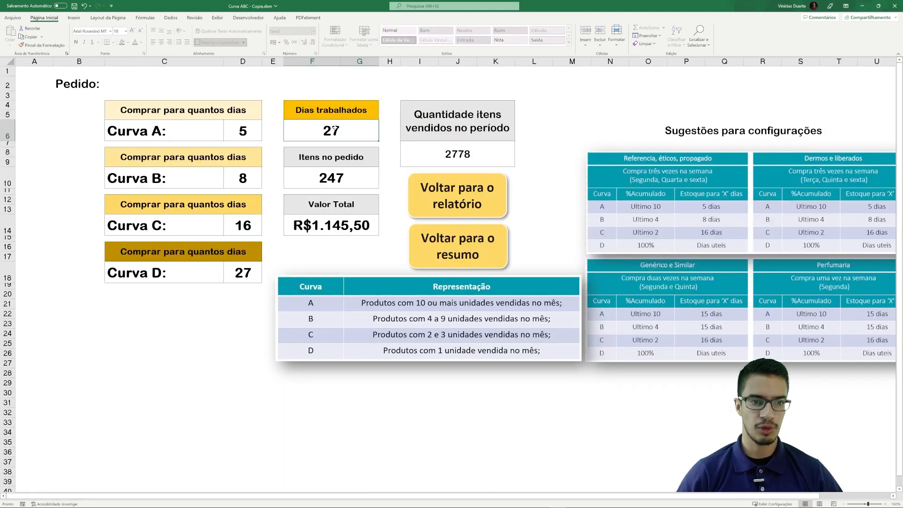
text(25)
key(Return)
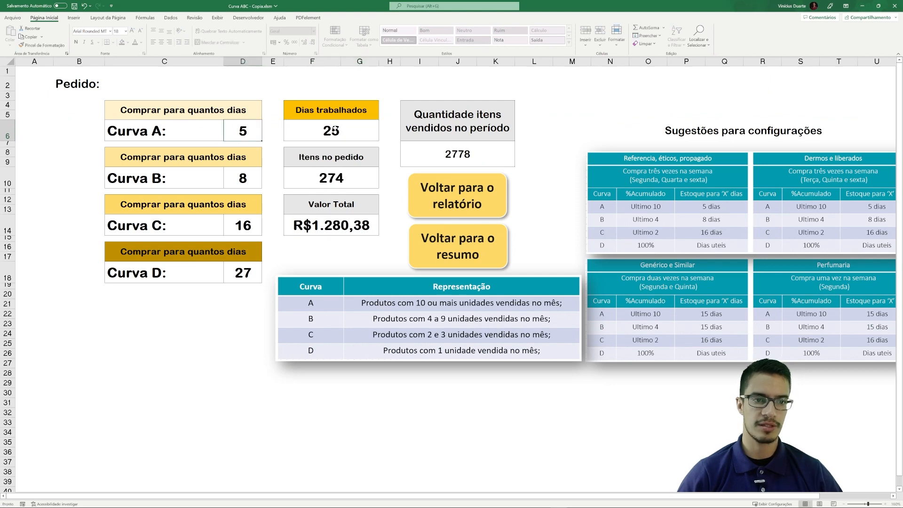
key(alt+Tab)
click(651, 120)
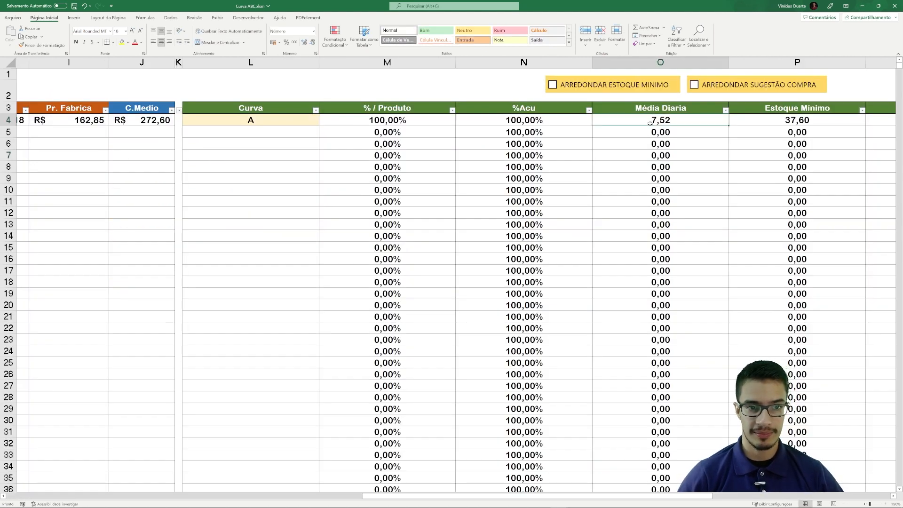
Launch the Windows Calculator (calc) to check the daily average, and return to the first product's Estoque Mínimo in P4.
scroll(596, 390, right, 2)
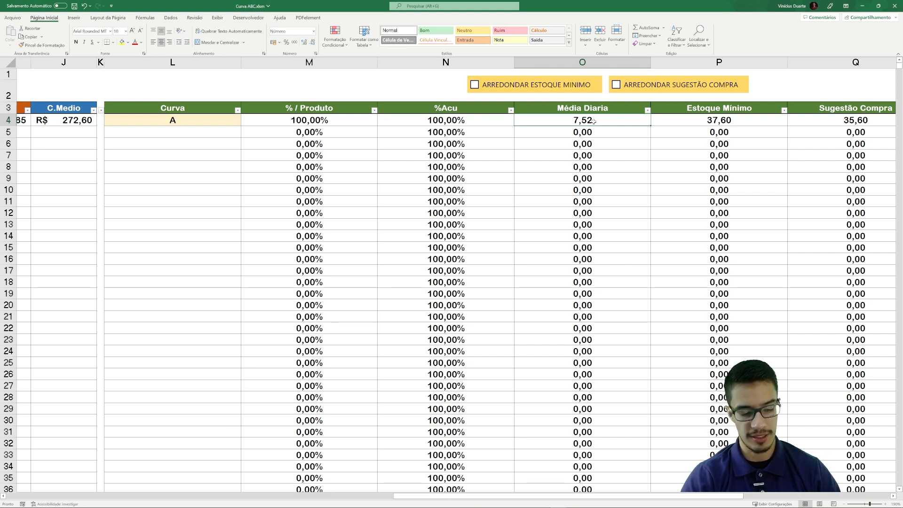
key(super+r)
text(calc)
key(Return)
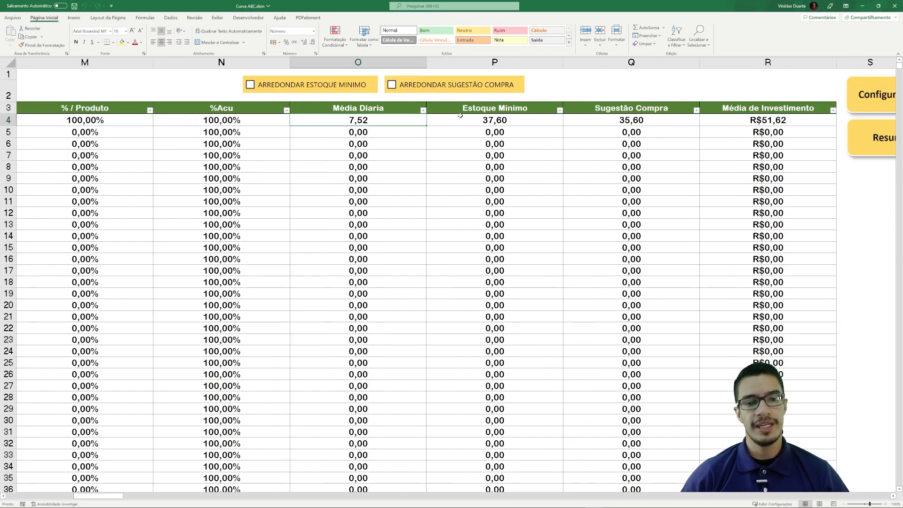
click(476, 118)
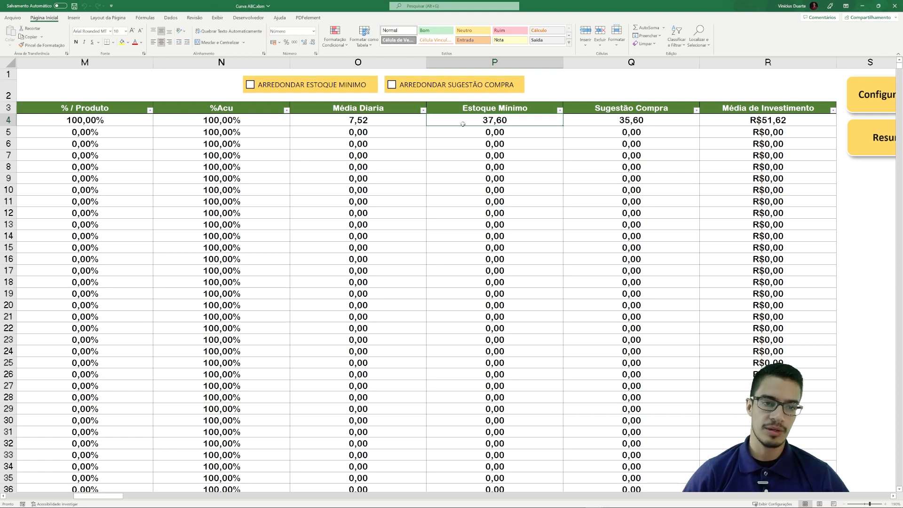
Multiply the daily average 7,52 by the Curva A purchase days (5) in the Windows Calculator, checking the days in Configurações.
click(353, 120)
key(alt+Tab)
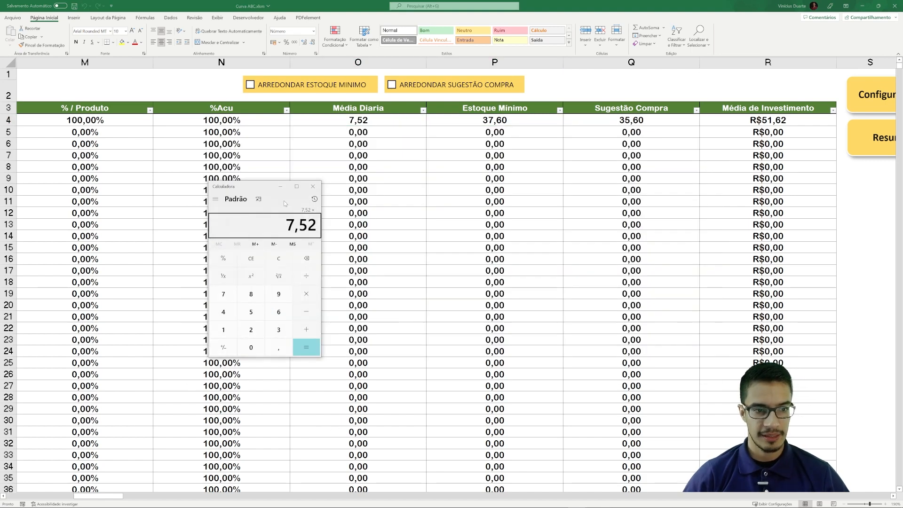
drag(243, 188, 359, 186)
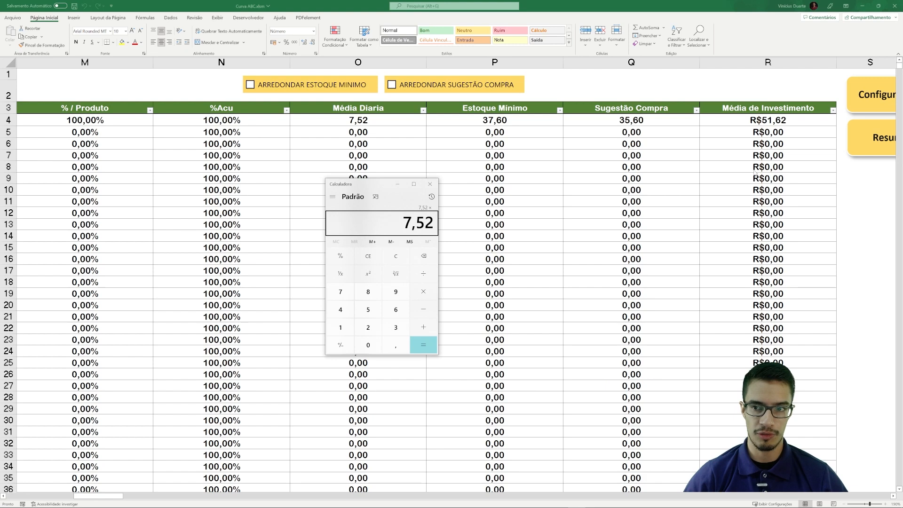
click(755, 174)
click(873, 97)
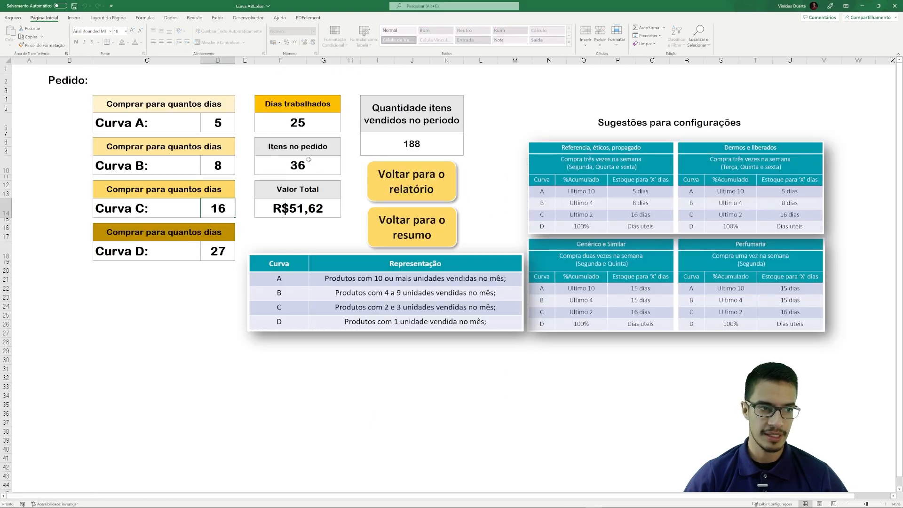
click(218, 123)
key(alt+Tab)
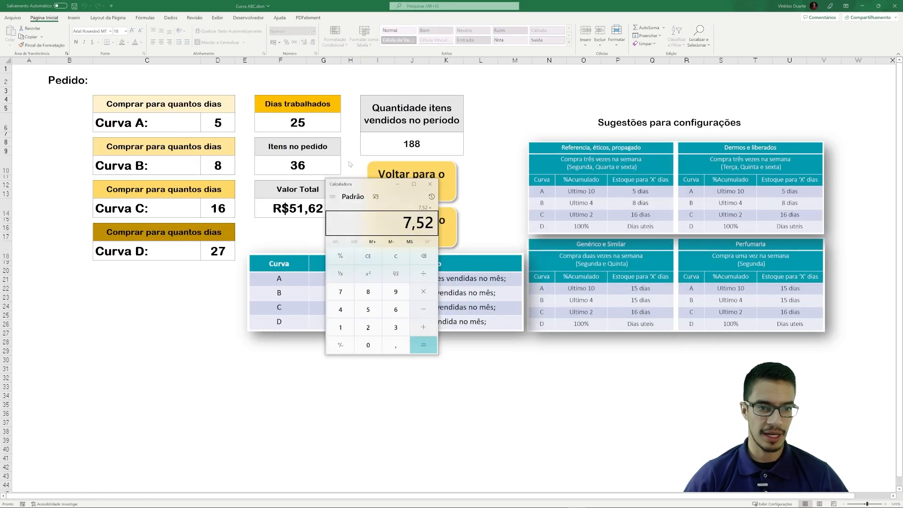
text(5)
key(Return)
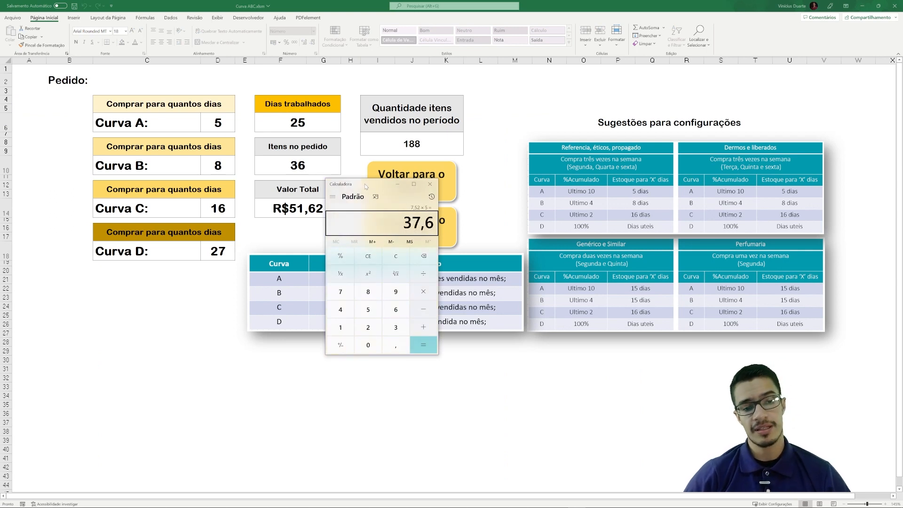
Return to the report and compare the calculator result with the first product's Estoque Mínimo.
click(392, 175)
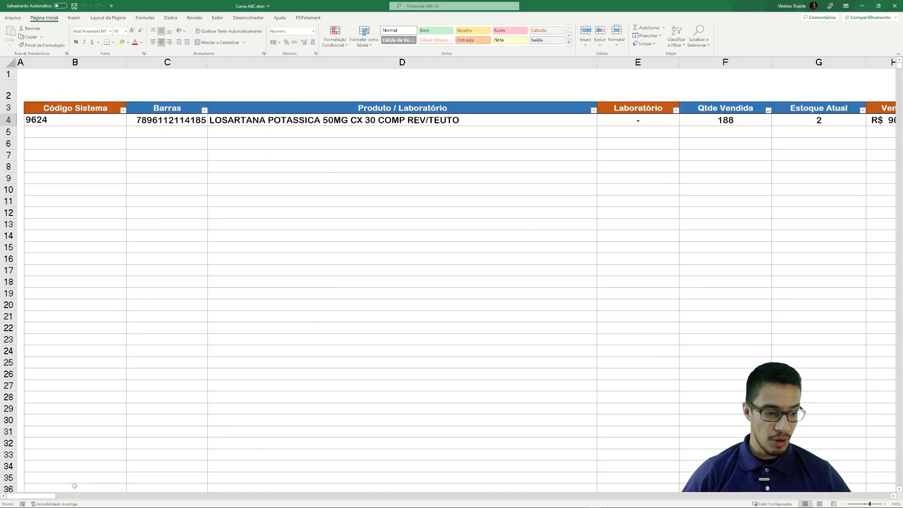
drag(47, 496, 121, 492)
key(alt+Tab)
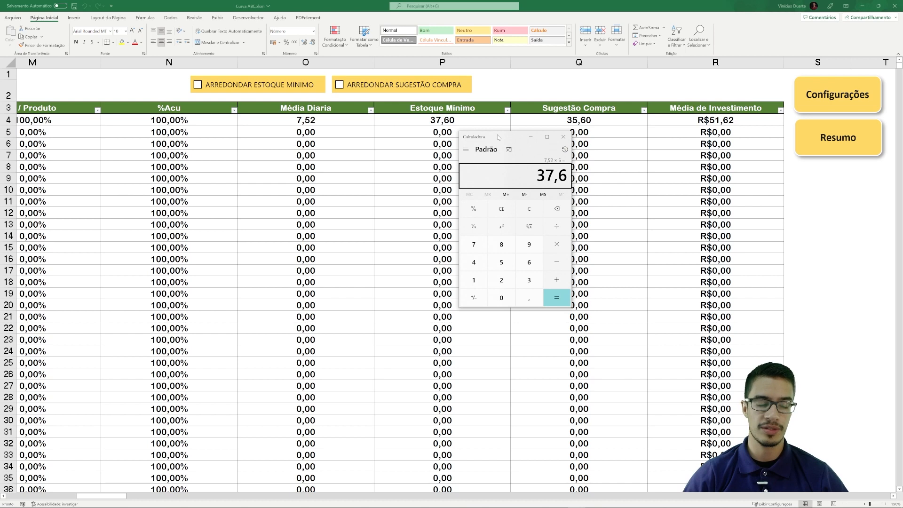
drag(498, 137, 480, 150)
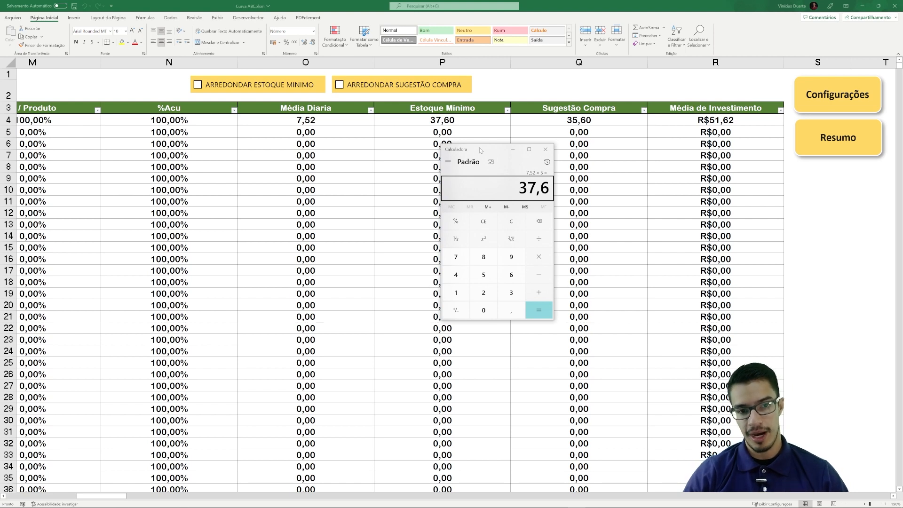
click(570, 127)
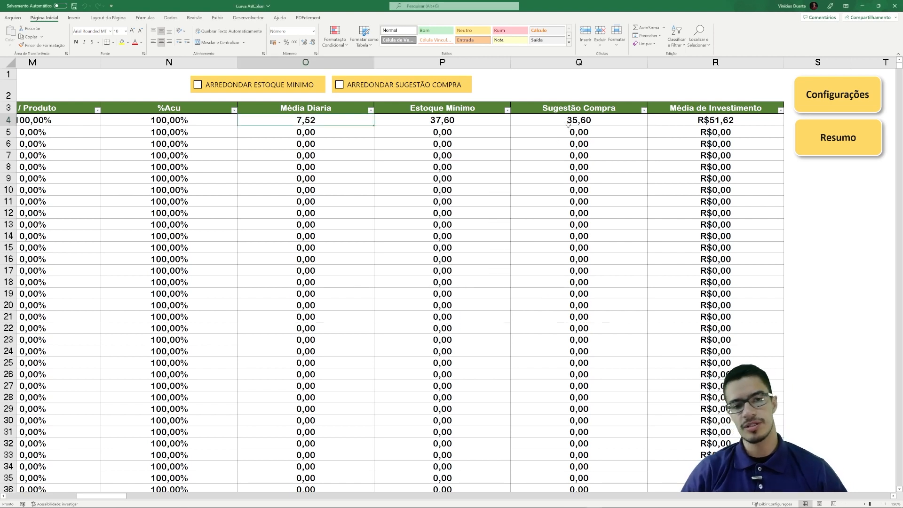
Examine the first product's Sugestão Compra in Q4 against its Estoque Atual in G4 and Estoque Mínimo in P4.
click(564, 120)
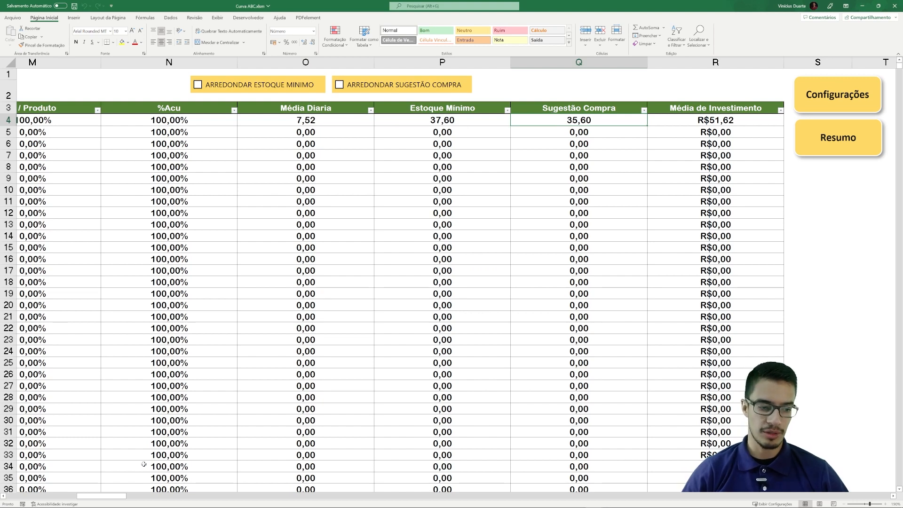
drag(109, 498, 74, 497)
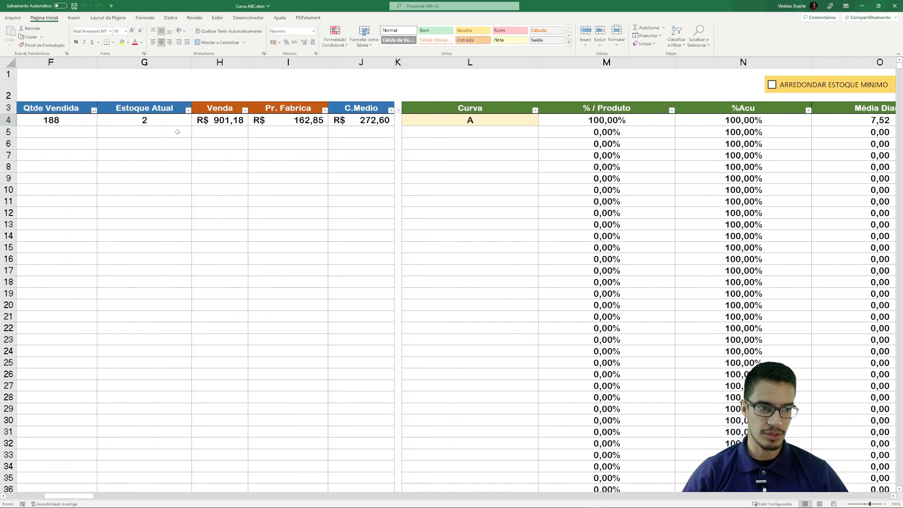
click(148, 120)
drag(87, 496, 127, 497)
click(334, 120)
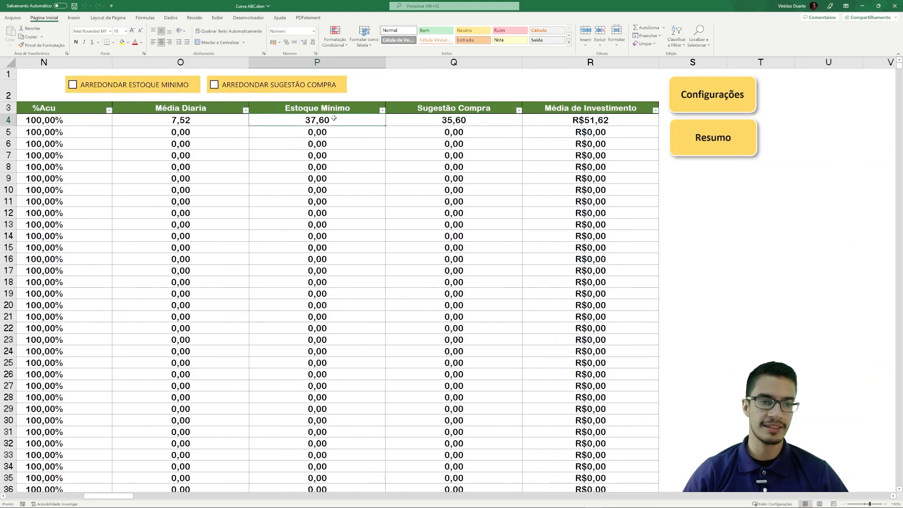
click(477, 121)
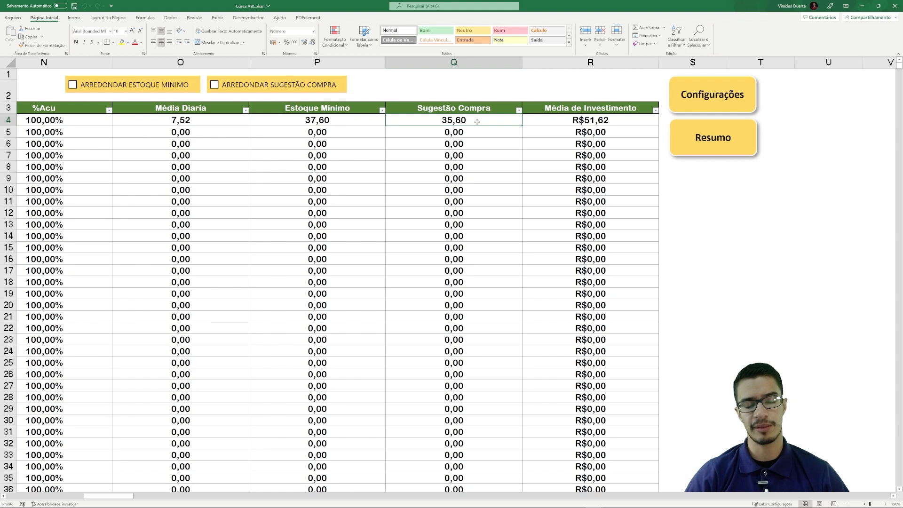
Examine the first product's Média de Investimento in R4 and Sugestão Compra in Q4, and its C.Medio in J4.
key(Right)
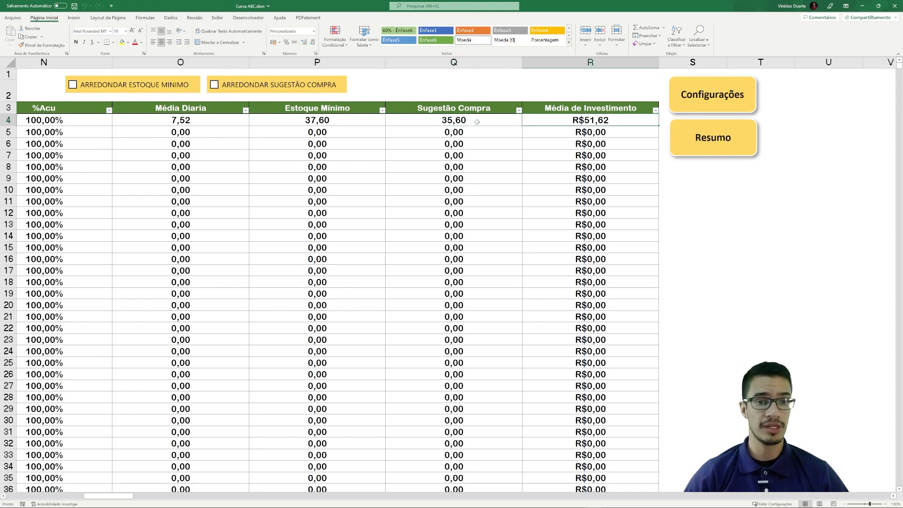
click(476, 122)
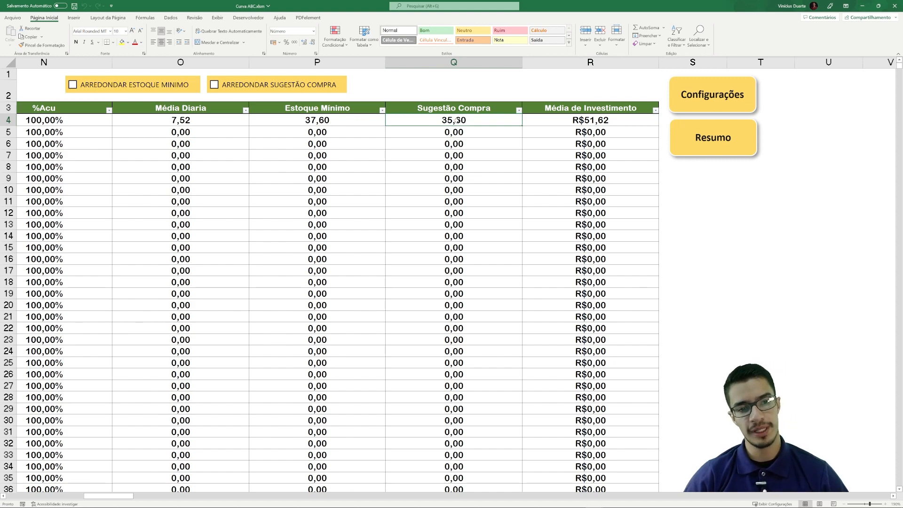
drag(96, 496, 56, 496)
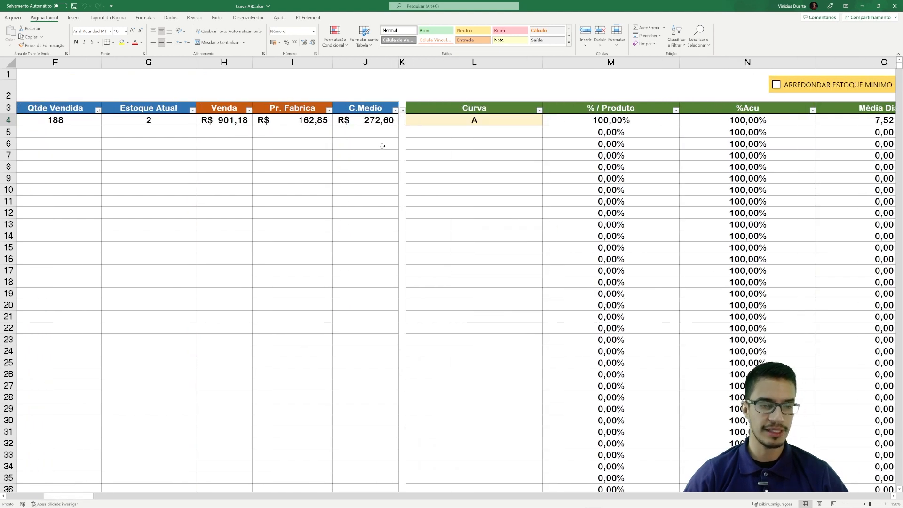
click(363, 122)
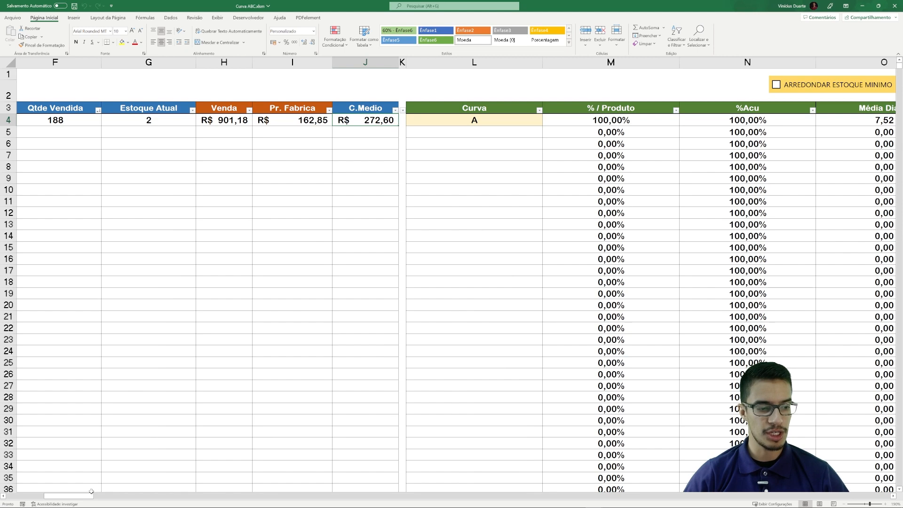
mouse_move(85, 499)
mouse_down()
mouse_move(120, 499)
mouse_move(88, 499)
mouse_up()
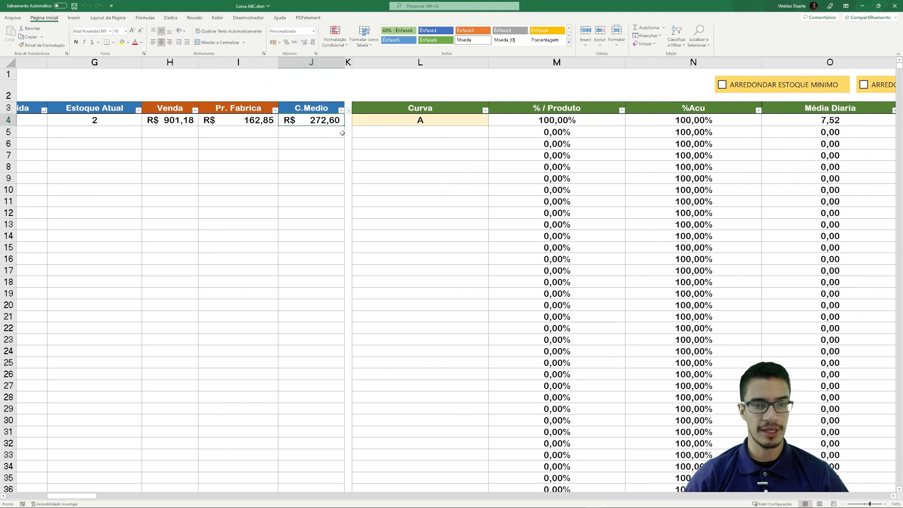
Launch the Windows Calculator (calc) and divide the C.Medio 272,60 by the 188 units sold.
key(super+r)
text(calc)
key(Return)
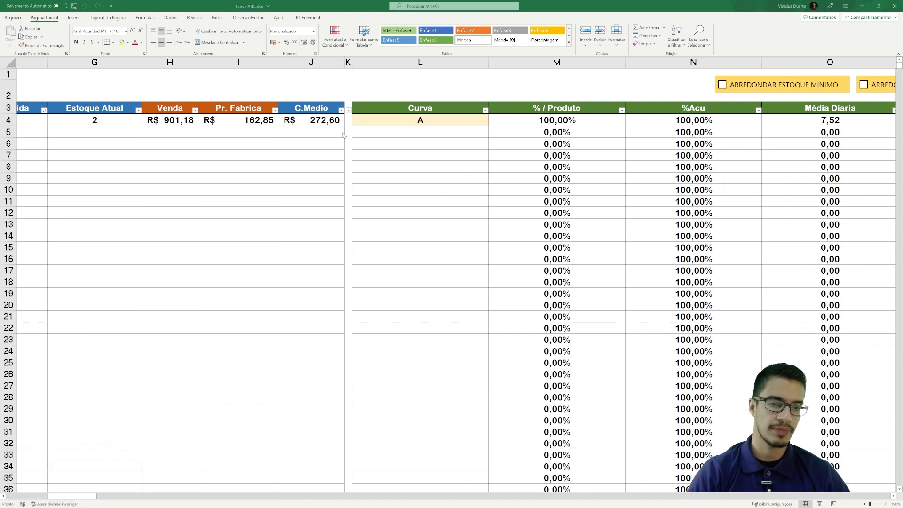
drag(250, 187, 288, 151)
text(272,60)
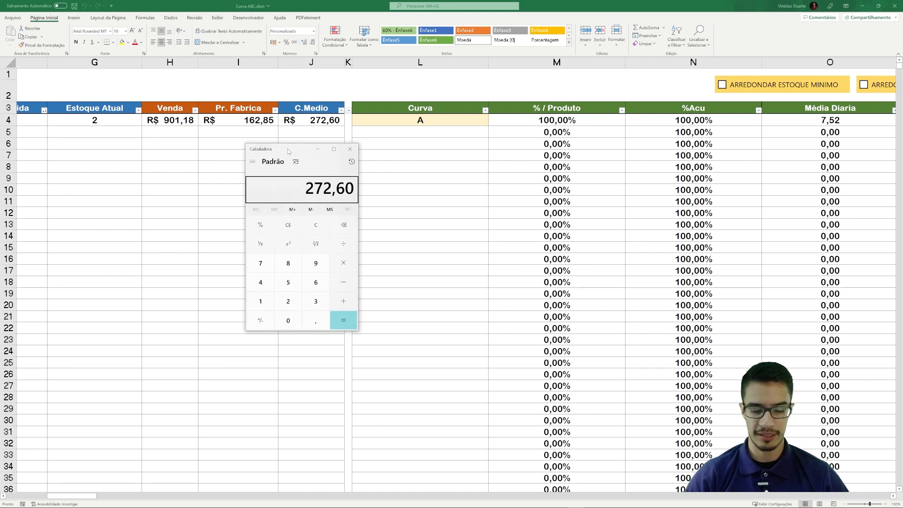
key(BackSpace)
text(+188)
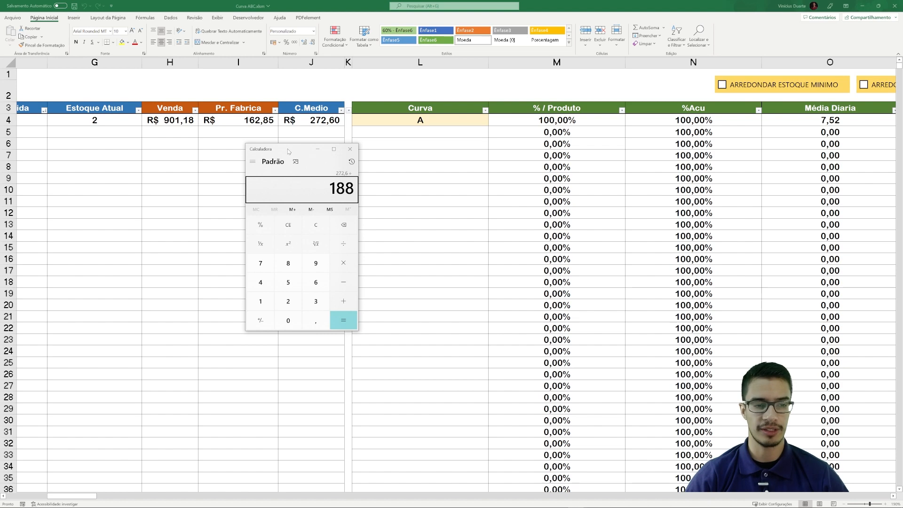
key(Return)
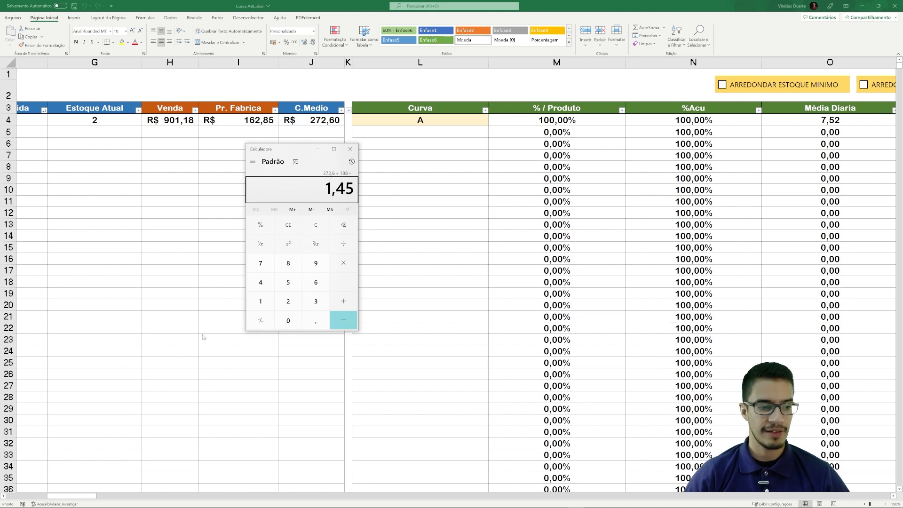
Multiply the unit cost in the calculator by the Sugestão Compra 35,60 and compare it with Média de Investimento in R4.
click(87, 497)
drag(86, 496, 124, 496)
key(alt+Tab)
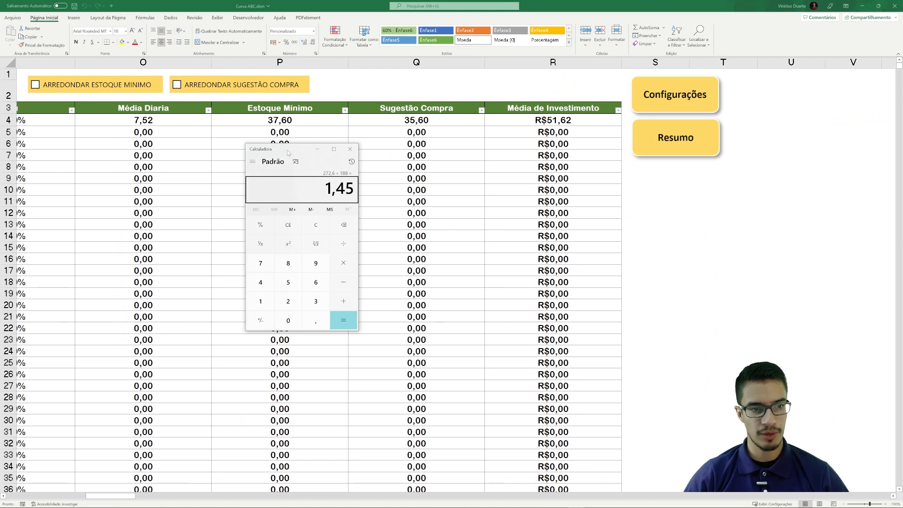
key(asterisk)
text(35,60)
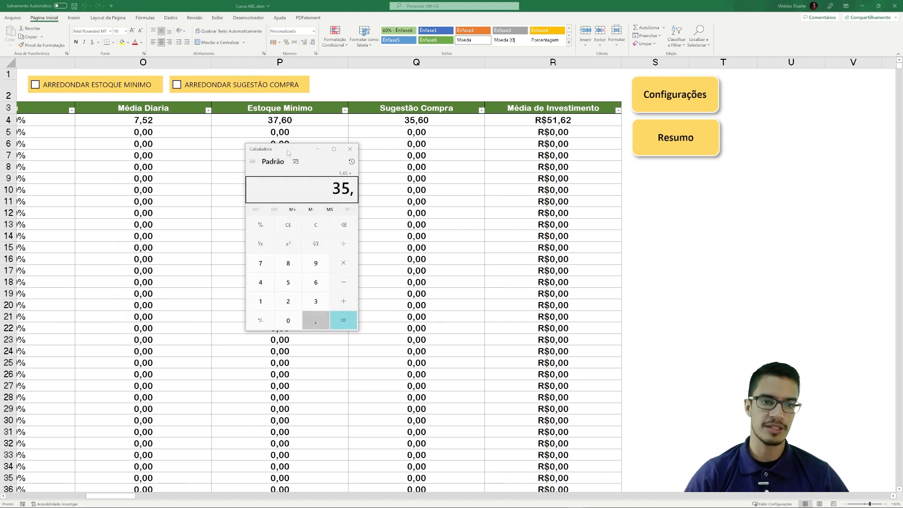
key(Return)
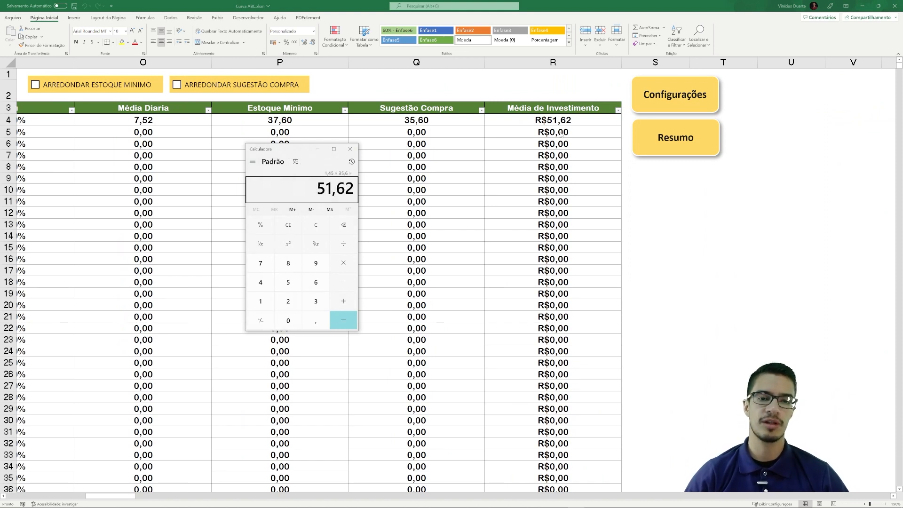
key(alt+Tab)
click(567, 120)
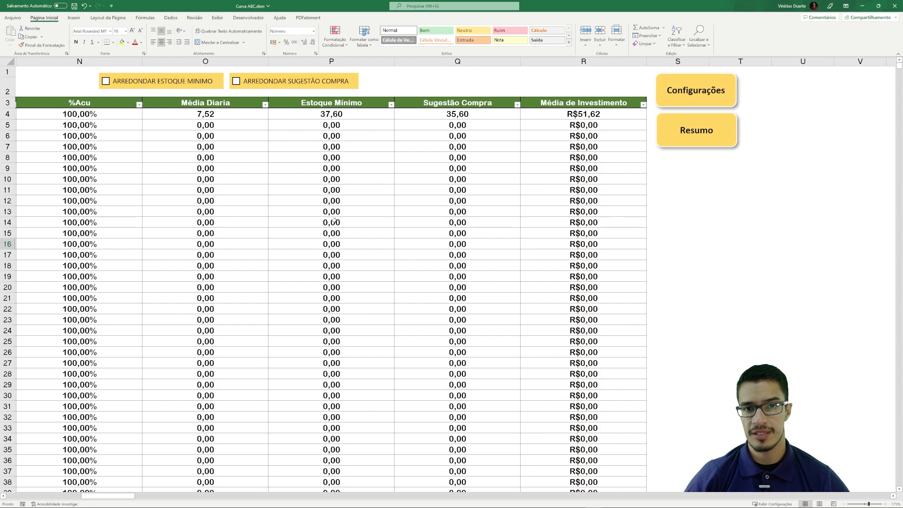
Open Configurações from the report and examine the purchase days of Curva A and B and the Dias trabalhados.
click(534, 234)
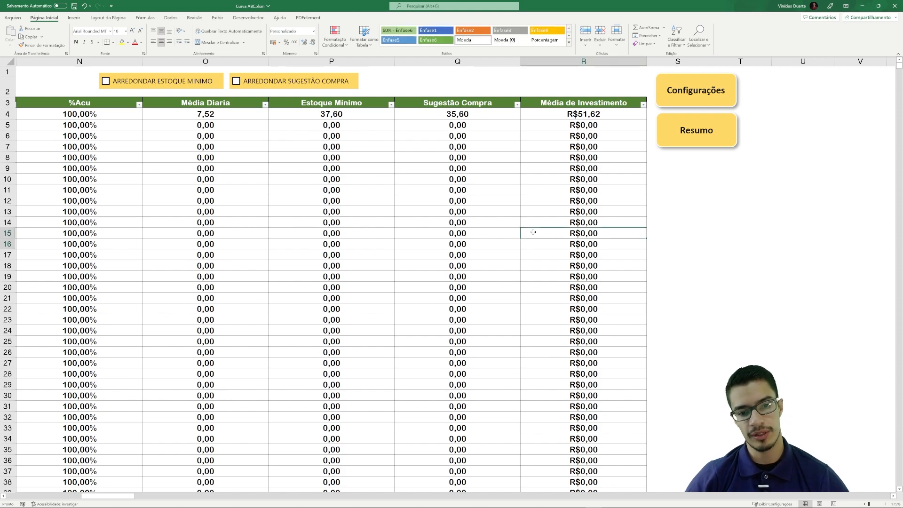
scroll(534, 232, down, 4)
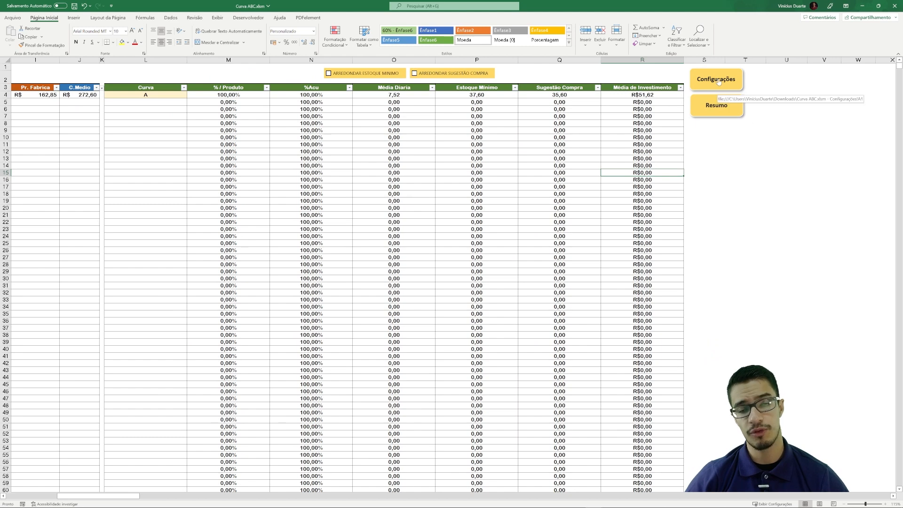
click(719, 82)
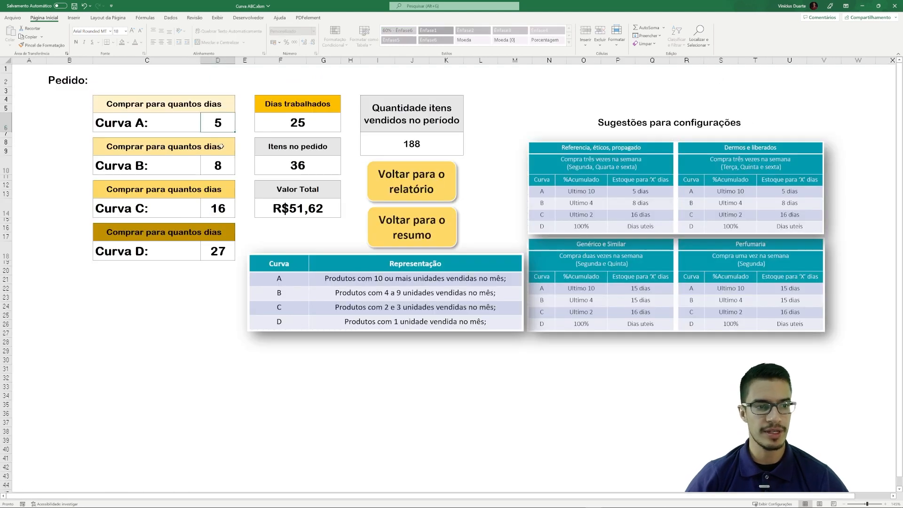
click(220, 160)
click(224, 118)
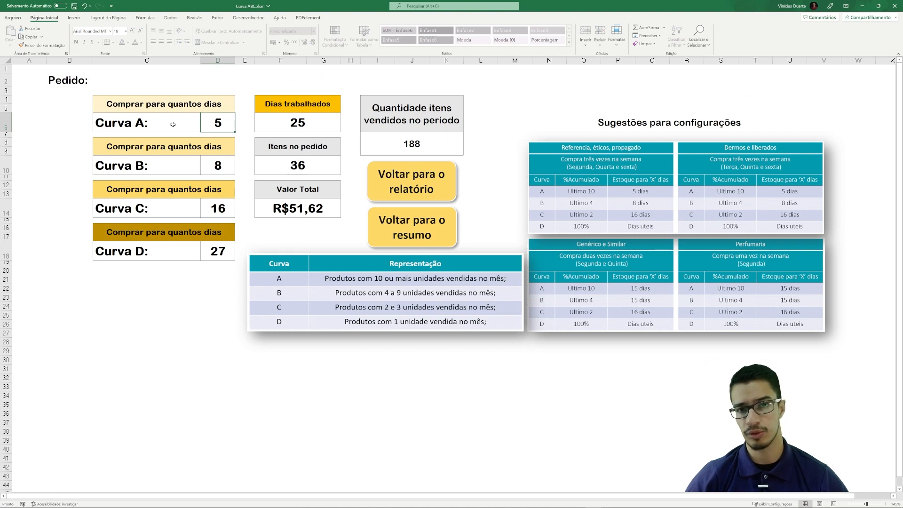
click(211, 166)
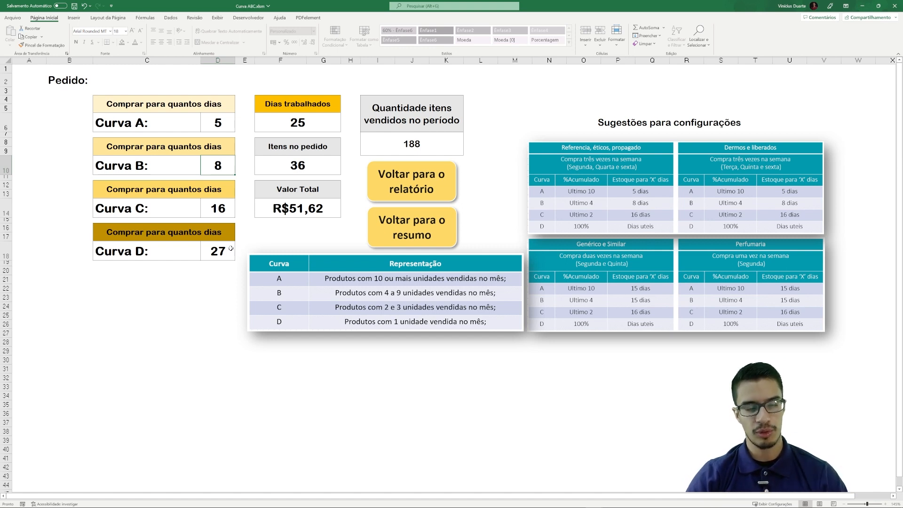
click(321, 125)
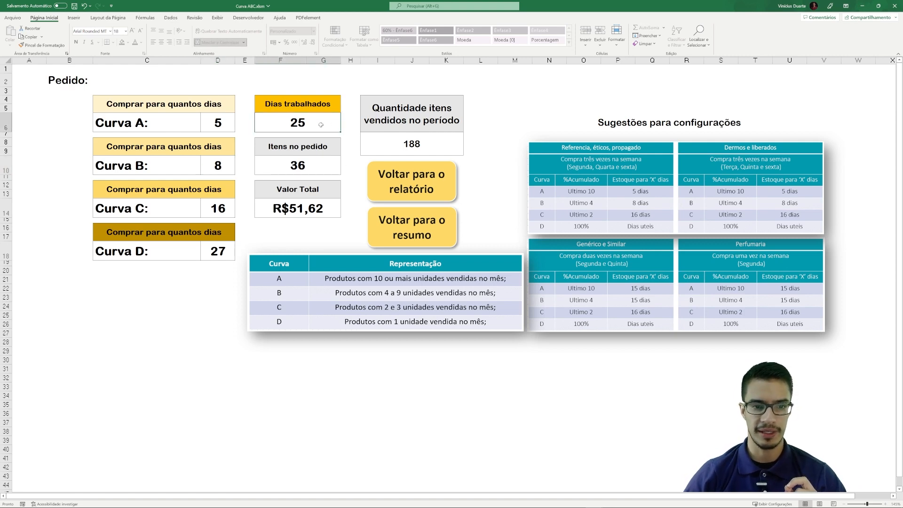
Return to the report and examine the first product's Curva and Qtde Vendida cells.
click(426, 191)
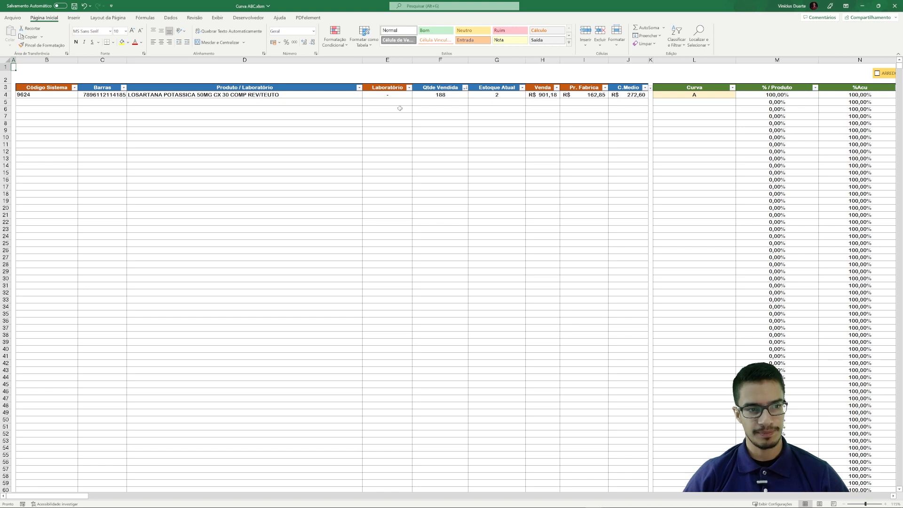
click(674, 95)
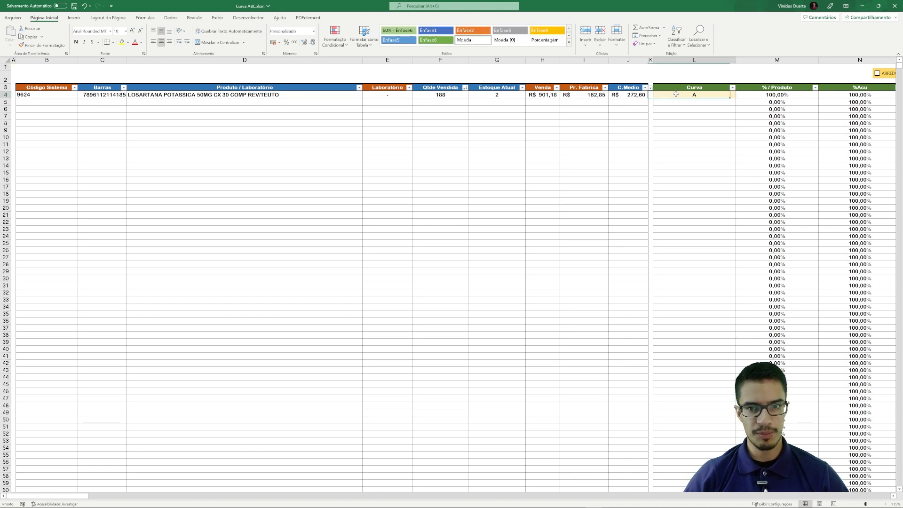
click(450, 96)
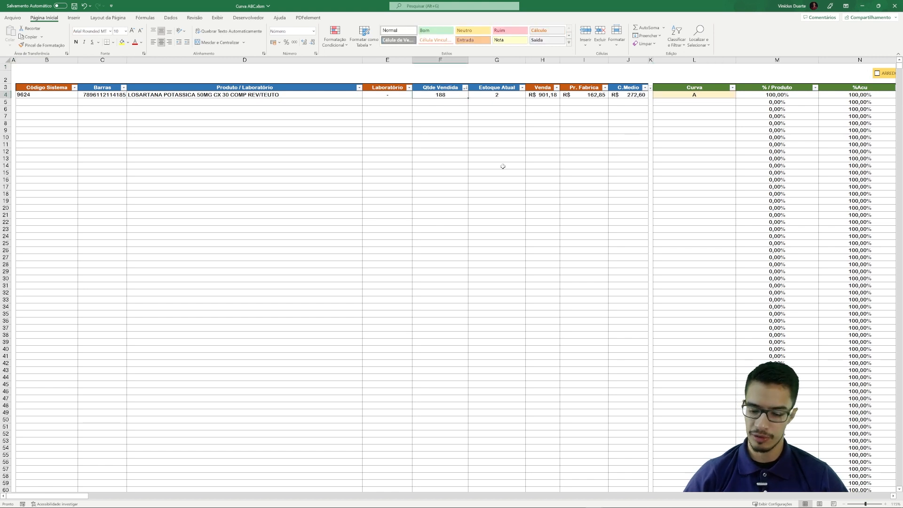
Set the first product's Qtde Vendida to 8 and check the Curva assigned to it.
text(8)
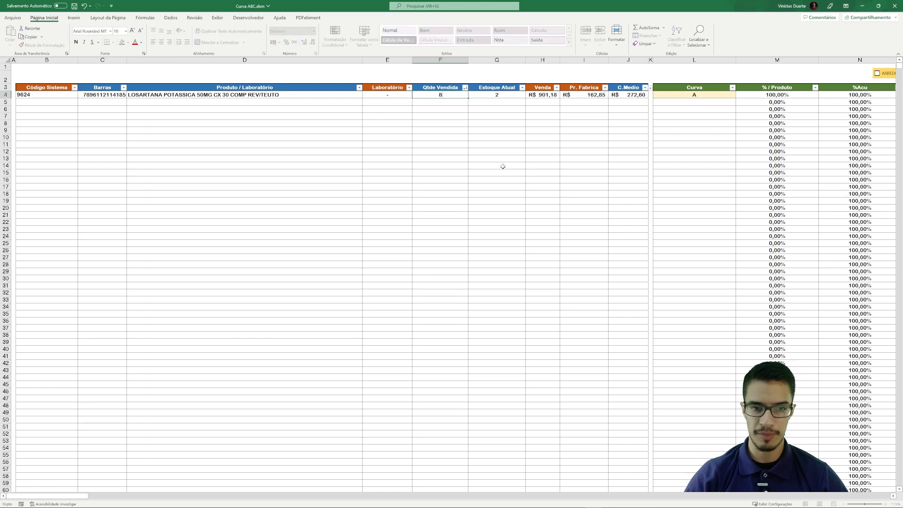
key(Return)
key(Up)
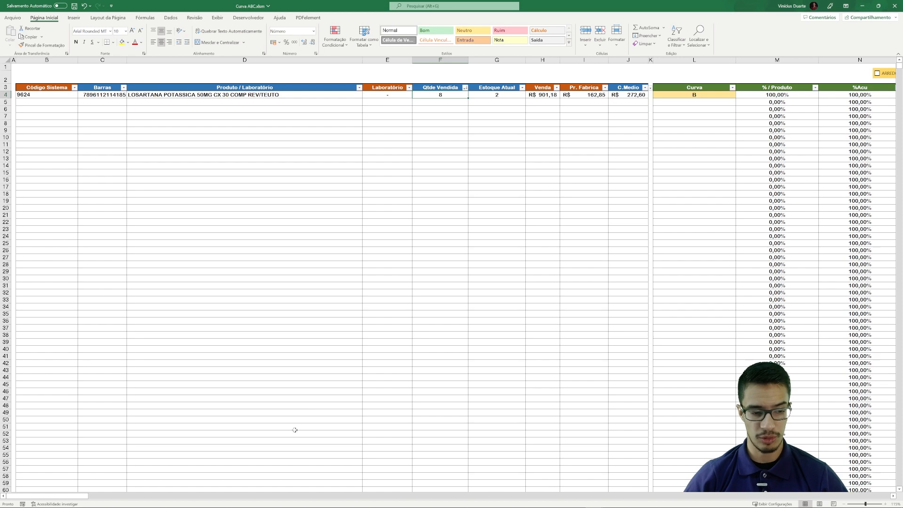
drag(84, 499, 130, 501)
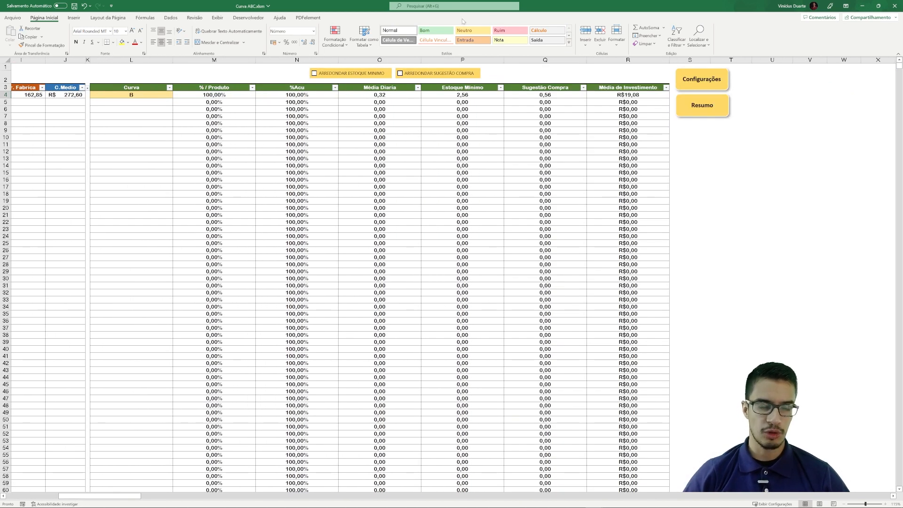
click(149, 93)
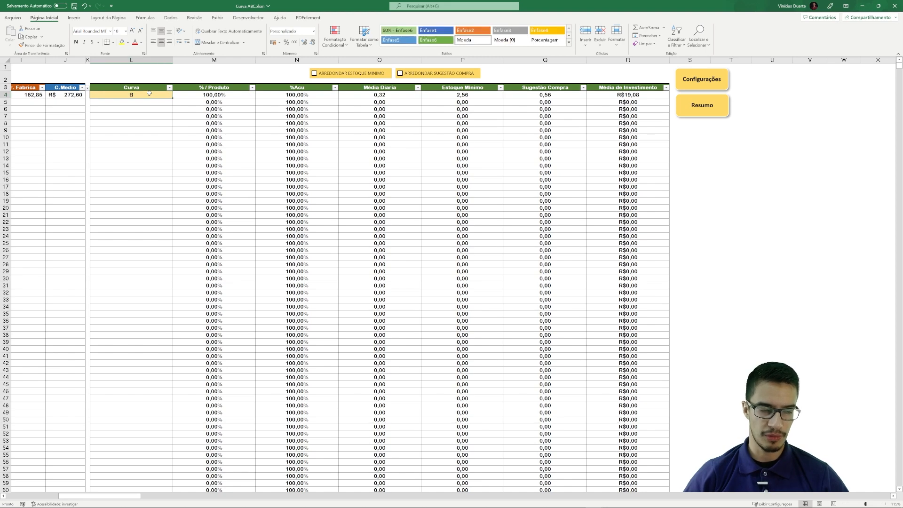
Launch the Windows Calculator and divide the 8 units sold by the 25 Dias trabalhados.
key(super+r)
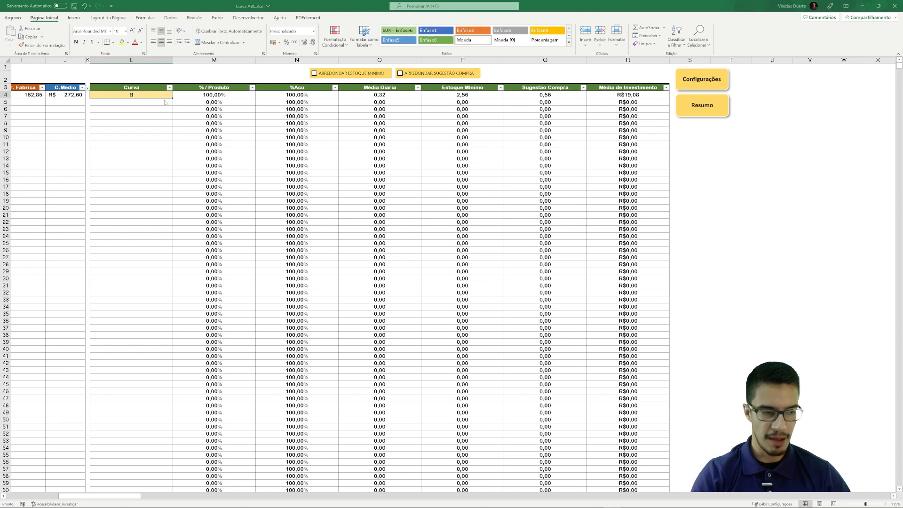
key(Return)
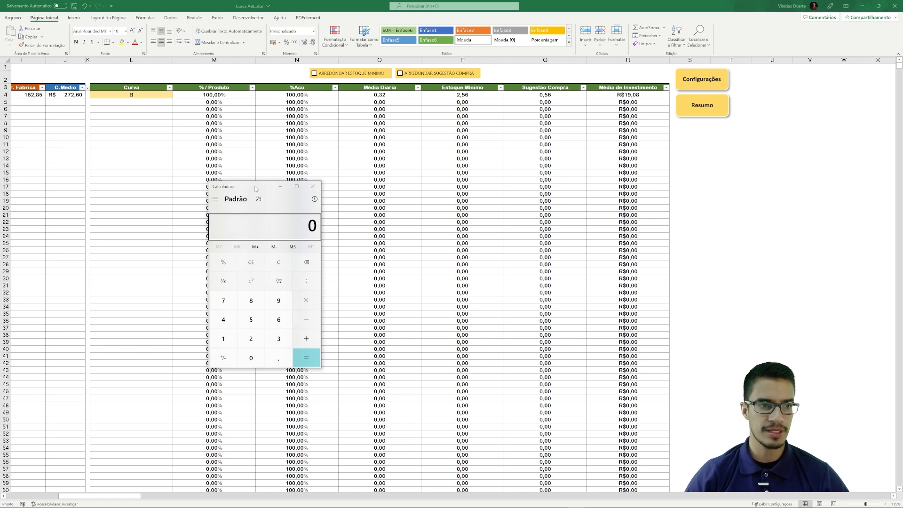
drag(265, 187, 278, 184)
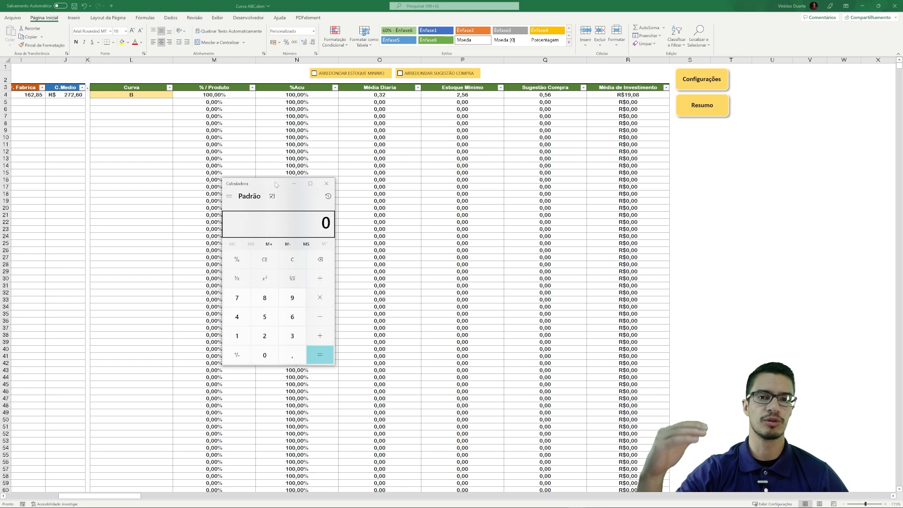
drag(276, 184, 388, 177)
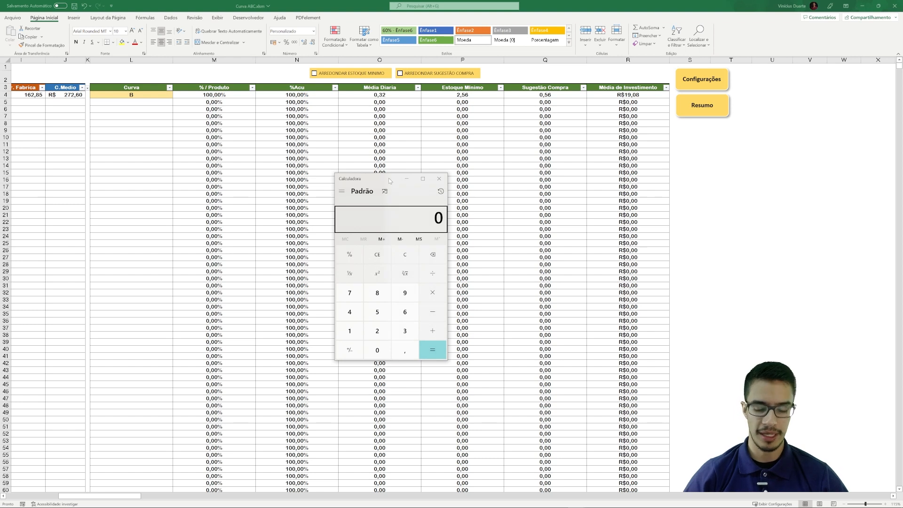
text(8/25)
key(Return)
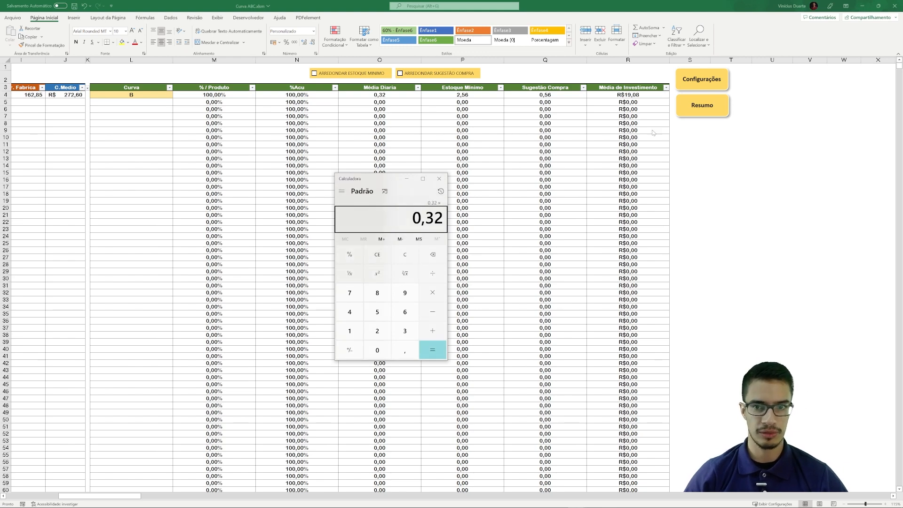
Open Configurações, check the Dias trabalhados and the Curva B purchase days, and return to the report.
click(706, 81)
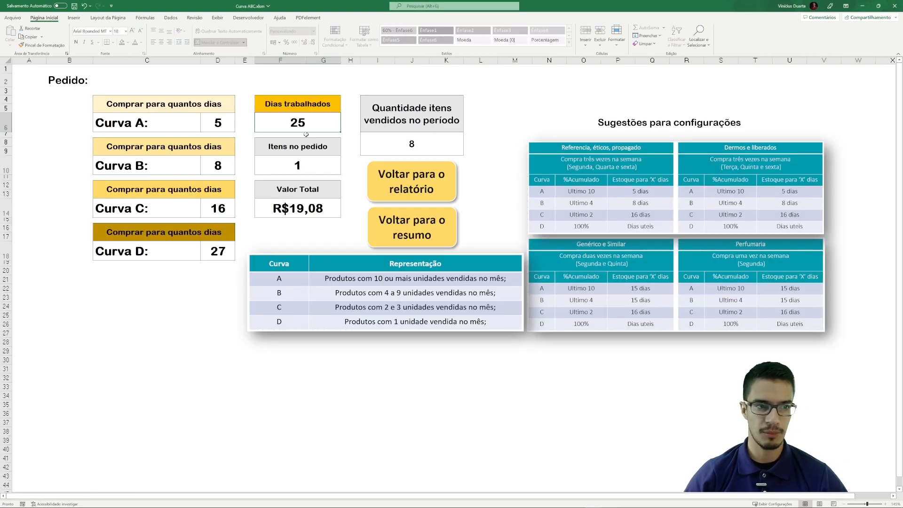
click(214, 169)
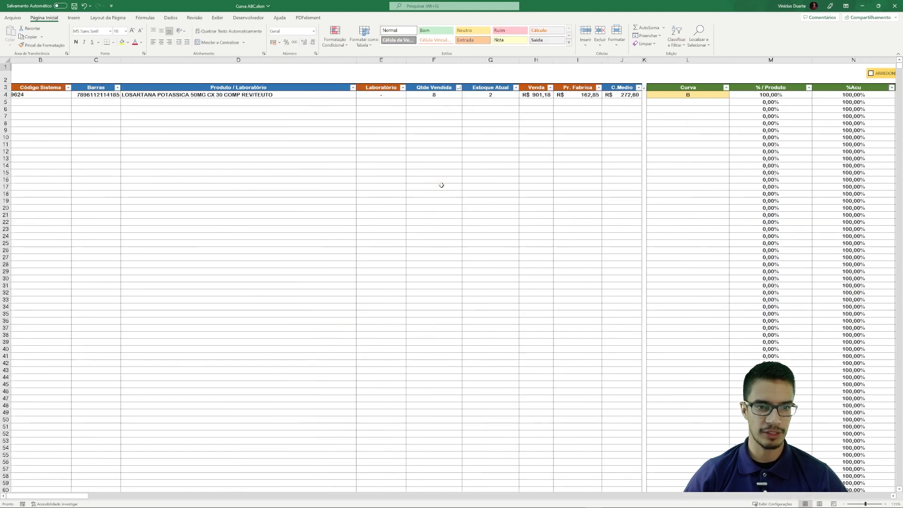
click(441, 186)
Multiply the calculator's daily average by the 8 purchase days of Curva B and compare it with the Estoque Minimo.
drag(79, 495, 122, 496)
key(alt+Tab)
drag(373, 181, 430, 187)
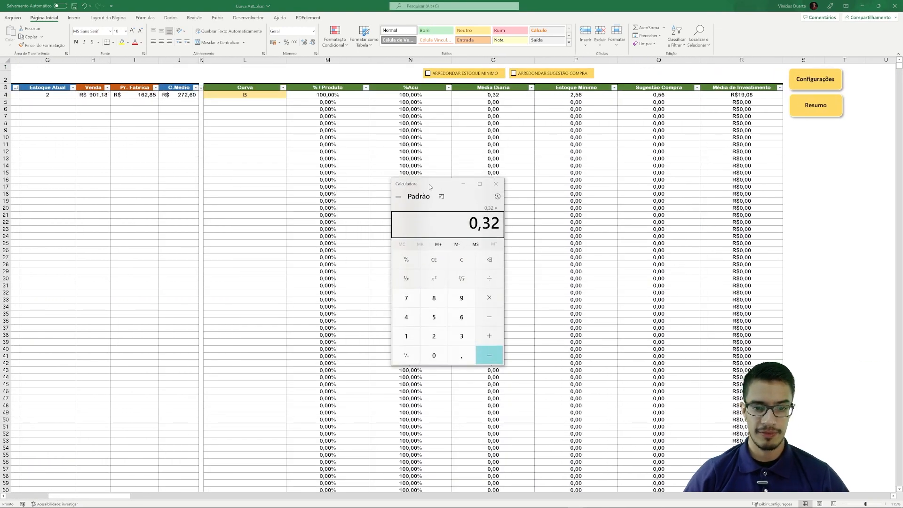
text(8)
key(Return)
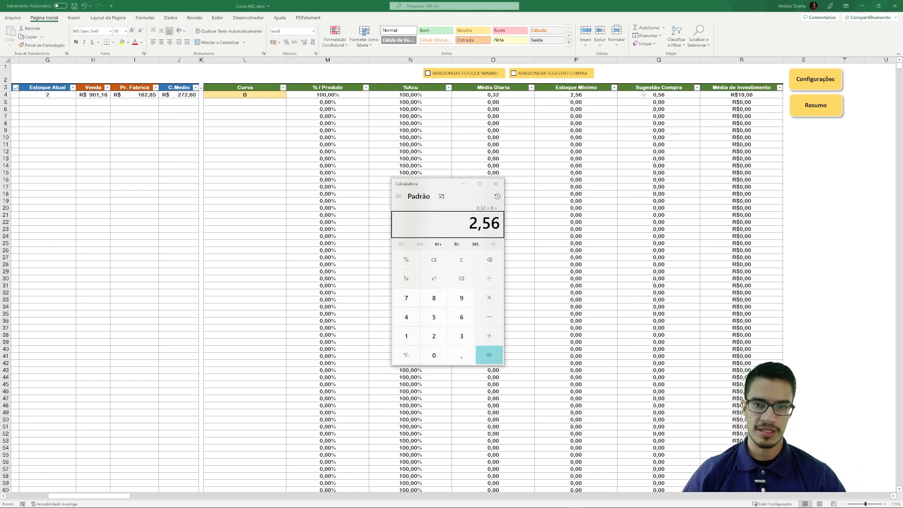
drag(429, 186, 446, 183)
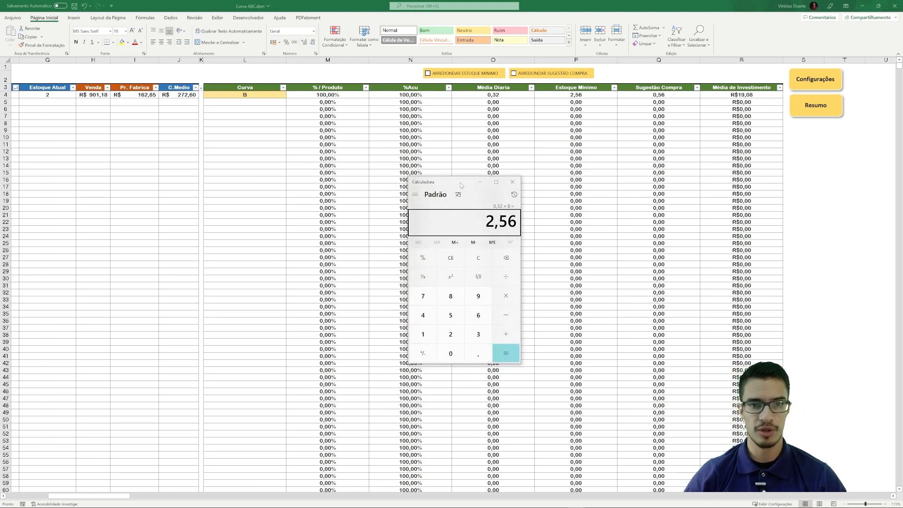
Set the first product's Estoque Atual to 5.
click(56, 99)
click(53, 96)
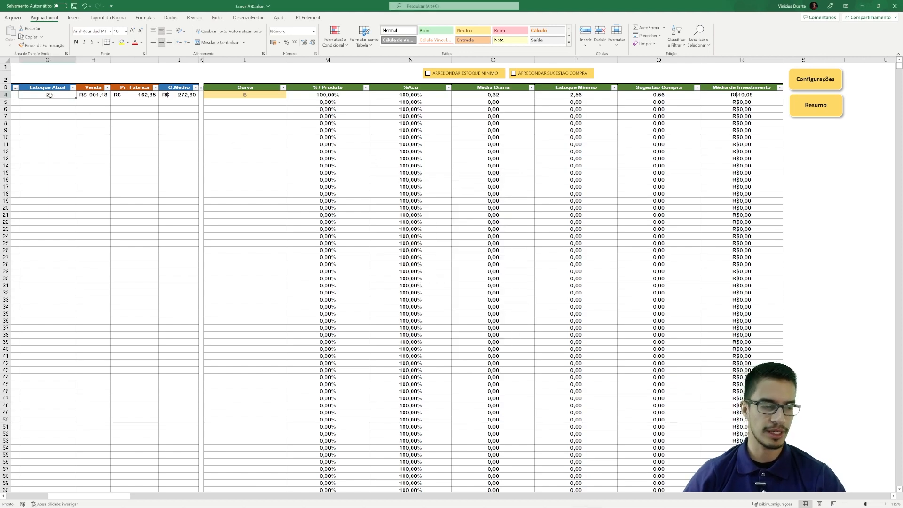
ctrl+scroll(64, 106, up, 4)
scroll(84, 114, up, 1)
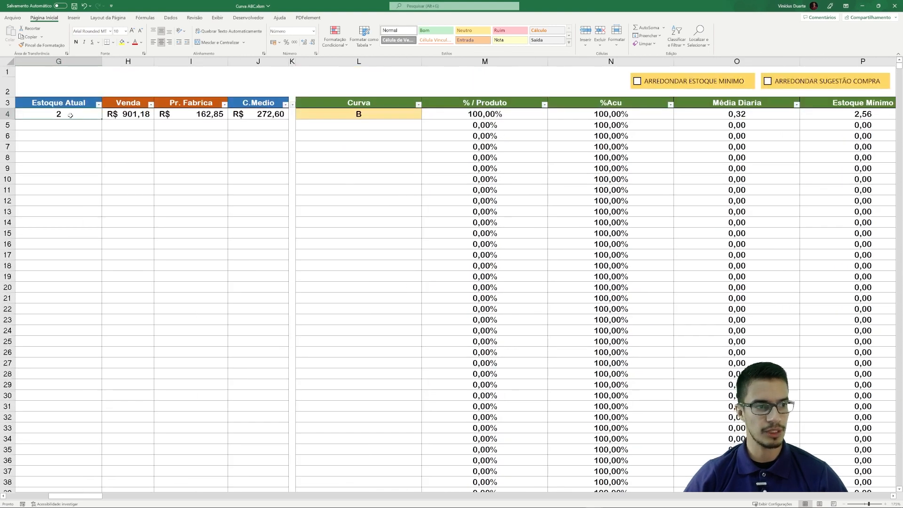
text(5)
key(Return)
Examine how the raised stock affects the first product's Sugestão Compra and Média de Investimento.
click(439, 226)
ctrl+scroll(439, 225, down, 3)
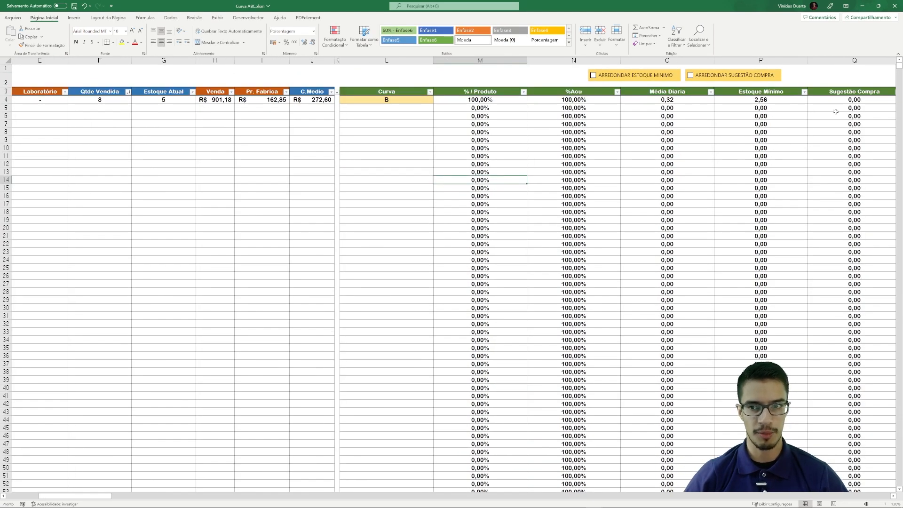
click(844, 101)
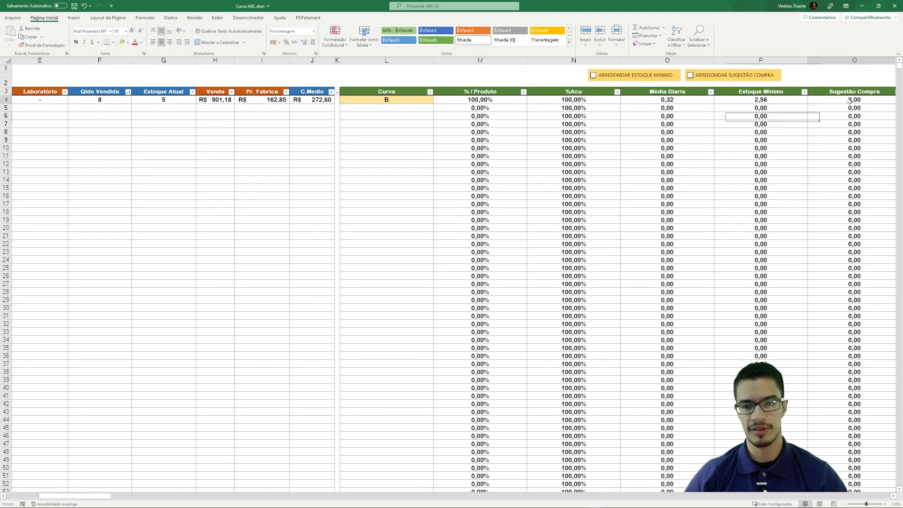
key(Right)
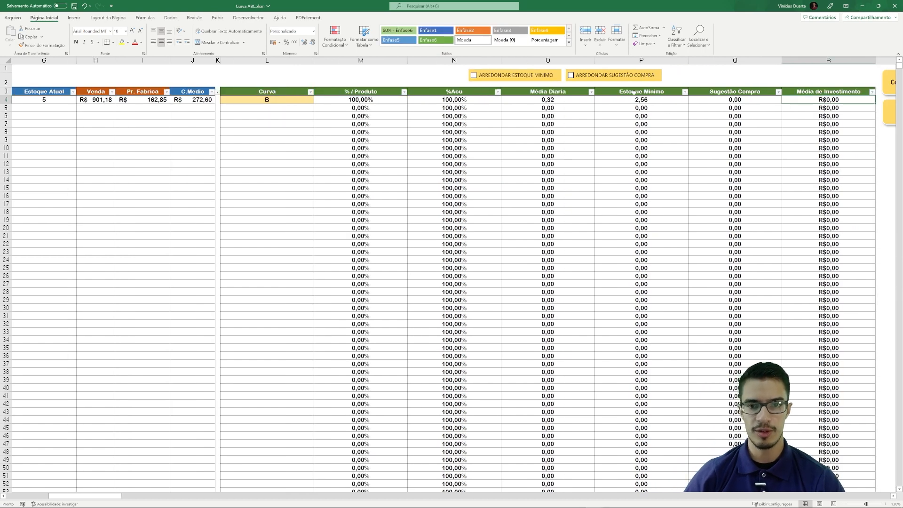
Set the first product's Estoque Atual to 2 and review its Sugestão Compra and Média de Investimento.
click(647, 101)
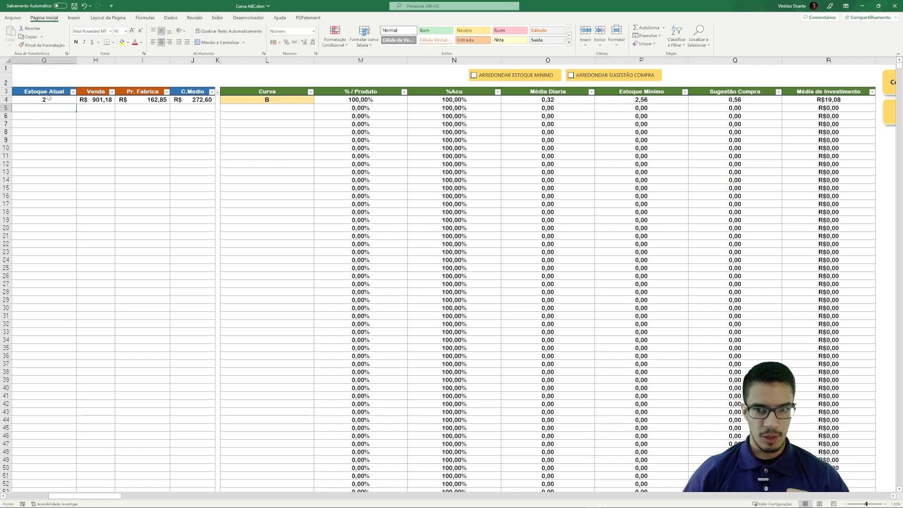
click(712, 99)
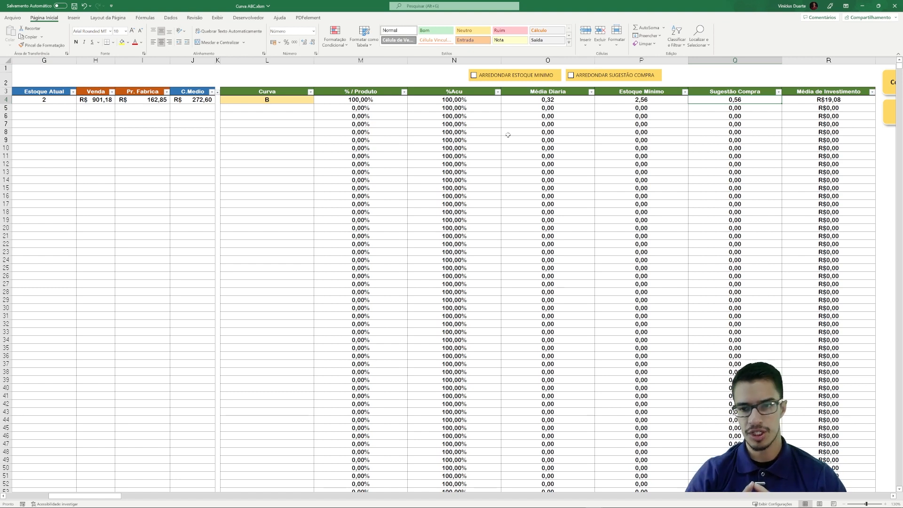
click(818, 100)
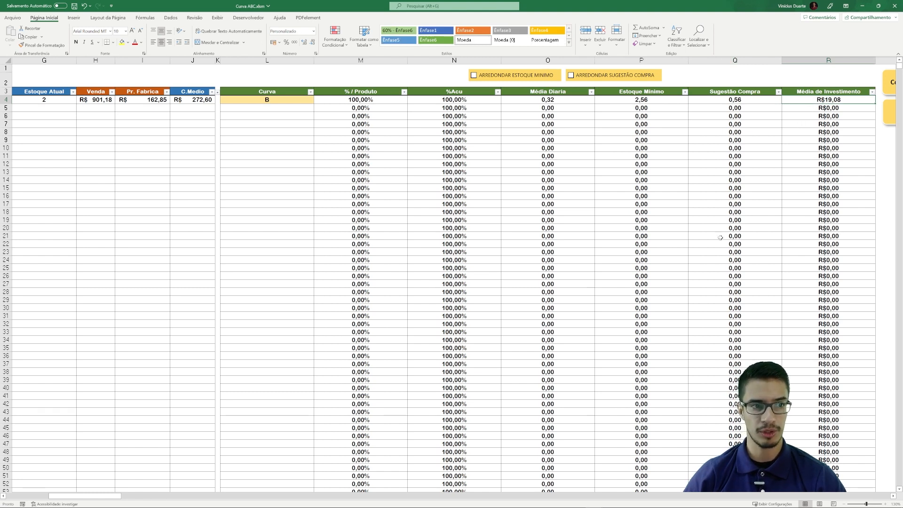
Examine the first product's C.Medio, Qtde Vendida and Estoque Atual cells alongside its calculated columns.
click(199, 100)
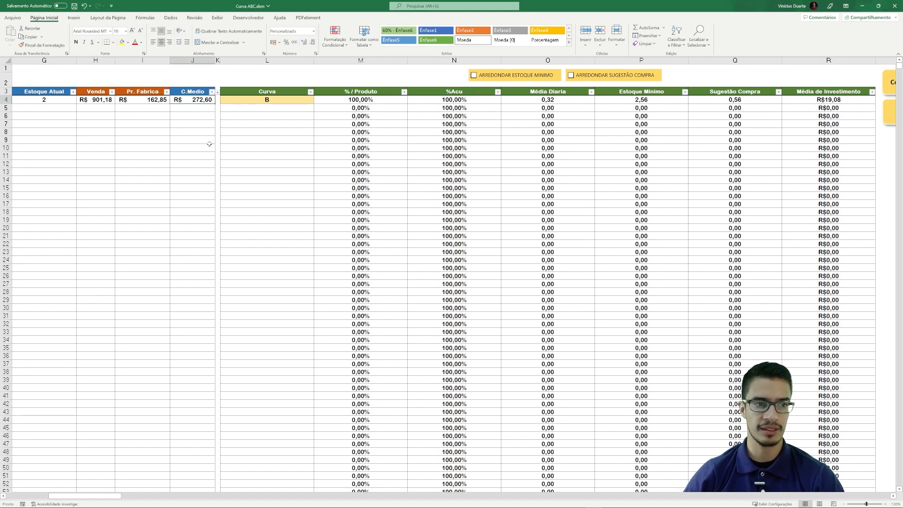
key(Left)
key(Left)
key(Left)
key(Left)
key(Left)
click(99, 102)
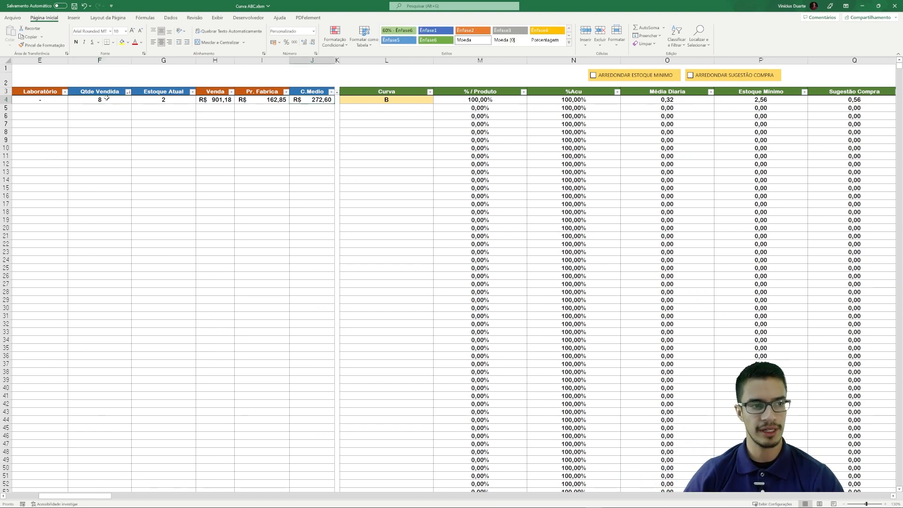
drag(106, 97, 164, 98)
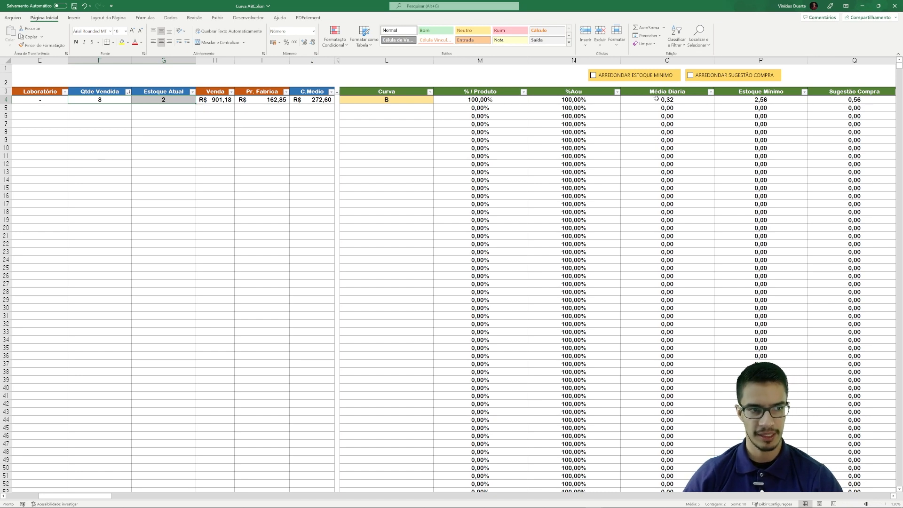
click(561, 159)
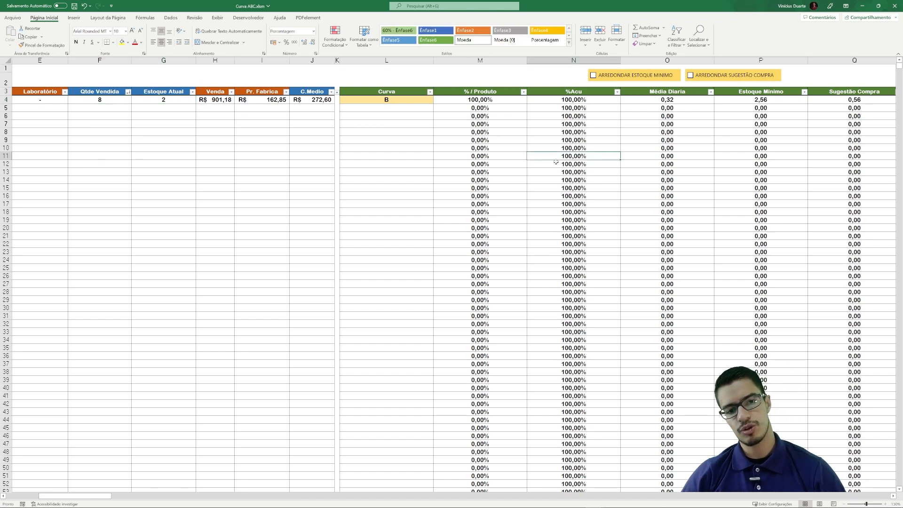
Open Configurações, examine the Curva C purchase days and its Representação row, and return to the report.
scroll(549, 165, down, 2)
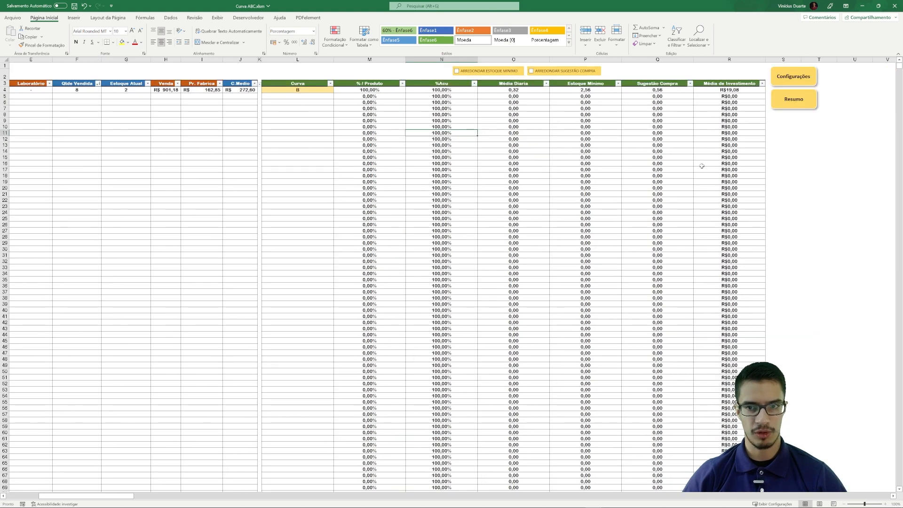
click(791, 77)
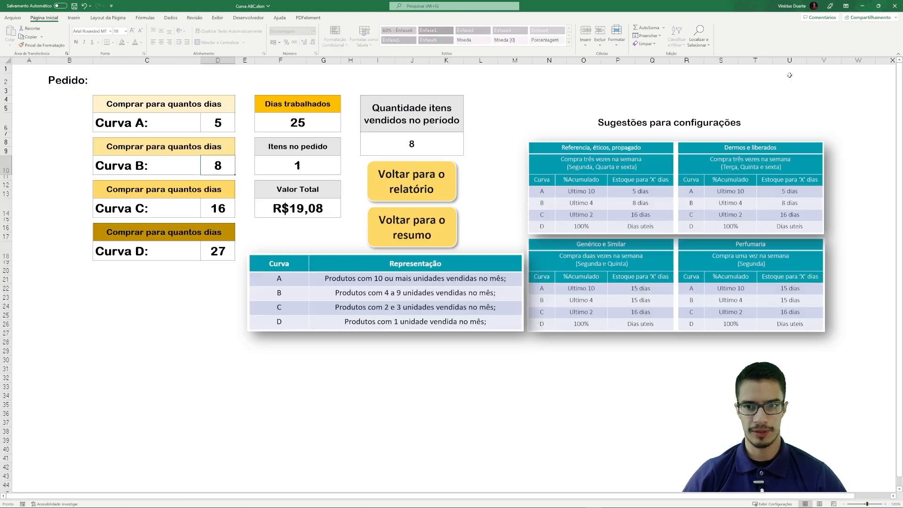
click(224, 210)
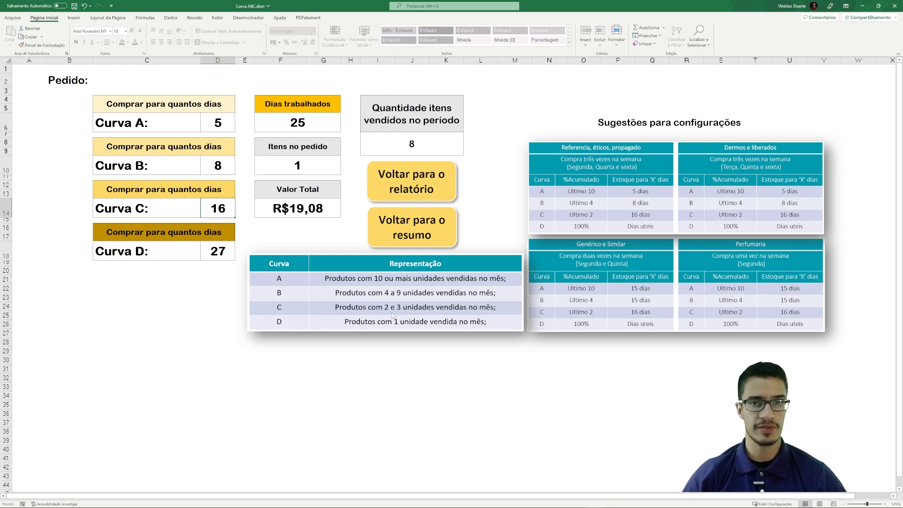
key(alt+Tab)
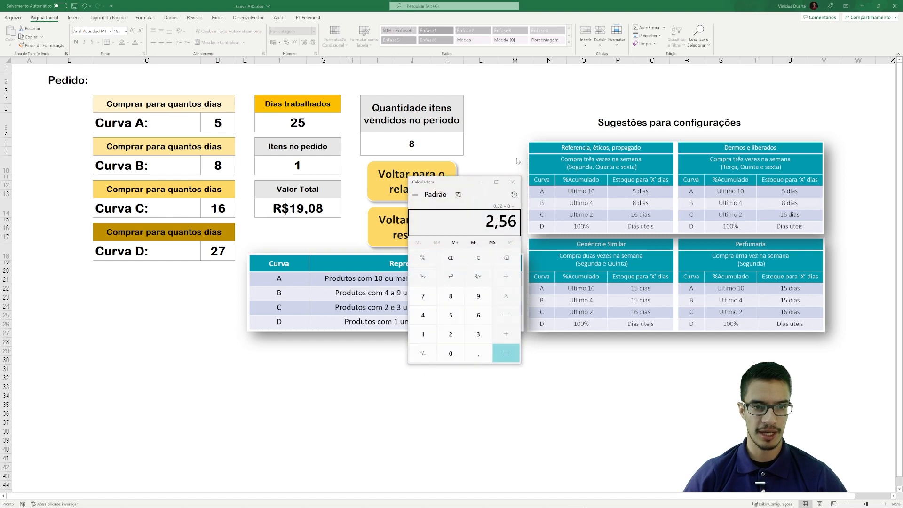
key(alt+Tab)
click(420, 184)
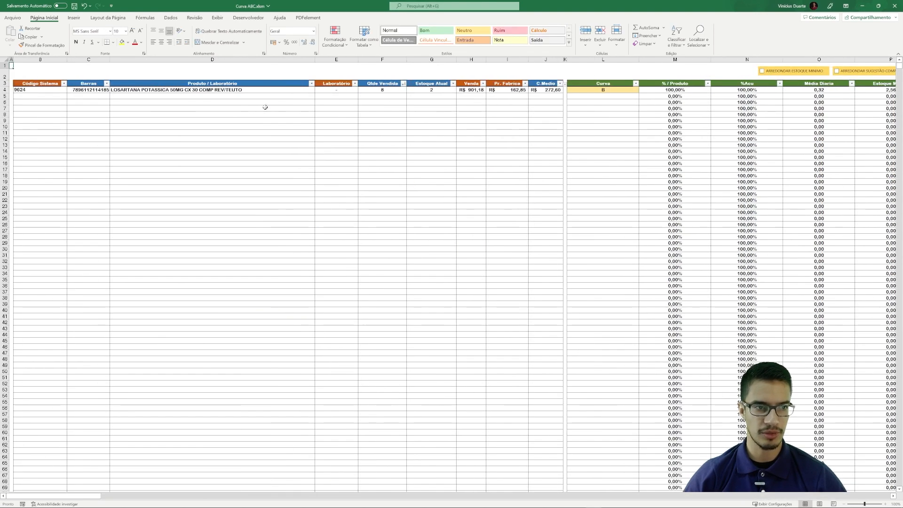
Set the first product's Qtde Vendida to 2 and check the Curva assigned to it.
click(377, 90)
text(2)
key(Return)
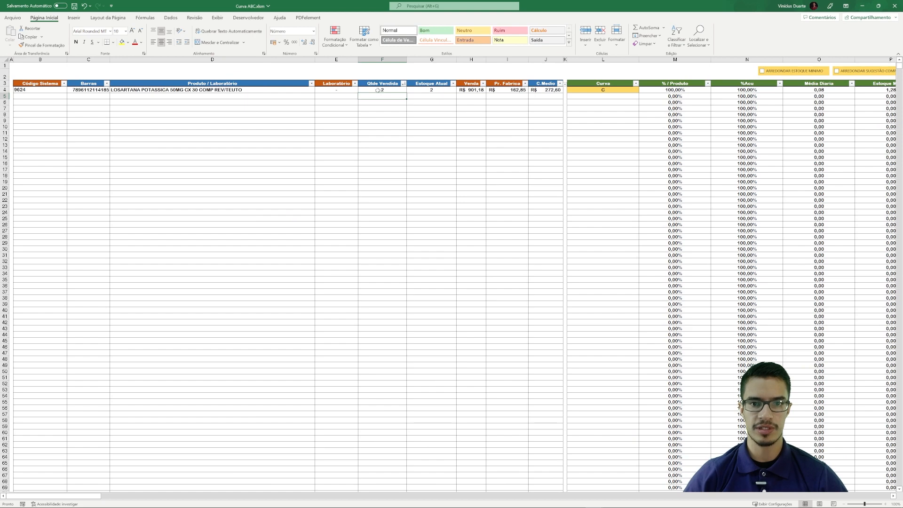
click(624, 89)
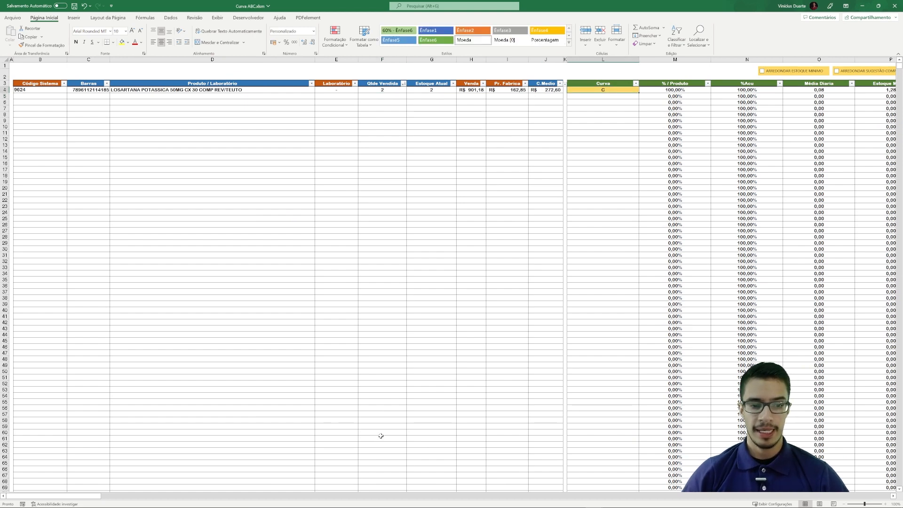
Check the first product's recalculated Média Diaria and Estoque Minimo, and open Configurações to compare the Curva C purchase days.
drag(89, 495, 154, 488)
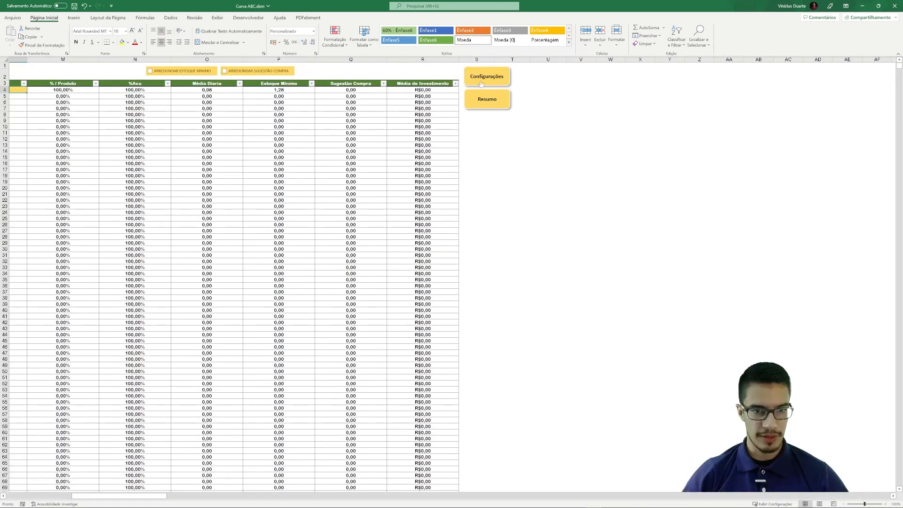
click(480, 84)
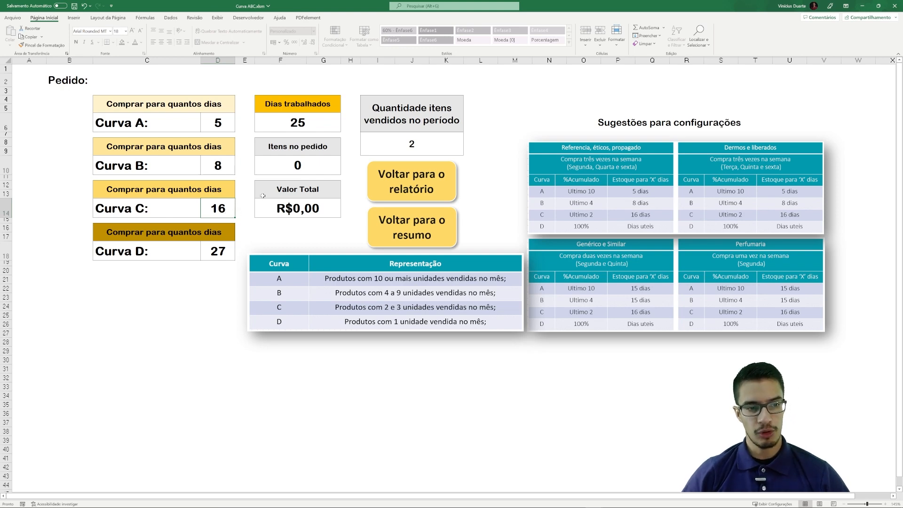
Return to the report and examine the first product's Qtde Vendida and Estoque Minimo cells.
key(alt+Tab)
key(alt+Tab)
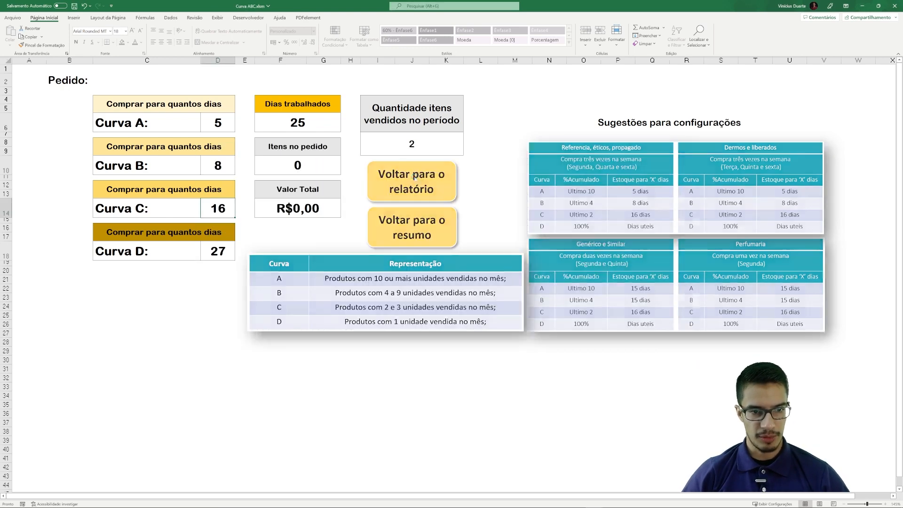
click(422, 188)
click(381, 90)
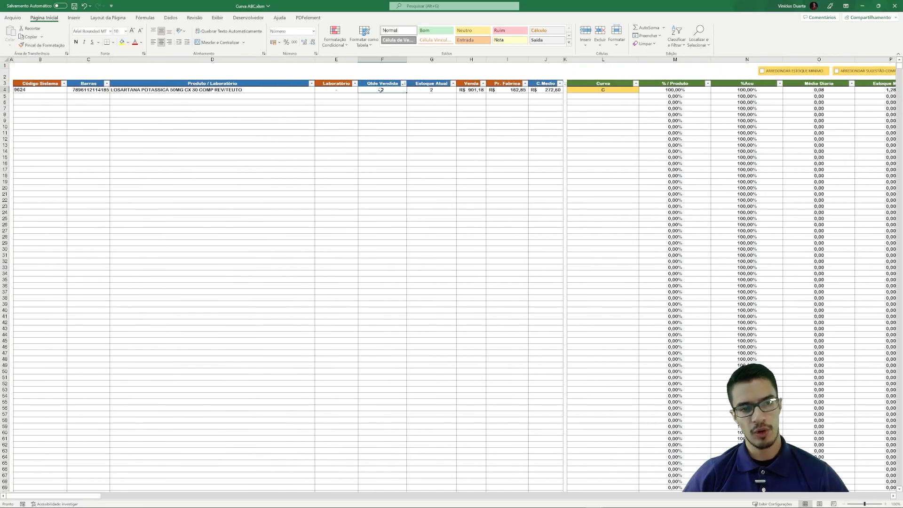
drag(73, 496, 111, 498)
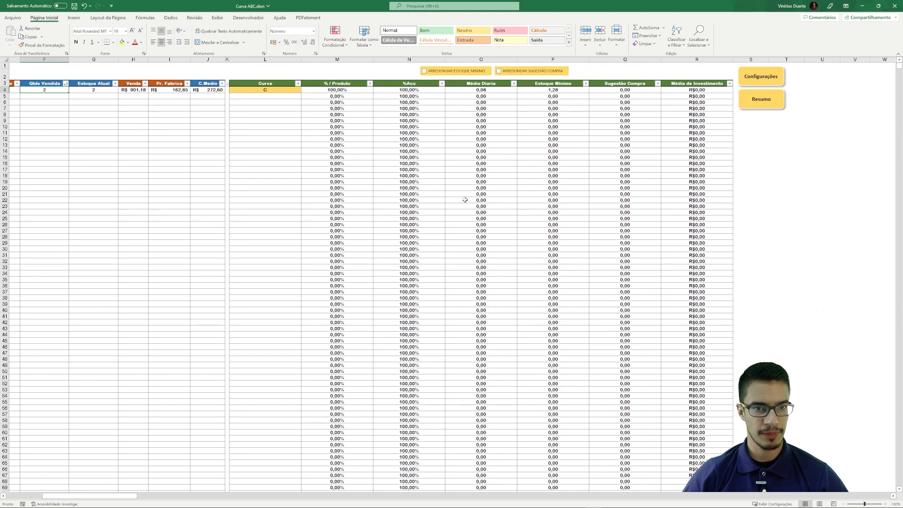
click(546, 90)
ctrl+scroll(642, 161, up, 3)
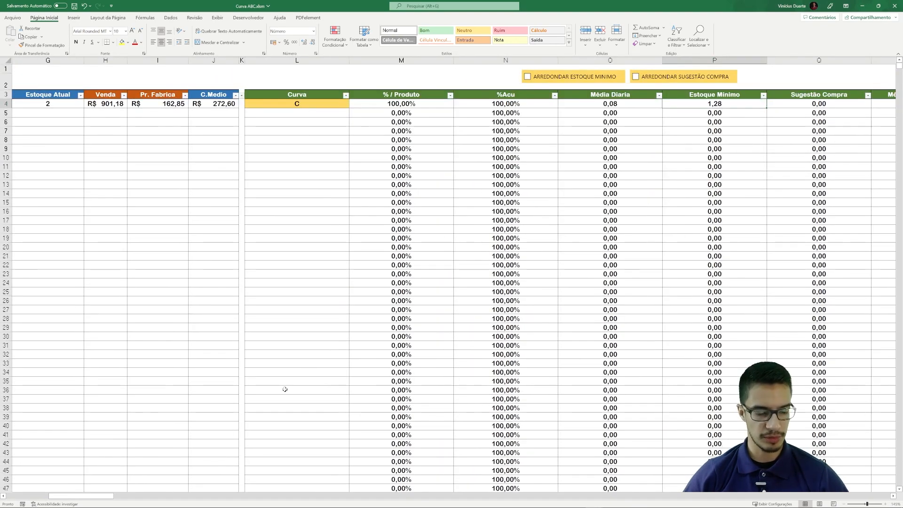
Switch to Calculadora, divide 2 by 25 and multiply the result by 16, and close the calculator.
key(alt+Tab)
drag(449, 182, 488, 194)
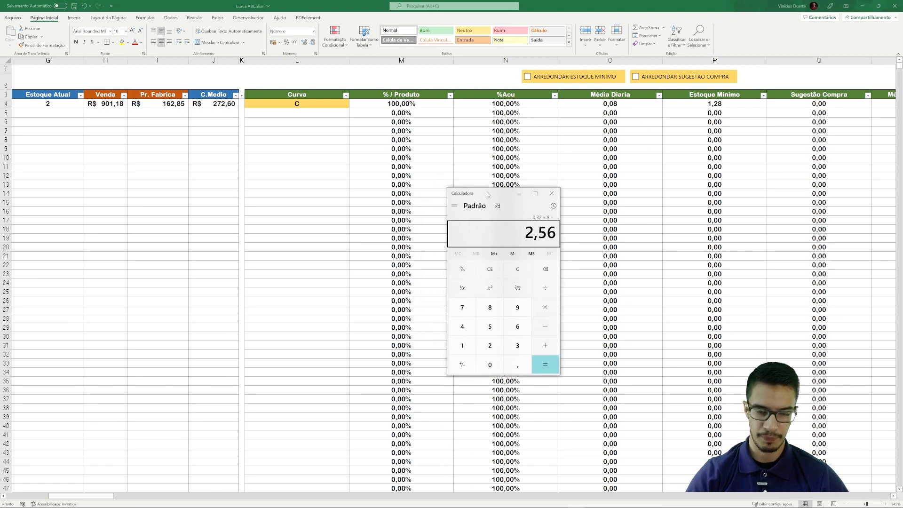
key(Delete)
text(2 ÷ 25)
key(Return)
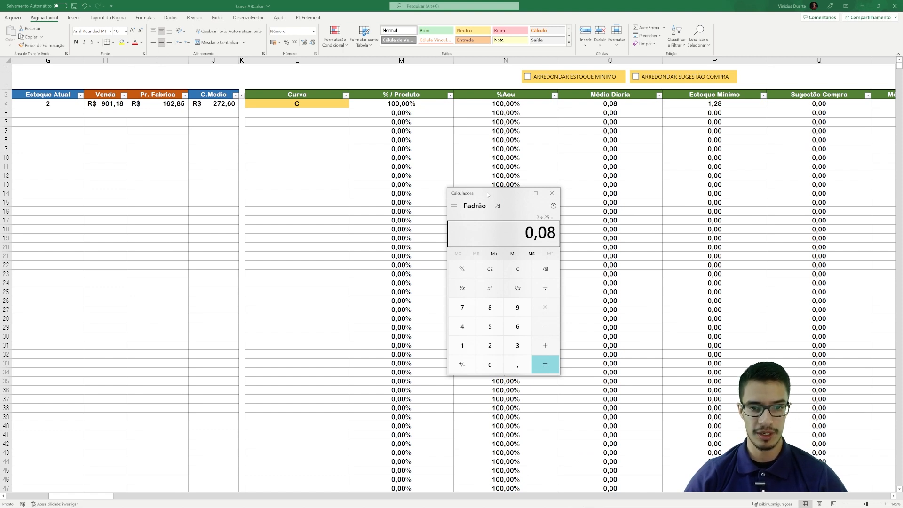
key(asterisk)
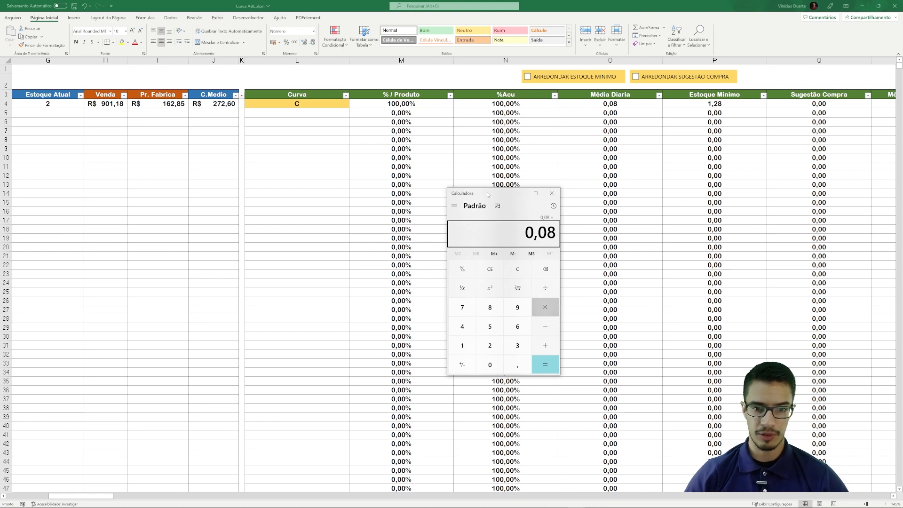
text(16)
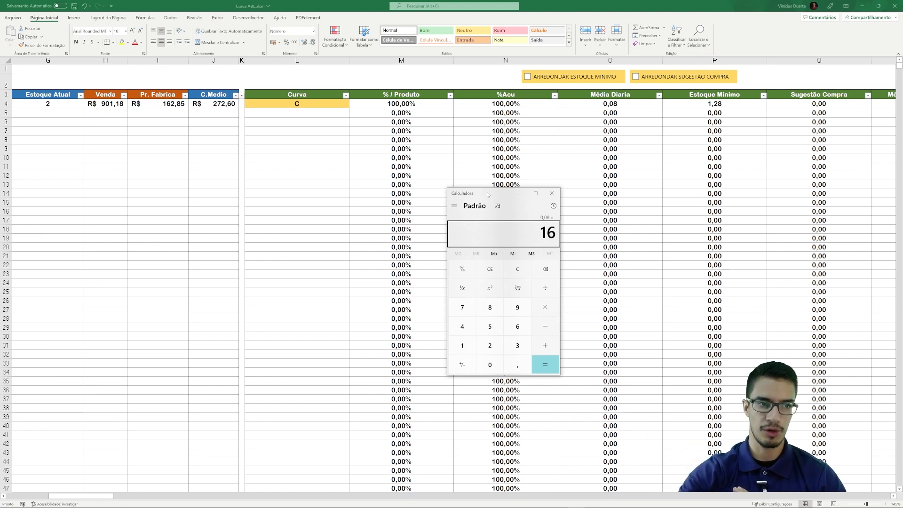
key(Return)
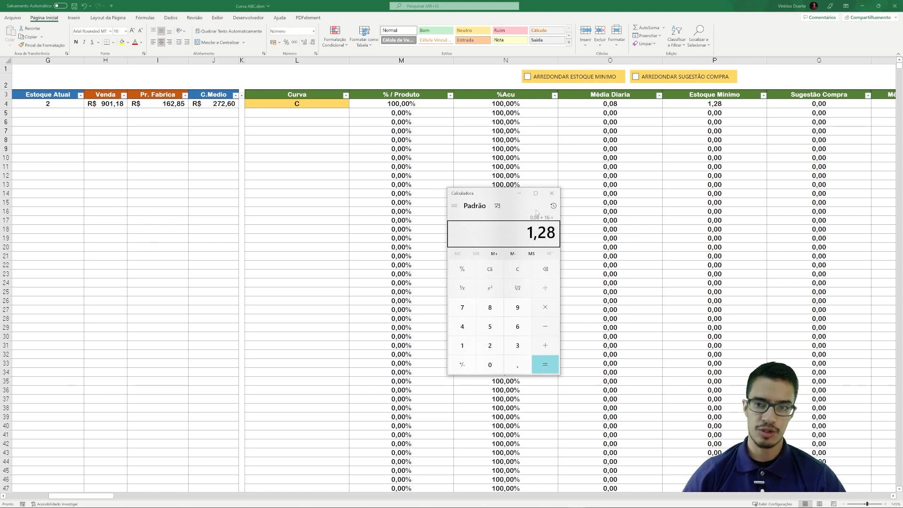
click(552, 193)
Compare the first product's Estoque Atual with its Estoque Minimo, Sugestão Compra and Média de Investimento.
click(821, 107)
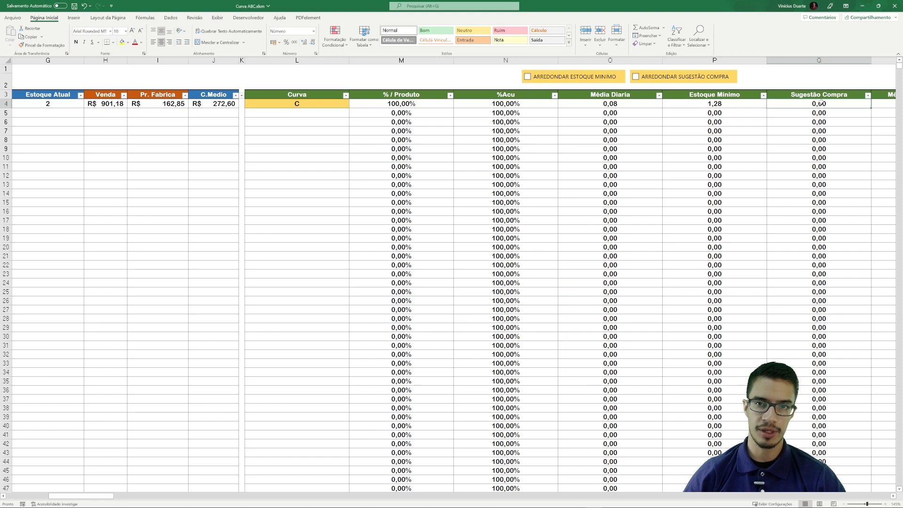
click(59, 103)
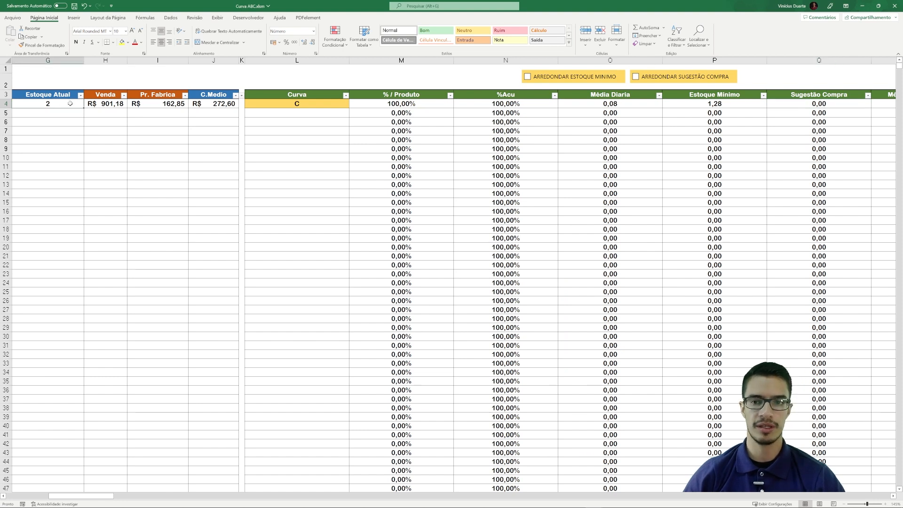
click(707, 103)
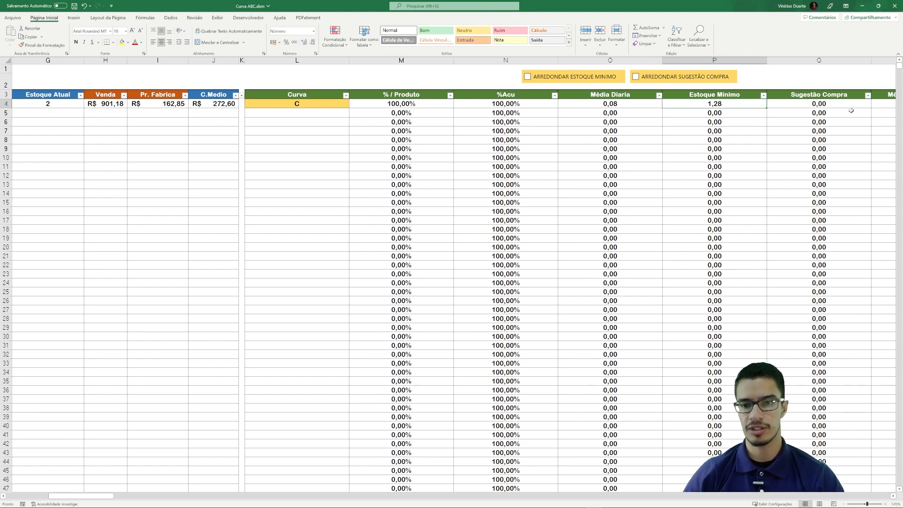
key(Right)
key(Right)
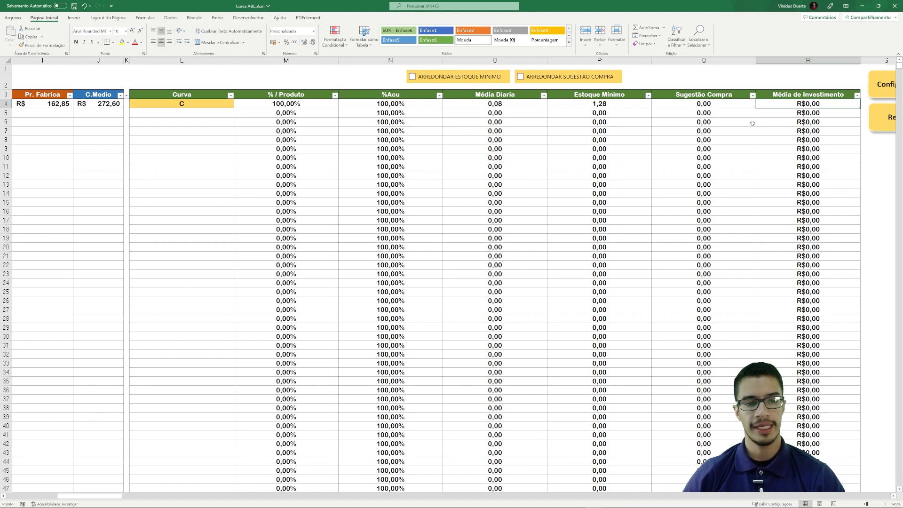
click(681, 142)
scroll(621, 161, down, 2)
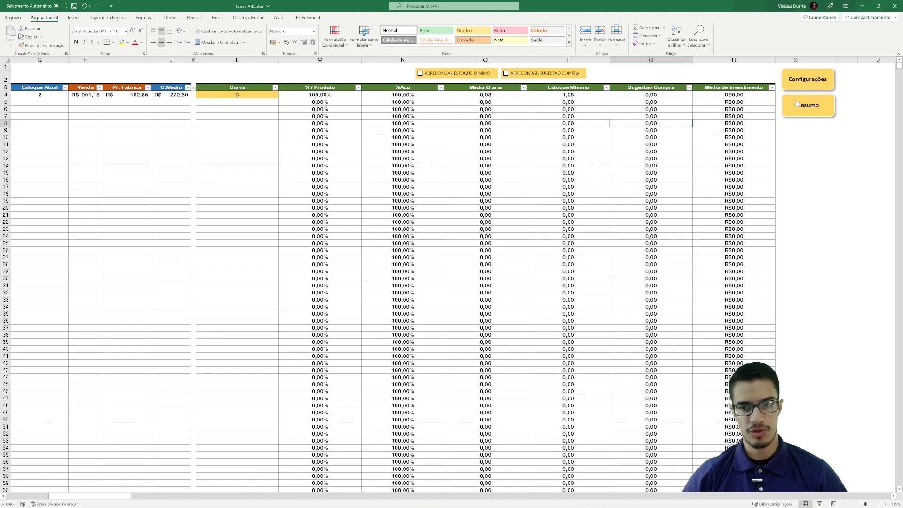
Check the Curva D settings in Configurações, and set the first product's Qtde Vendida to 1 in the report.
click(808, 85)
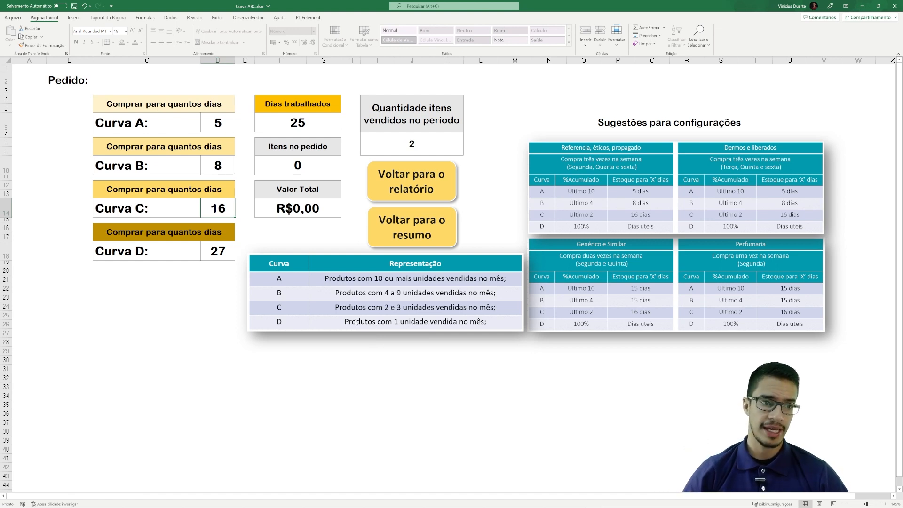
click(212, 250)
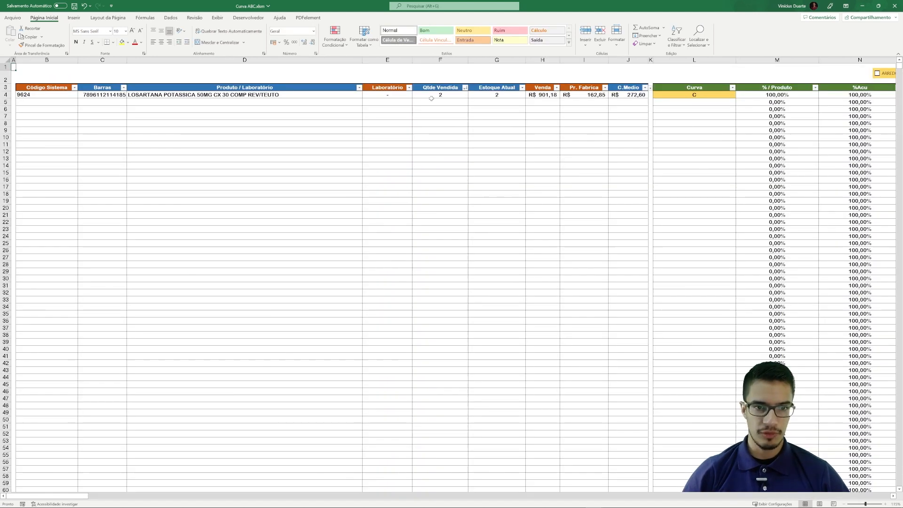
click(433, 96)
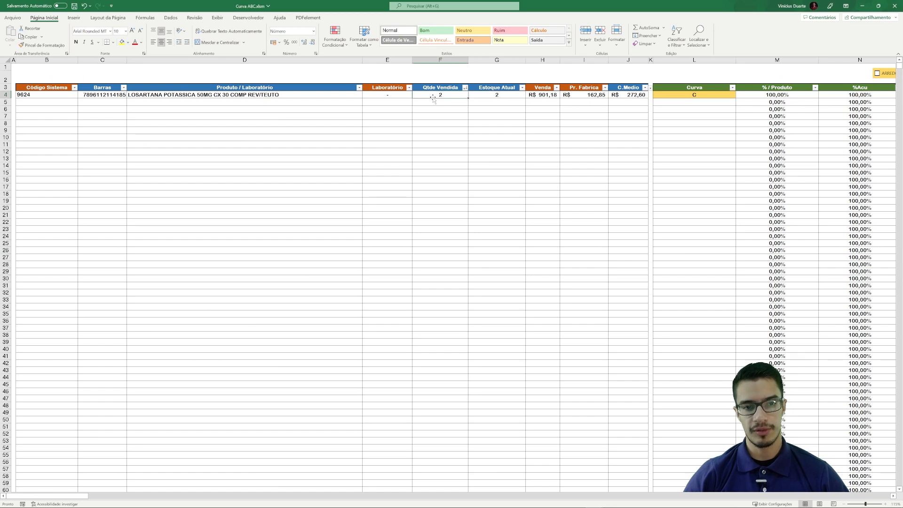
text(1)
key(Return)
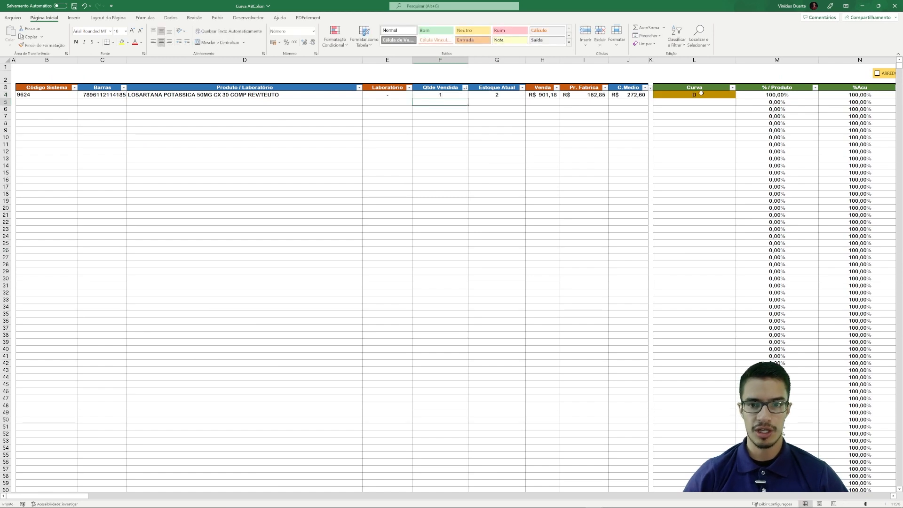
click(701, 94)
drag(80, 498, 120, 489)
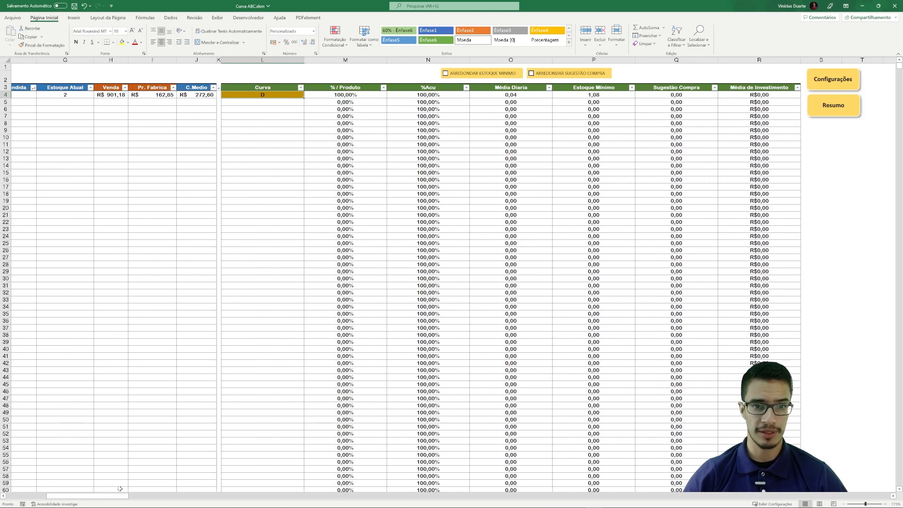
Switch to Calculadora, divide 1 by 25 and multiply the result by 27, and minimize the calculator.
key(alt+Tab)
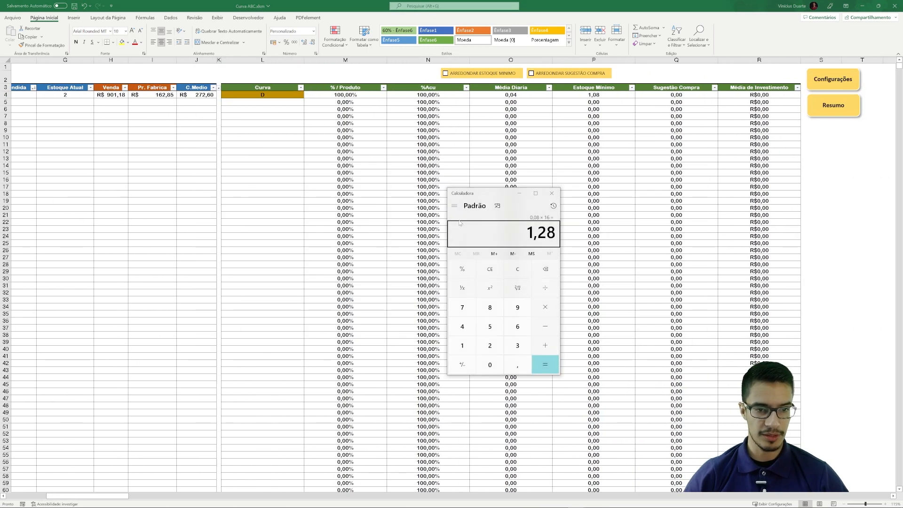
key(Delete)
text(1)
key(slash)
text(25)
key(Return)
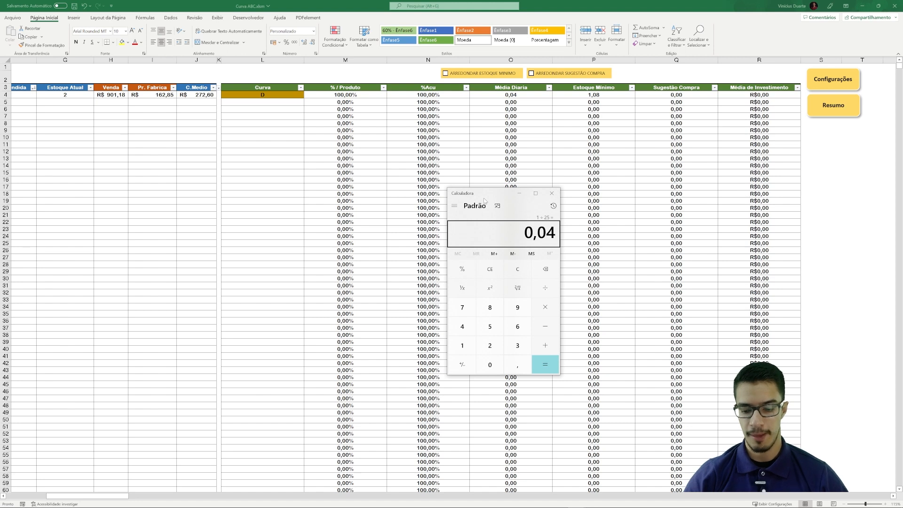
key(asterisk)
text(27)
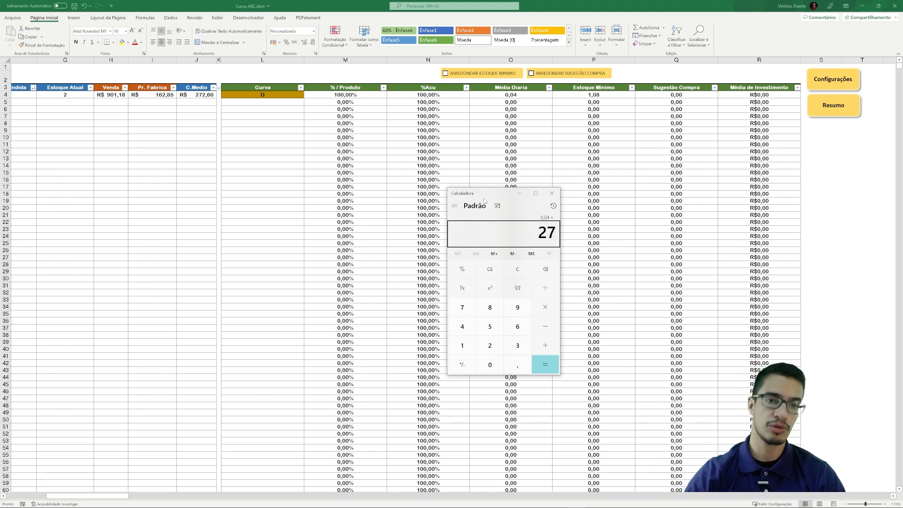
key(Return)
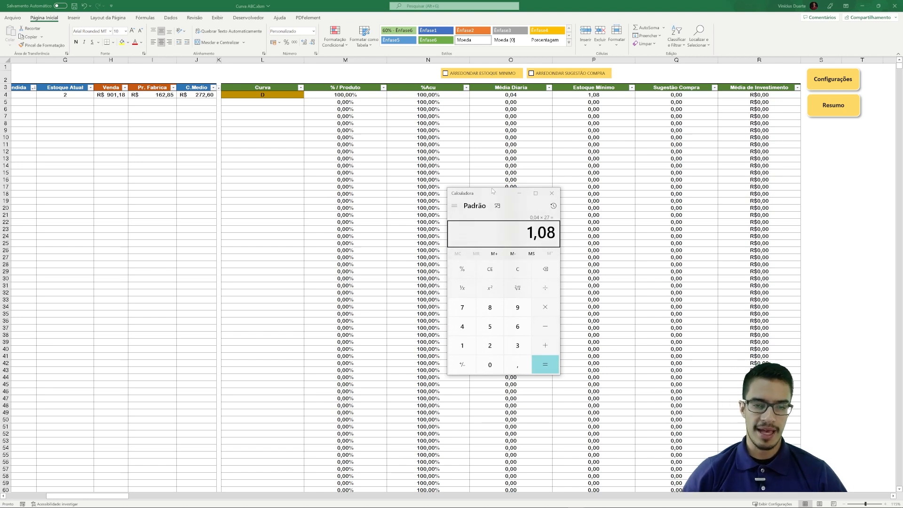
drag(518, 189, 424, 214)
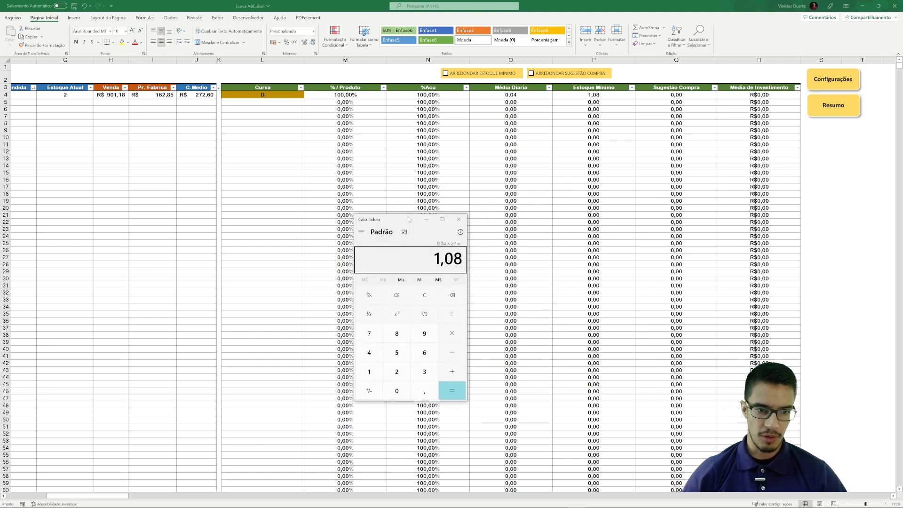
click(426, 219)
Clear the first product's data from Código Sistema through C.Medio in the report.
click(204, 89)
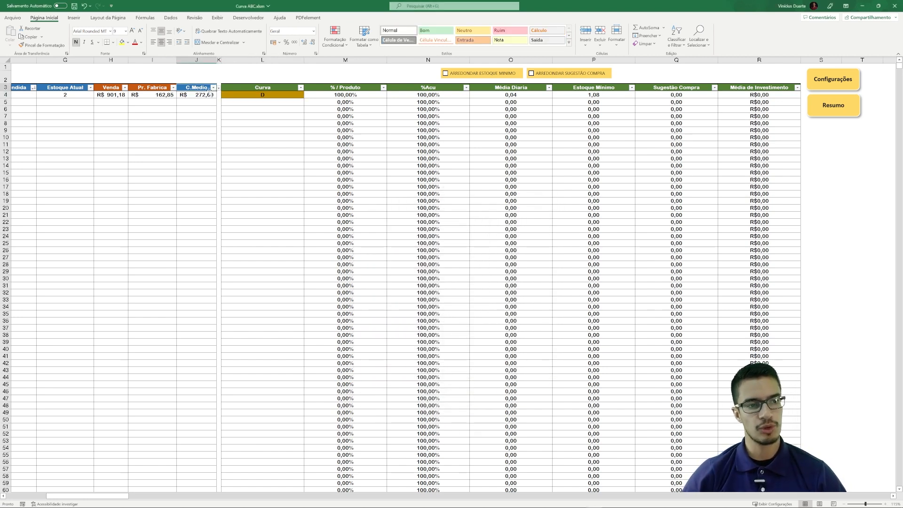
click(201, 95)
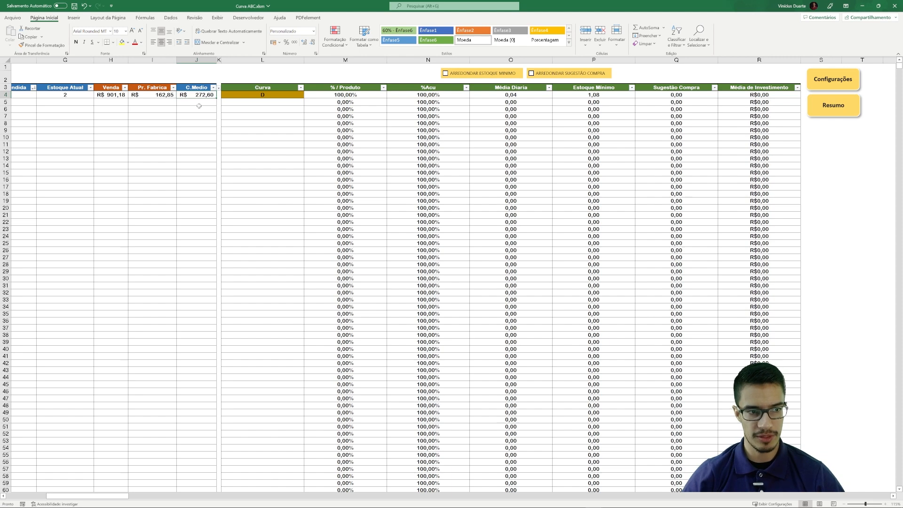
key(ctrl+shift+Left)
key(Delete)
click(783, 111)
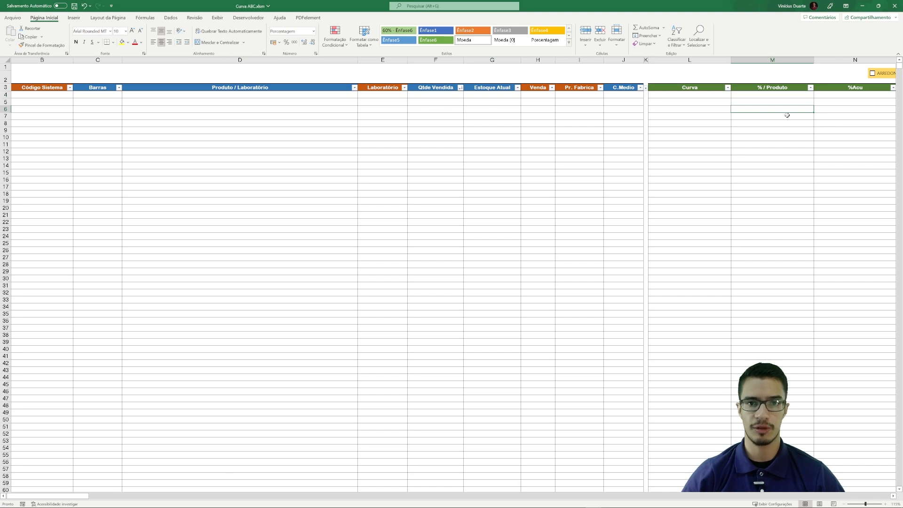
Switch to Pastaa.xlsx and copy all product rows across every filled column of Planilha1.
key(alt+Tab)
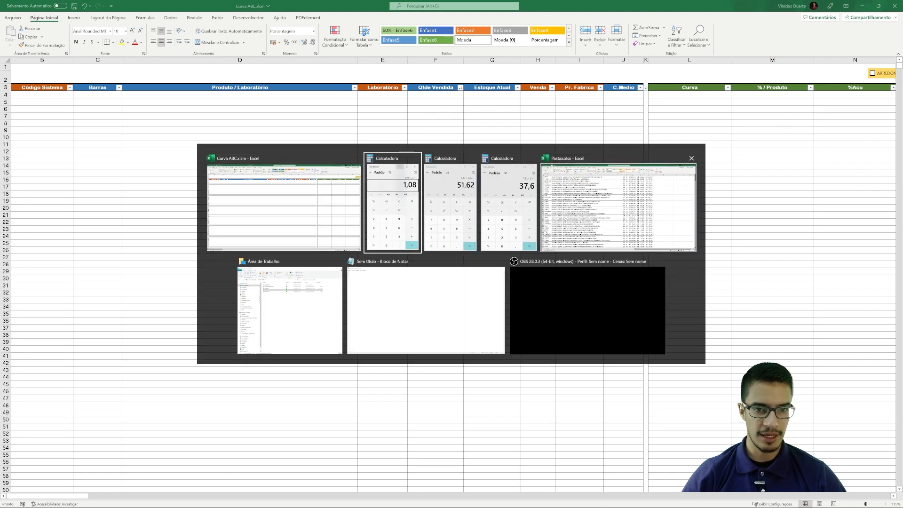
click(540, 211)
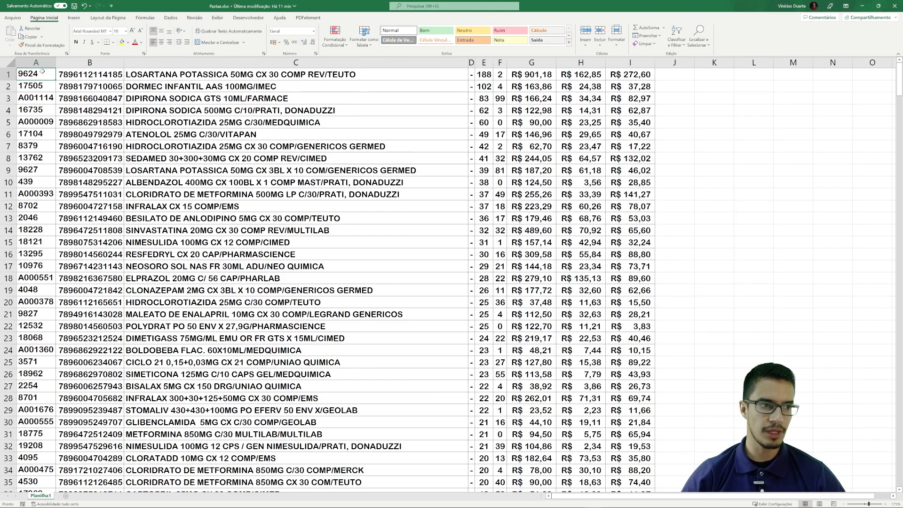
key(ctrl+shift+Right)
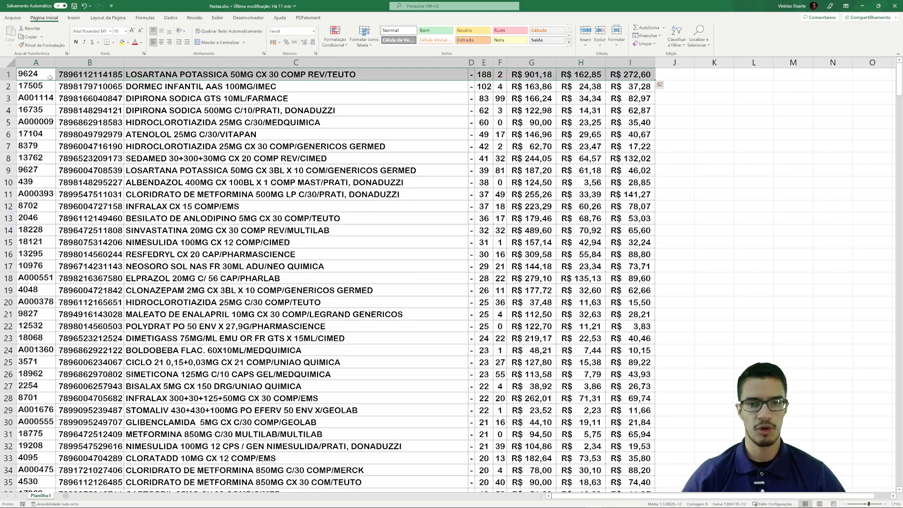
key(ctrl+shift+Down)
key(ctrl+c)
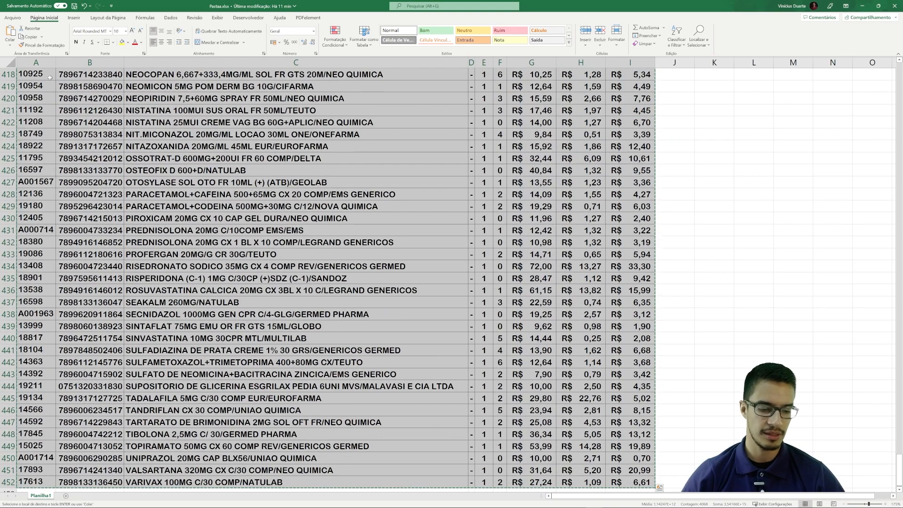
Switch back to Curva ABC.xlsm and paste the copied products starting at the first row under Código Sistema.
key(alt+Tab)
click(47, 96)
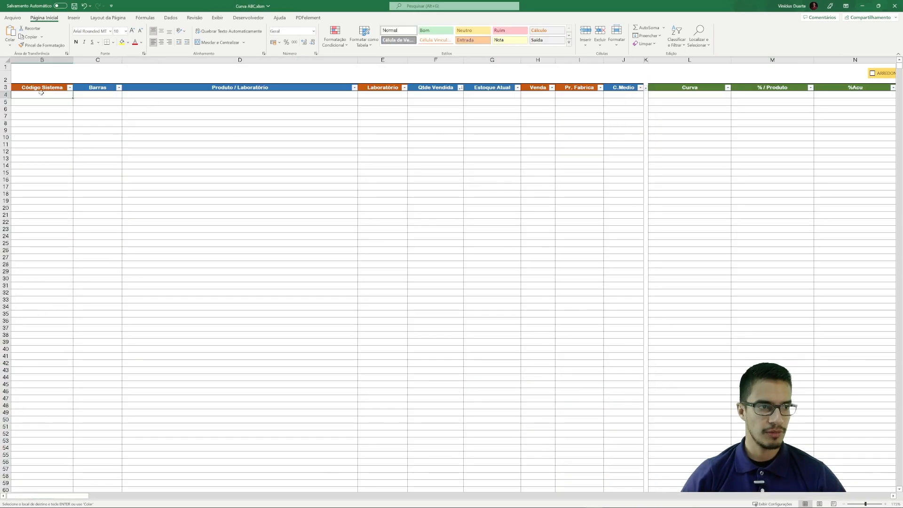
key(ctrl+v)
Examine the Curva, % / Produto and %Acu columns calculated for the pasted products.
click(689, 95)
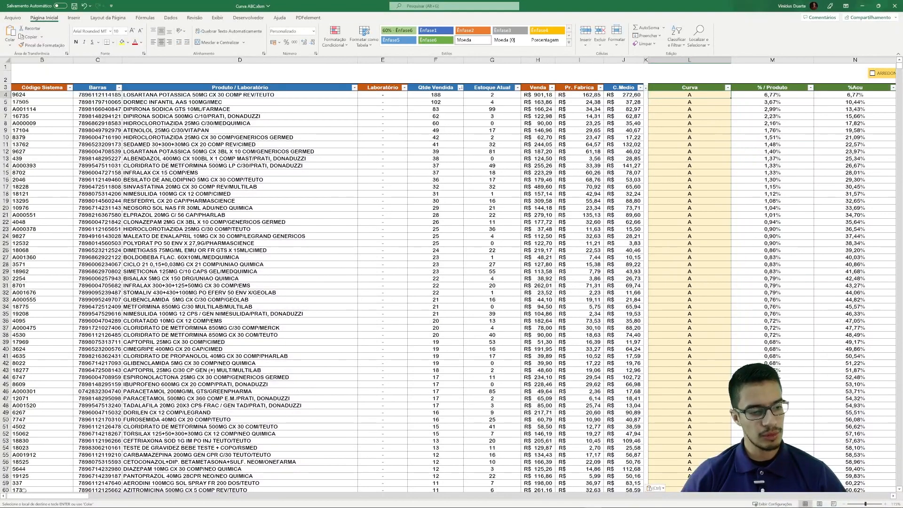
scroll(359, 211, right, 4)
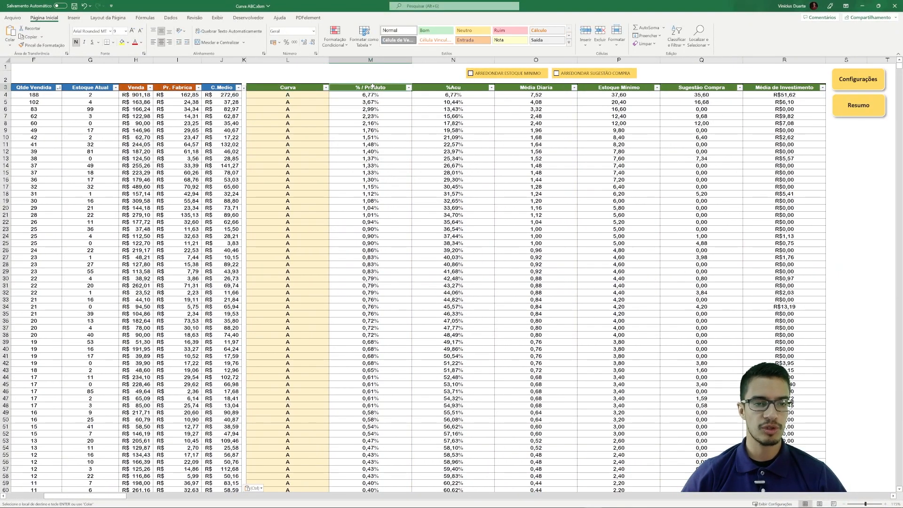
click(467, 87)
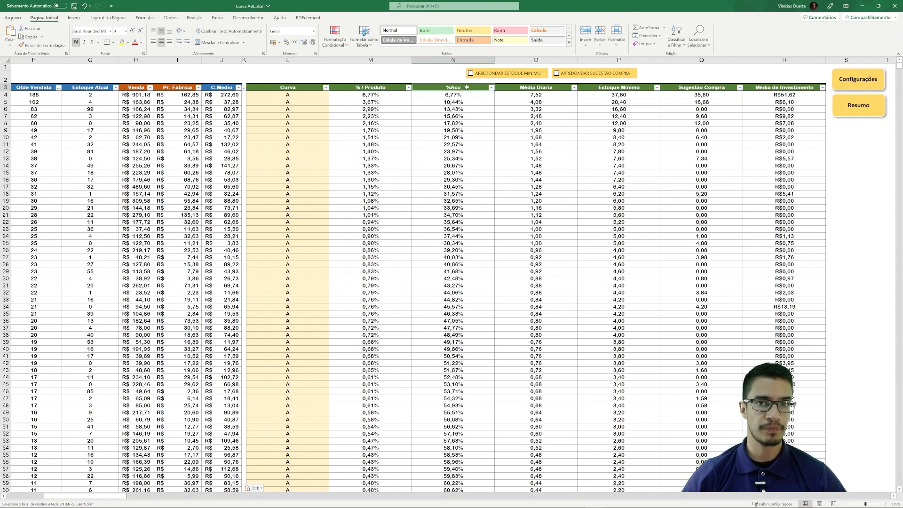
Compare the % / Produto and %Acu values of the first two products with the first product's Qtde Vendida.
click(374, 95)
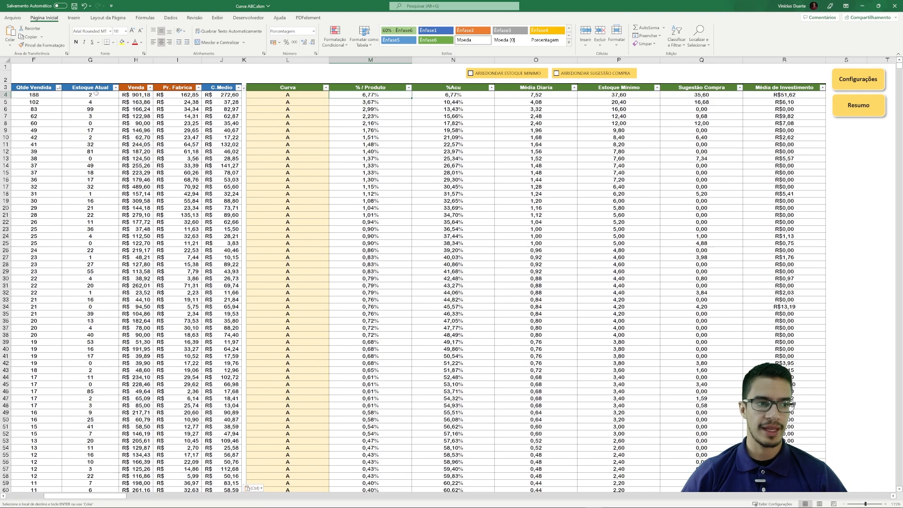
click(52, 94)
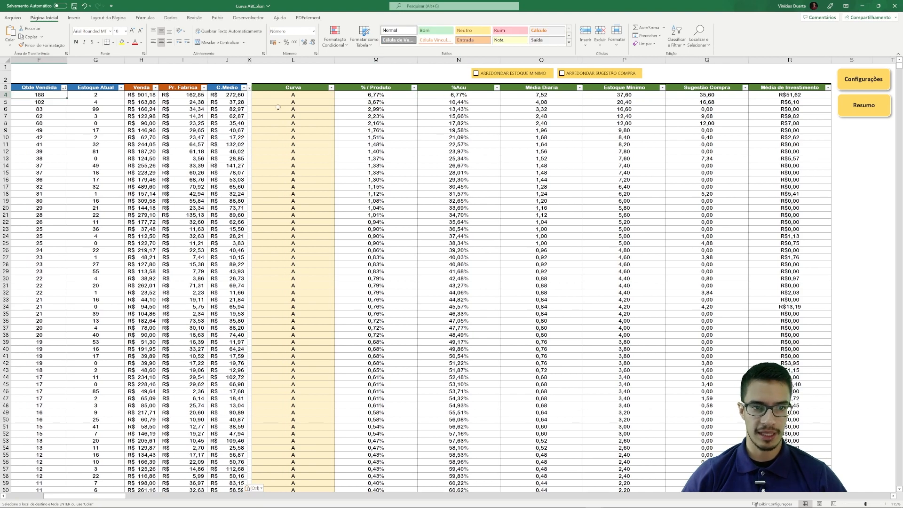
scroll(329, 117, up, 2)
scroll(481, 145, up, 1)
click(467, 105)
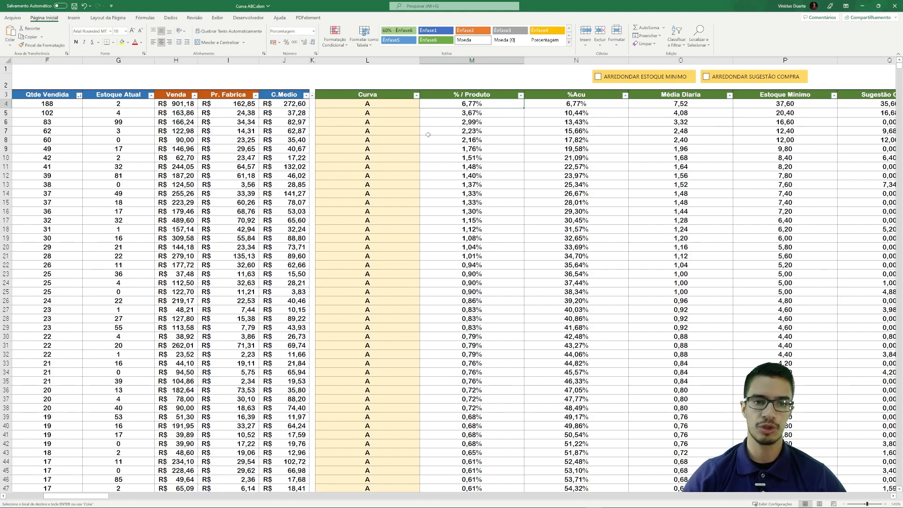
click(583, 106)
drag(479, 104, 489, 139)
key(ctrl+v)
click(489, 113)
click(509, 103)
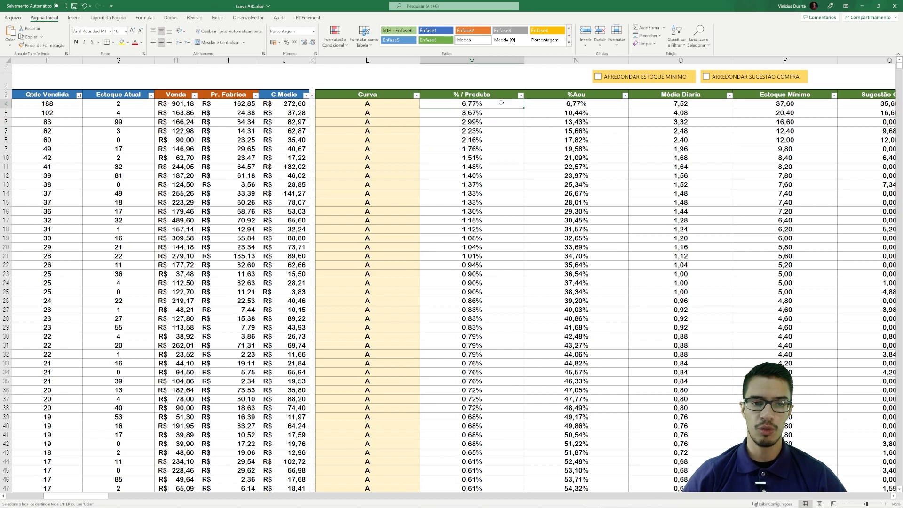
click(566, 114)
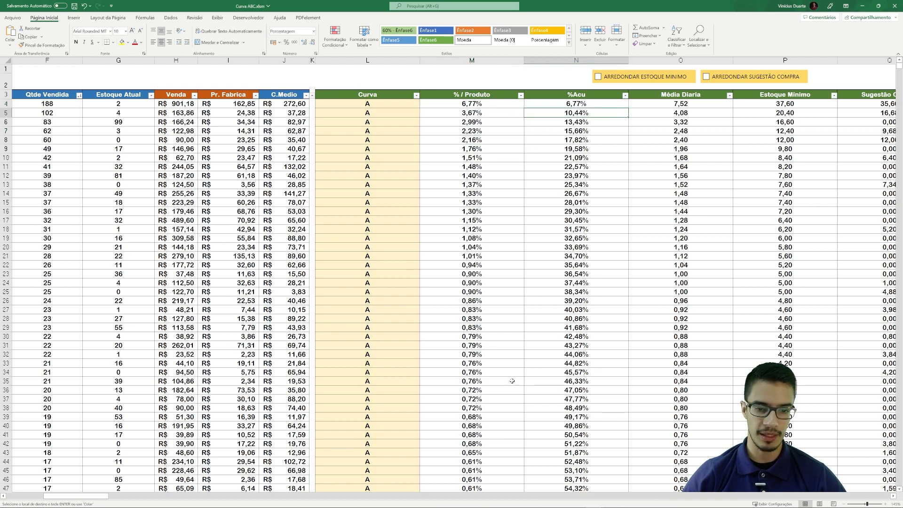
Review the second product's row from its name through %Acu, comparing % / Produto and %Acu with the first product.
drag(56, 495, 51, 493)
click(214, 114)
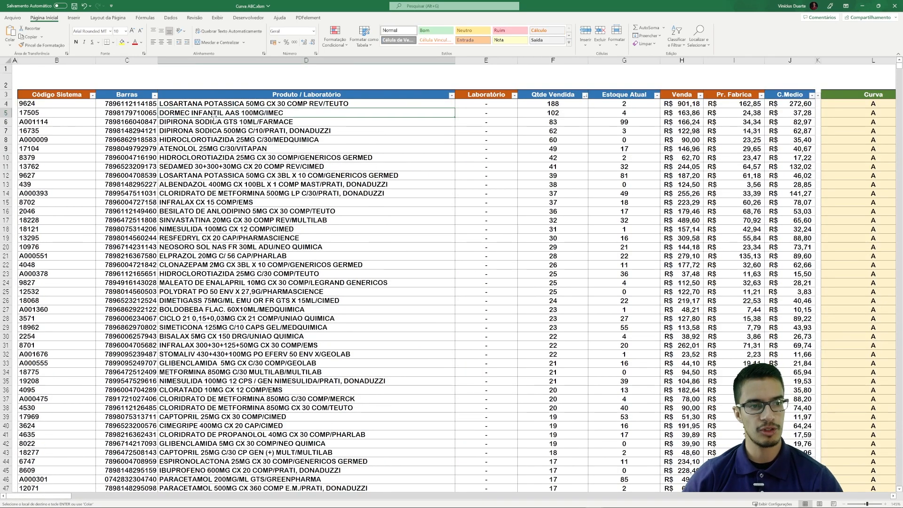
key(Right)
key(Right)
key(Right)
key(Right)
key(Right)
key(Right)
key(Right)
key(Right)
key(Right)
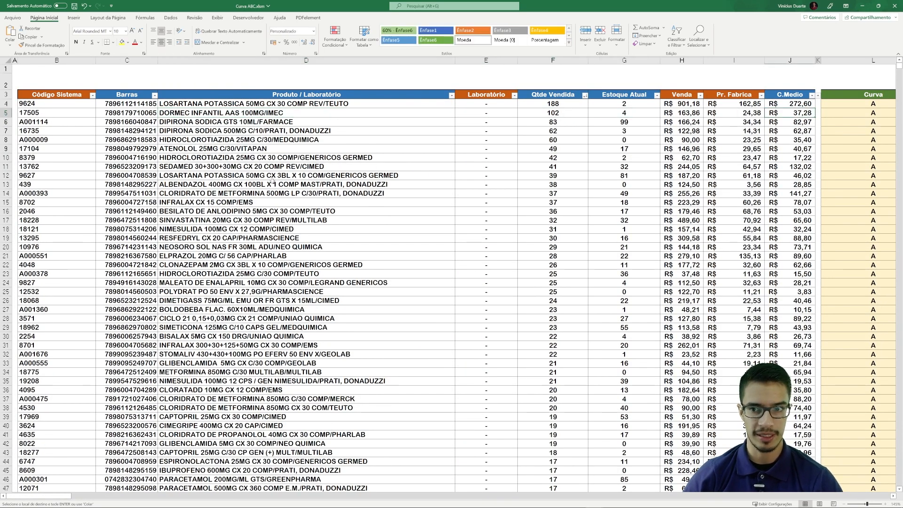
key(Right)
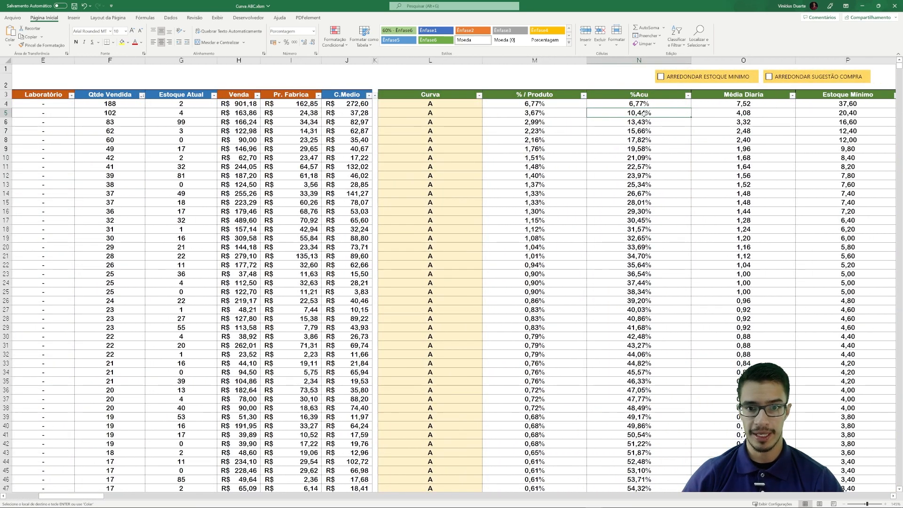
click(527, 106)
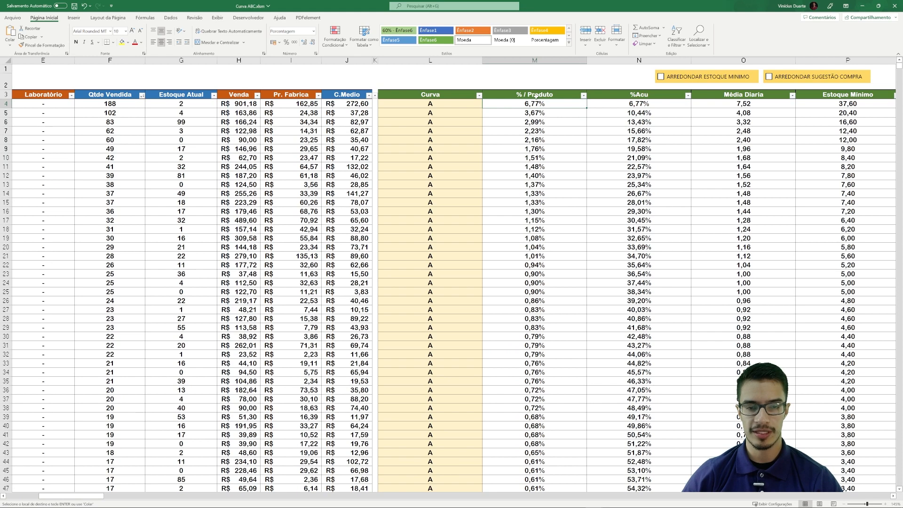
click(548, 112)
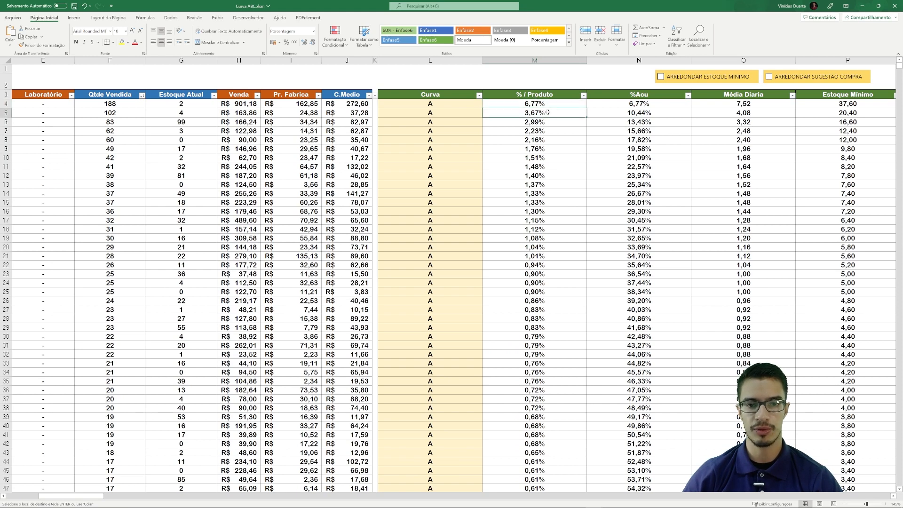
click(633, 113)
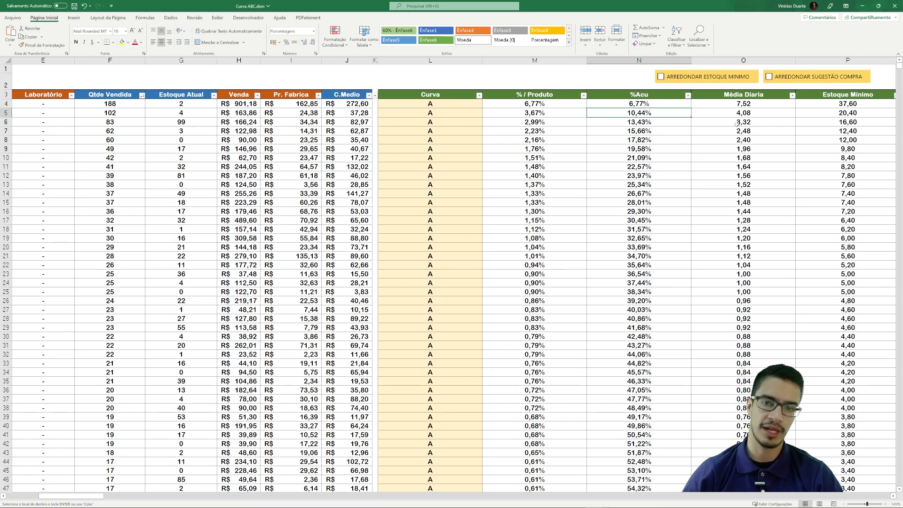
Examine how %Acu builds up against Qtde Vendida from the first product to the end of Curva A.
drag(642, 103, 638, 435)
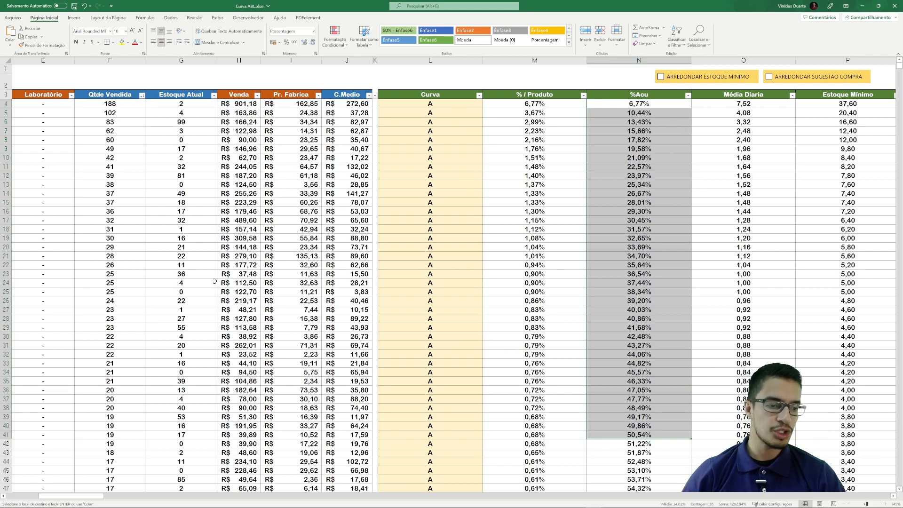
click(114, 97)
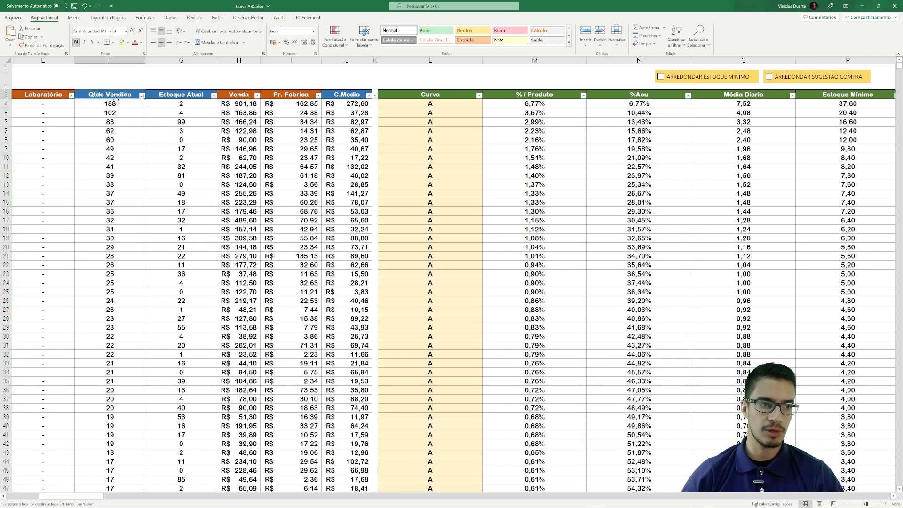
scroll(119, 222, down, 7)
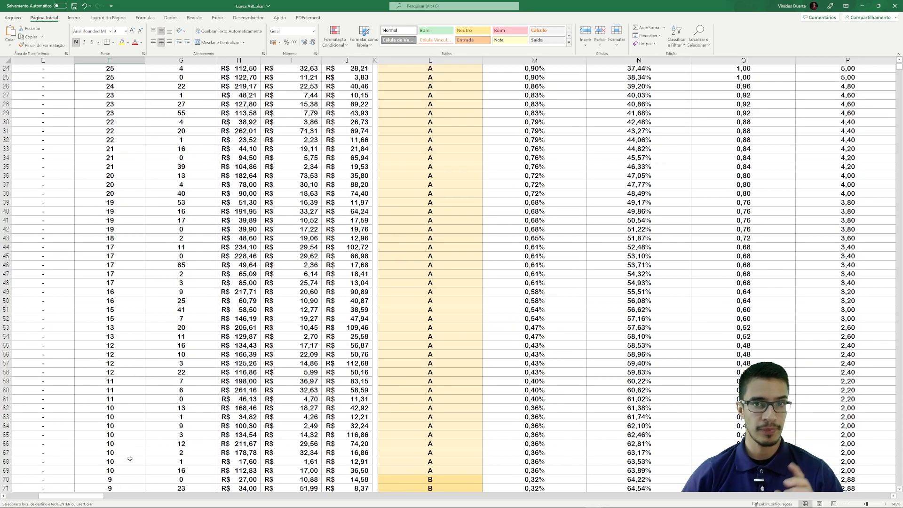
scroll(129, 458, up, 8)
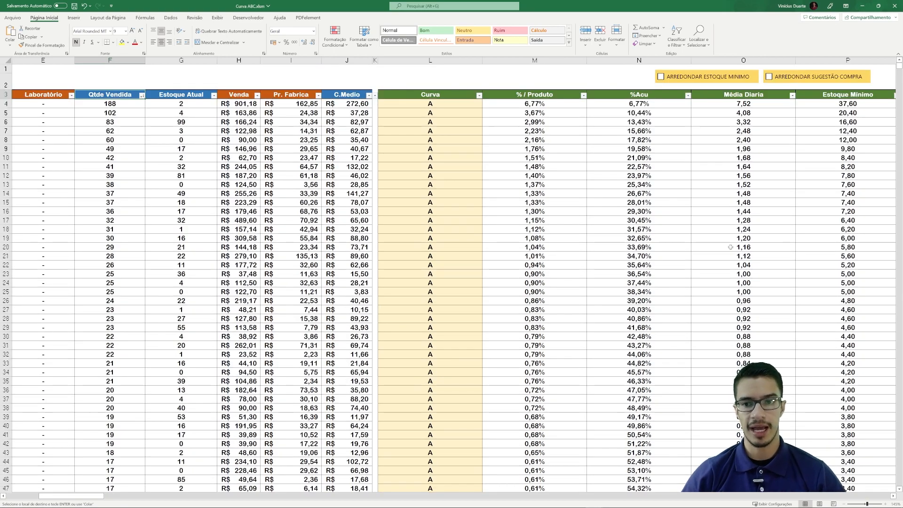
Open the Configurações sheet to check which quantities sold define each curve, and return to the report.
ctrl+scroll(404, 425, down, 3)
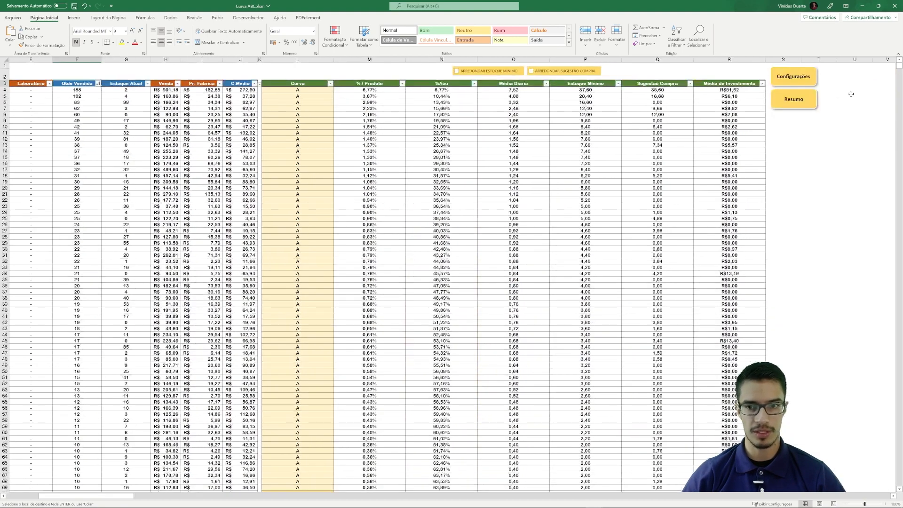
click(794, 76)
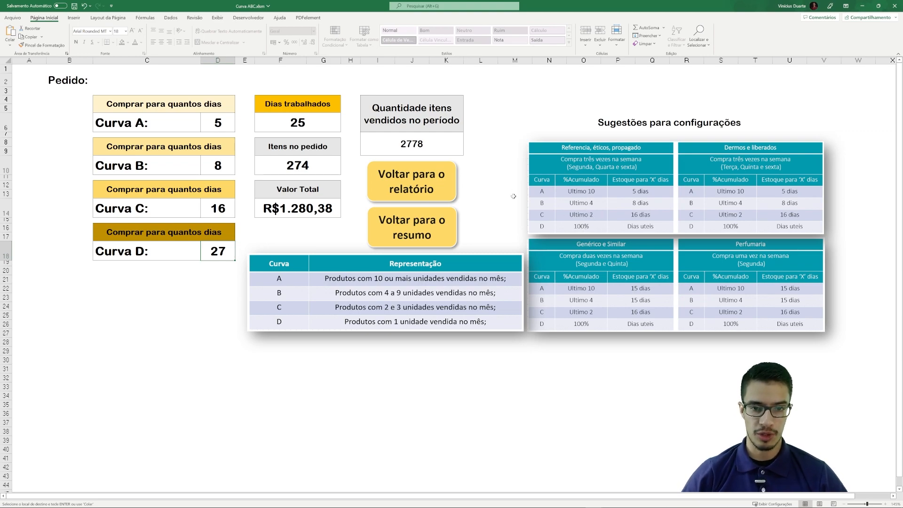
click(438, 188)
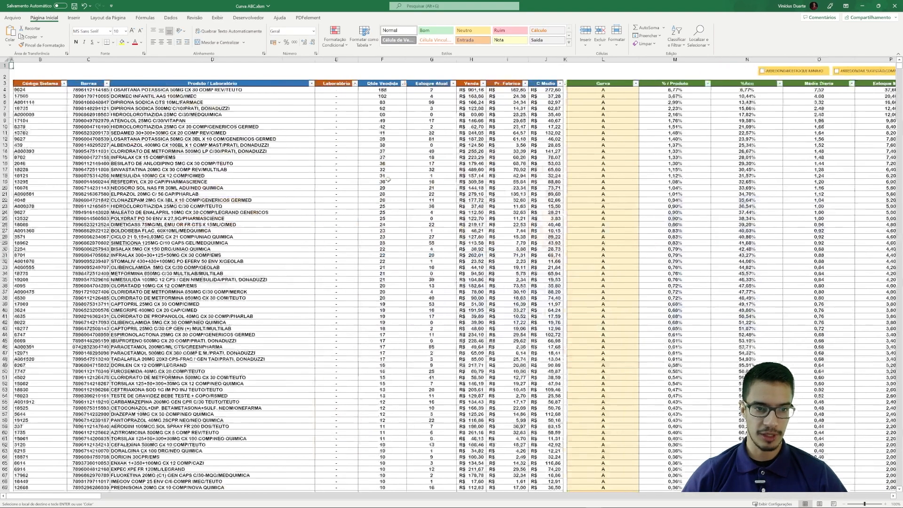
Select the Qtde Vendida values of all Curva A products, rows 4 to 69, and check where Curva B begins.
click(386, 90)
scroll(414, 260, down, 2)
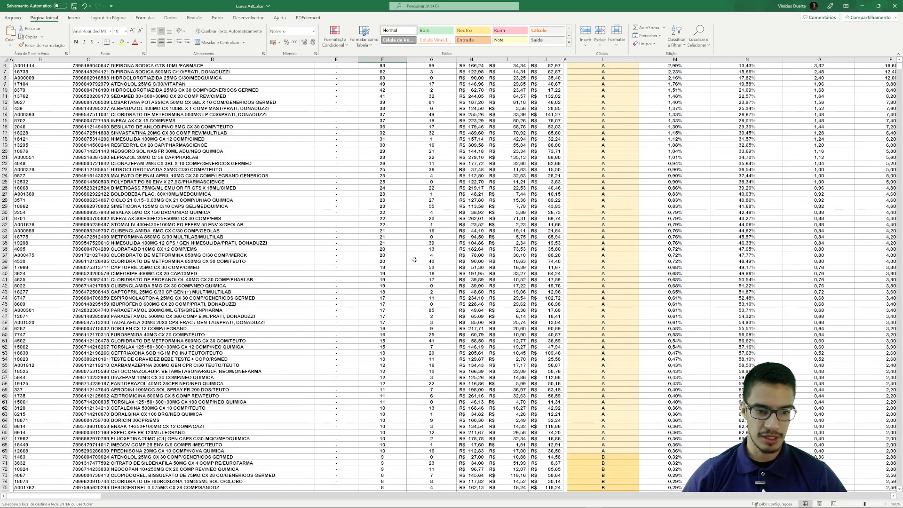
shift+click(387, 450)
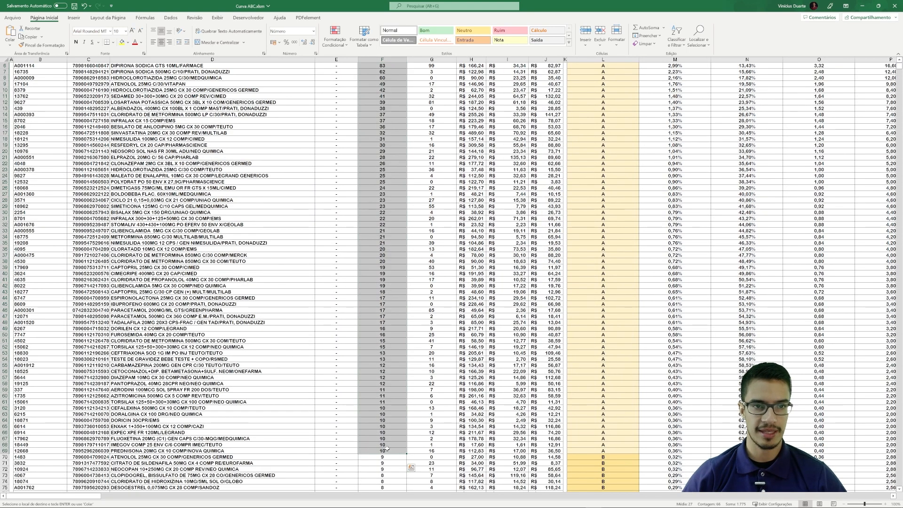
scroll(386, 449, up, 2)
scroll(387, 449, down, 2)
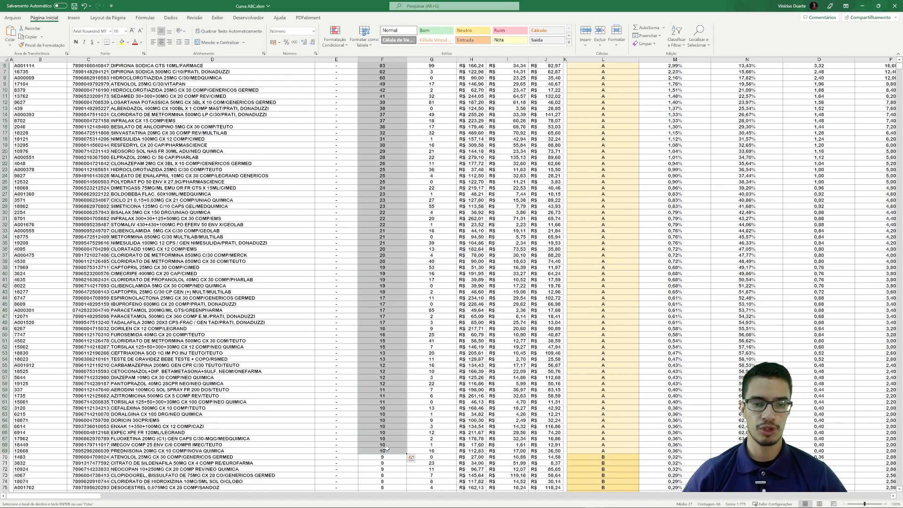
scroll(392, 445, down, 6)
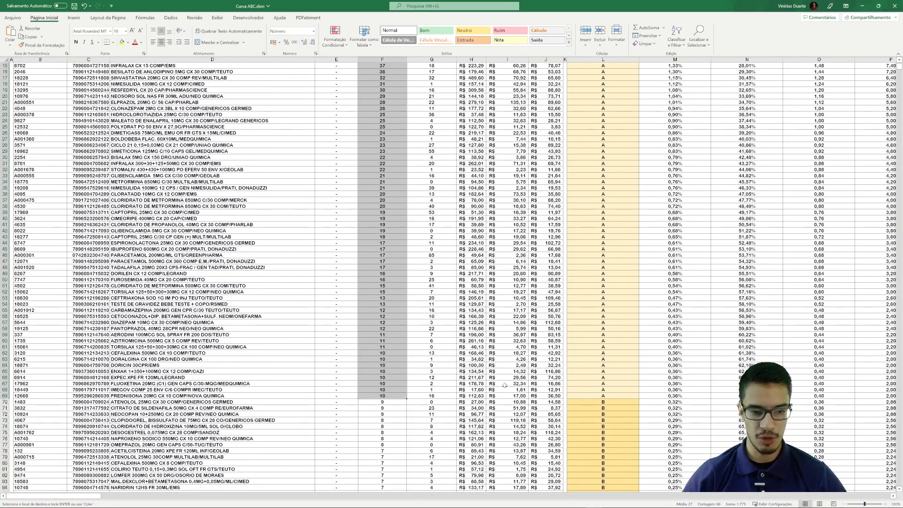
scroll(366, 479, up, 4)
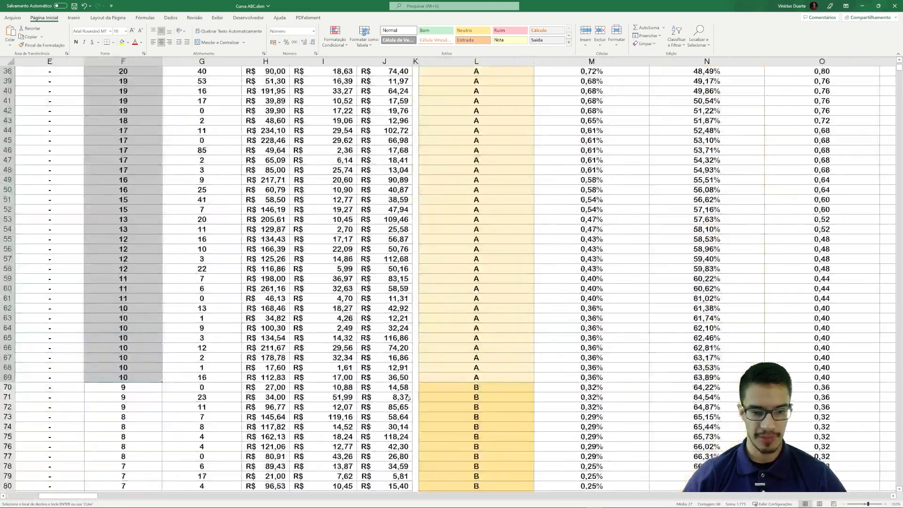
Highlight the last Curva A product in row 69 from Laboratório across to % / Produto.
drag(77, 496, 41, 494)
scroll(113, 454, down, 1)
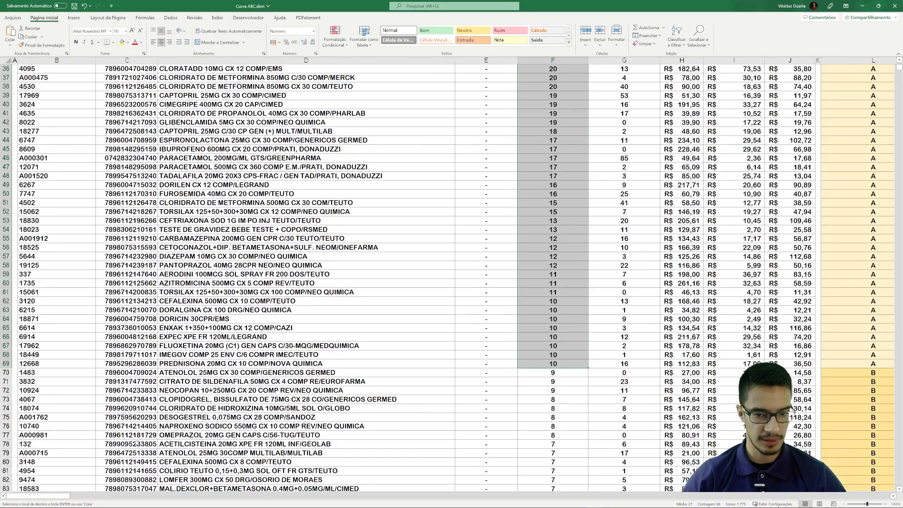
drag(66, 498, 85, 498)
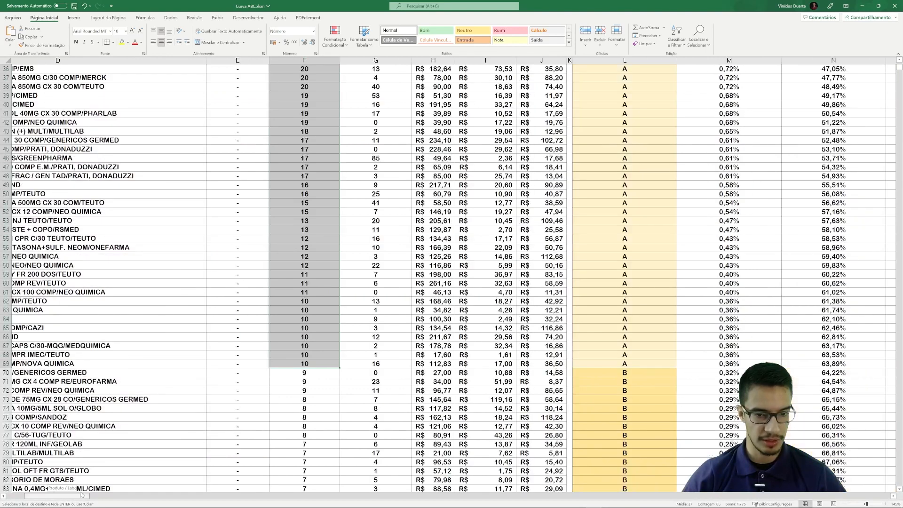
drag(254, 363, 724, 360)
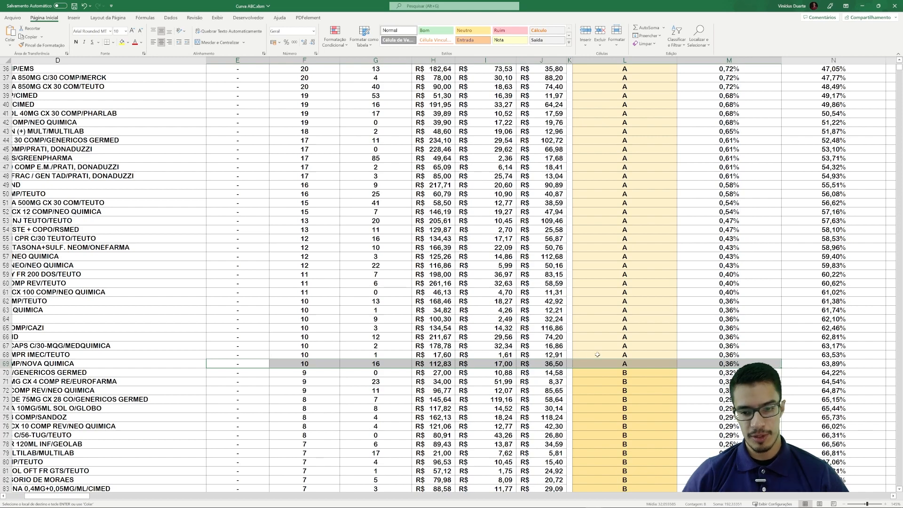
Select the % / Produto values of all Curva A products, from row 69 up to the first product, and review them.
click(708, 365)
scroll(713, 364, up, 12)
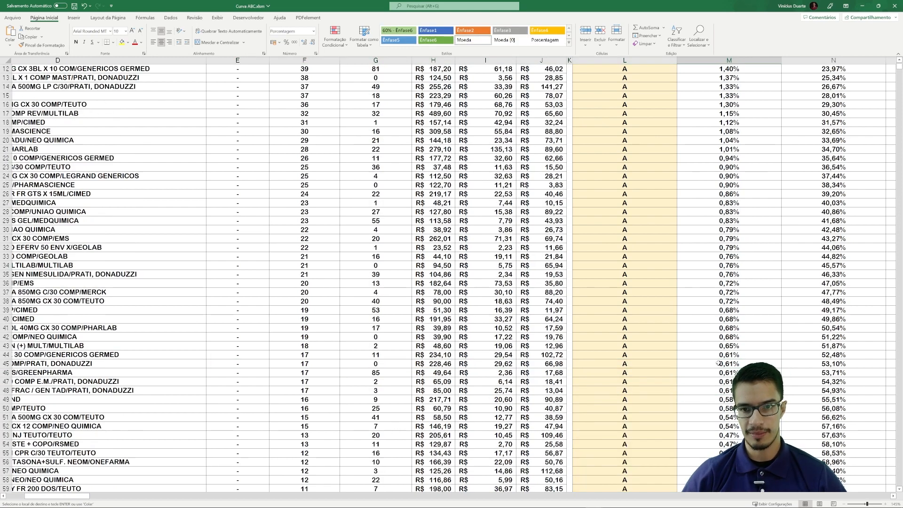
shift+click(724, 107)
scroll(705, 323, down, 10)
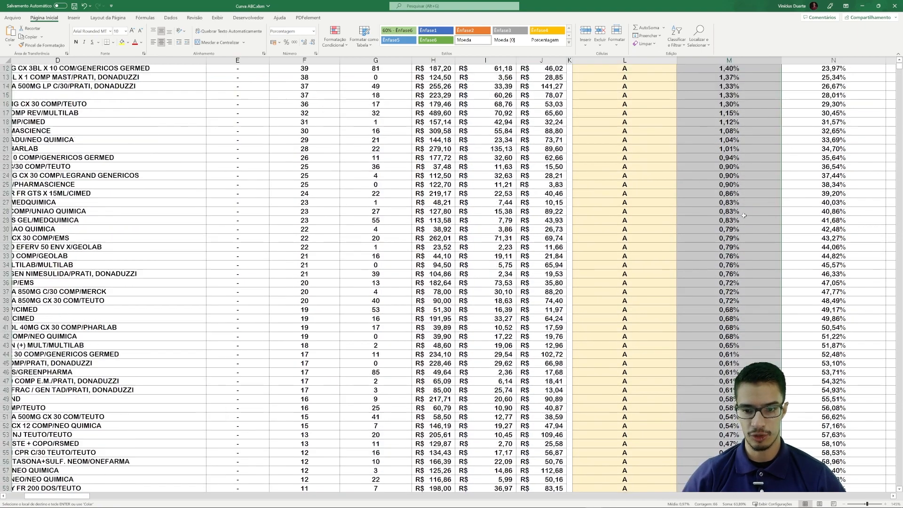
scroll(704, 323, up, 11)
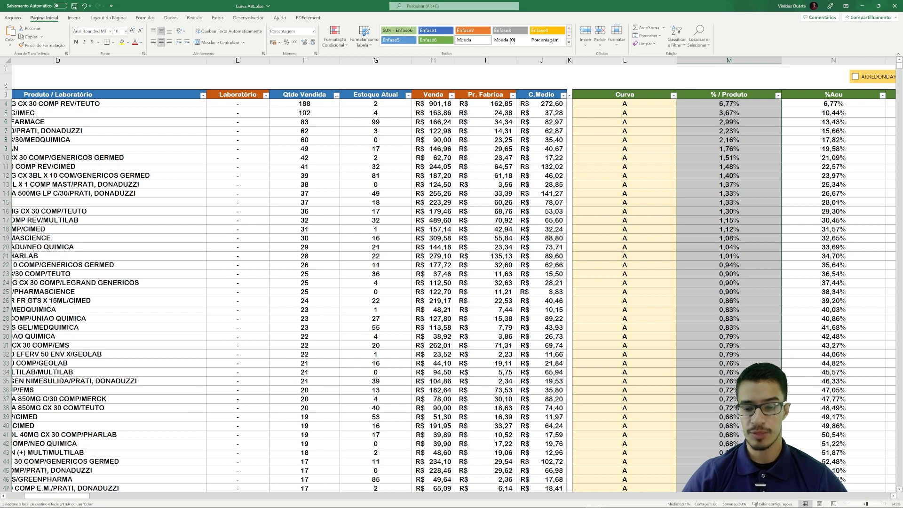
scroll(451, 278, down, 9)
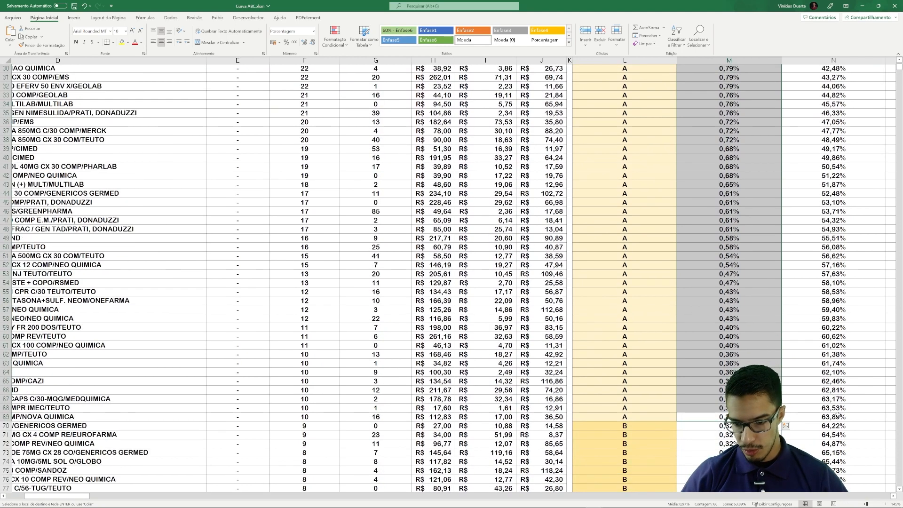
Check the %Acu value of the last Curva A product in row 69 against the first Curva B rows.
click(809, 416)
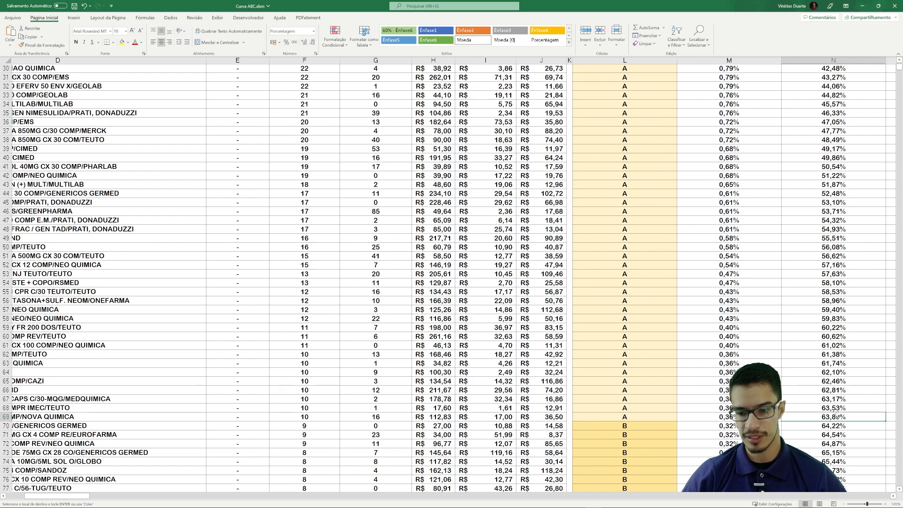
click(753, 434)
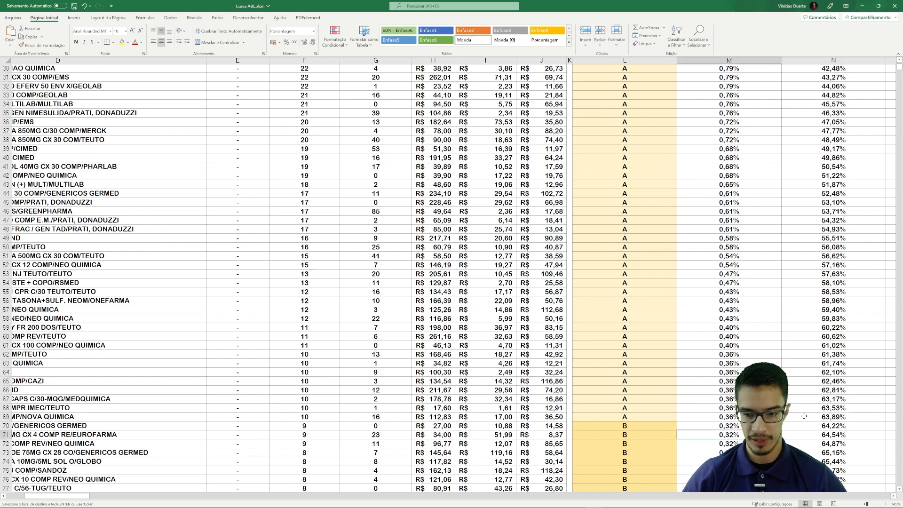
scroll(806, 417, down, 2)
ctrl+scroll(812, 411, up, 1)
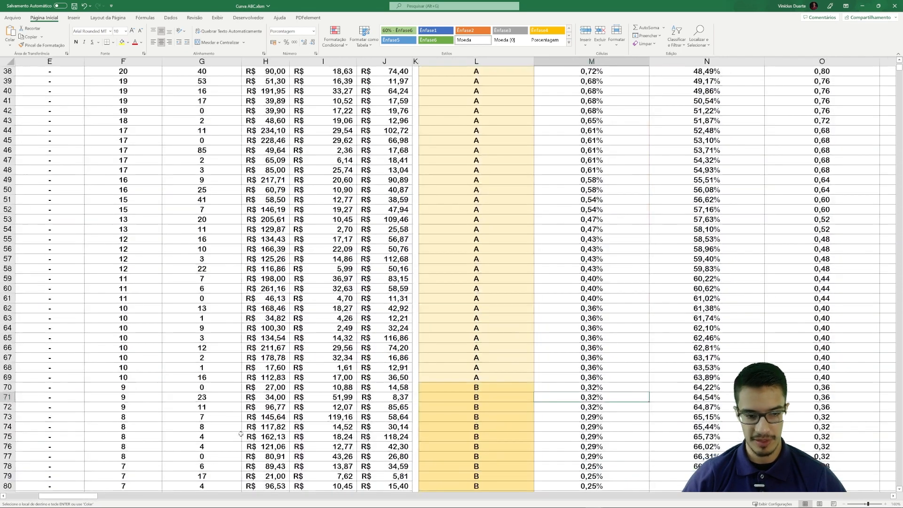
click(669, 405)
key(Up)
key(Up)
key(Up)
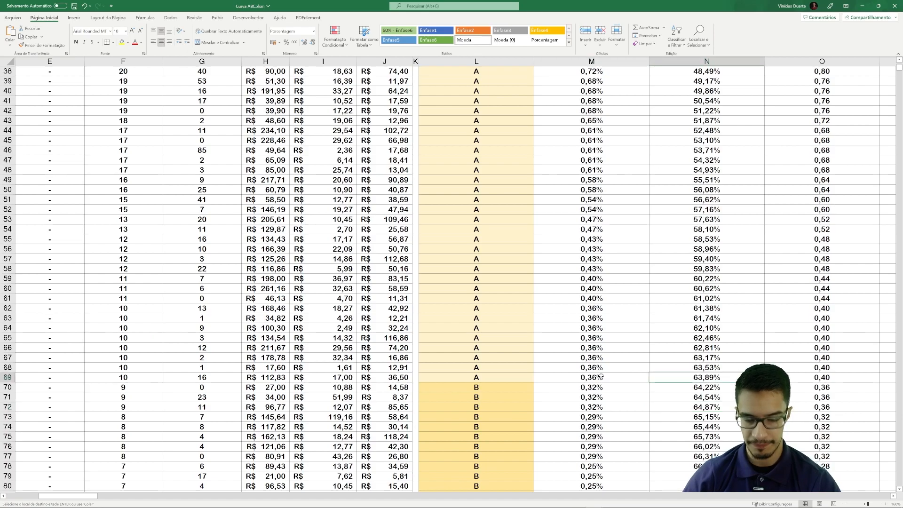
Review the Curva B products from row 70 and highlight the last one in row 171 from Curva back to Qtde Vendida.
click(482, 386)
scroll(492, 385, down, 18)
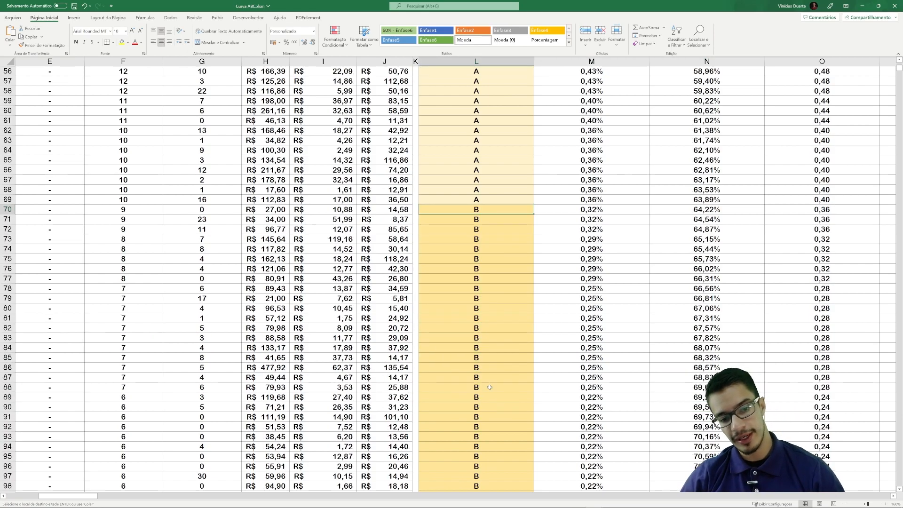
scroll(491, 384, down, 19)
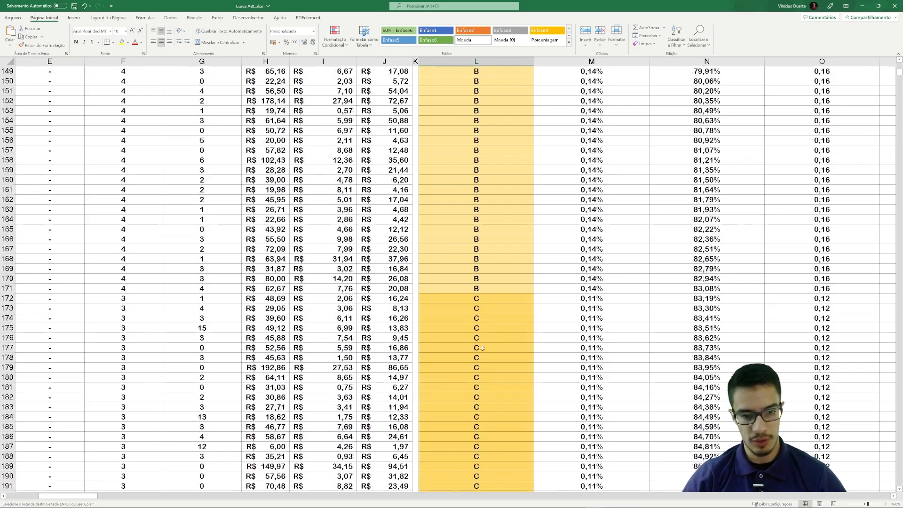
click(455, 285)
mouse_move(436, 285)
mouse_down()
mouse_move(56, 288)
mouse_move(133, 290)
mouse_up()
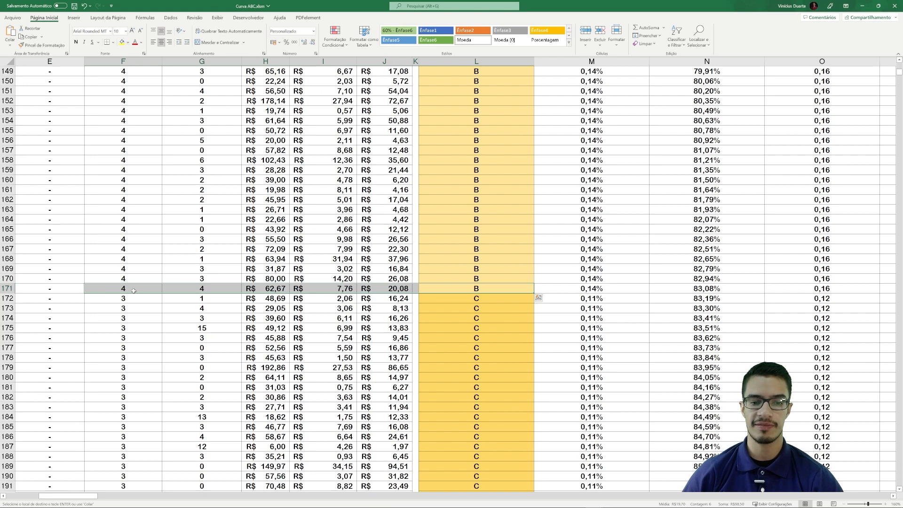
click(509, 289)
scroll(509, 289, up, 4)
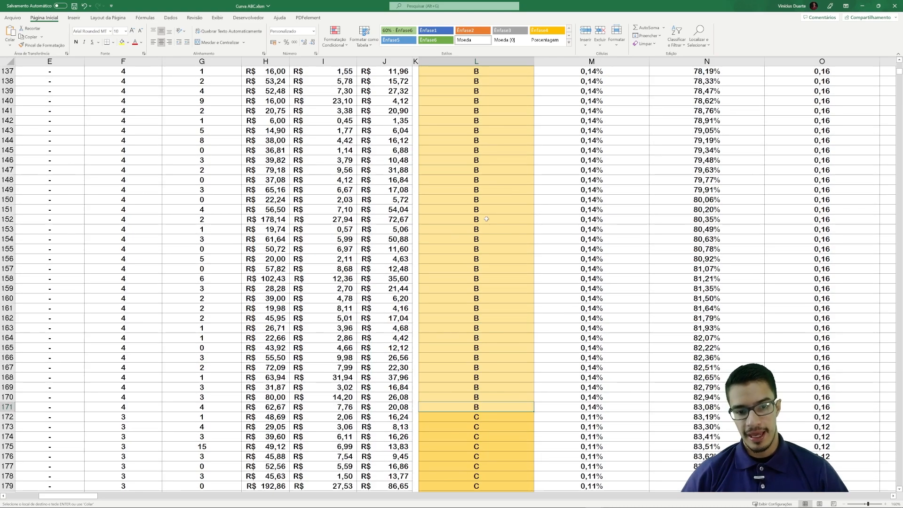
Turn on rounding for both the minimum stock and the purchase suggestion, and review the first product's calculated values.
key(ctrl+Home)
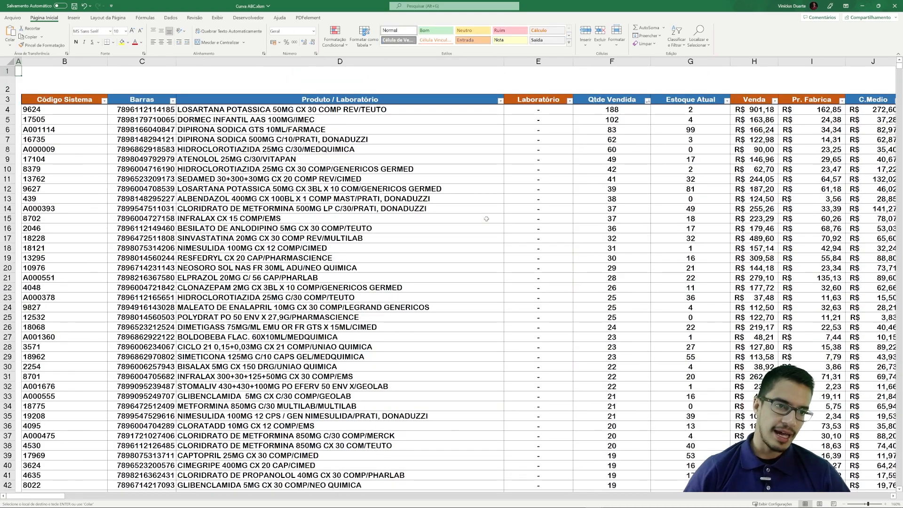
ctrl+scroll(486, 219, down, 8)
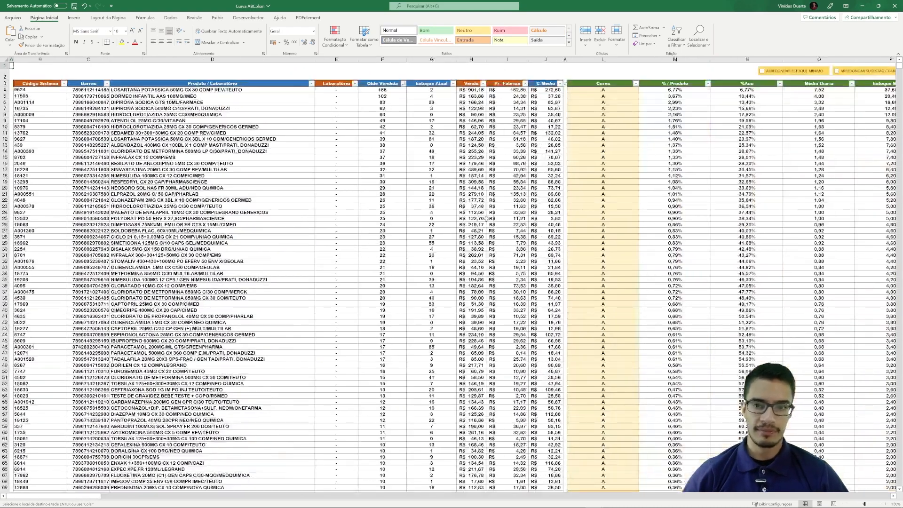
ctrl+scroll(486, 218, down, 1)
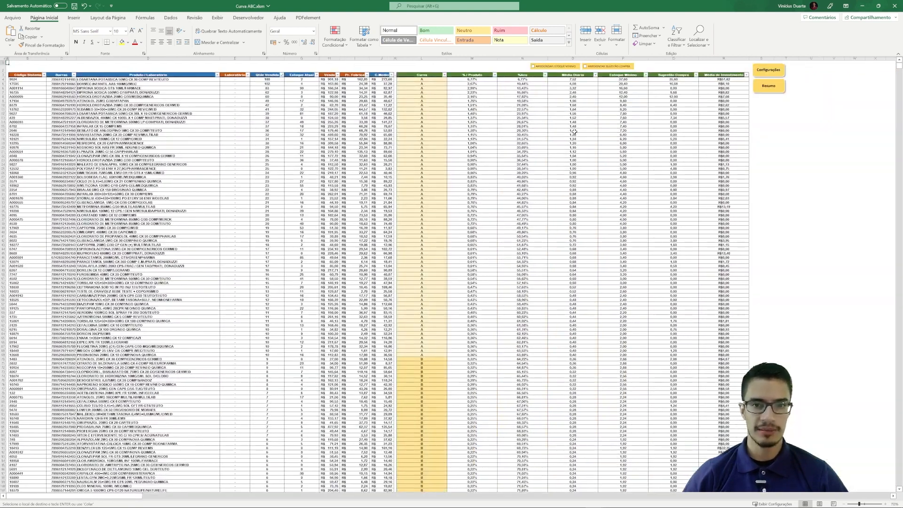
click(533, 67)
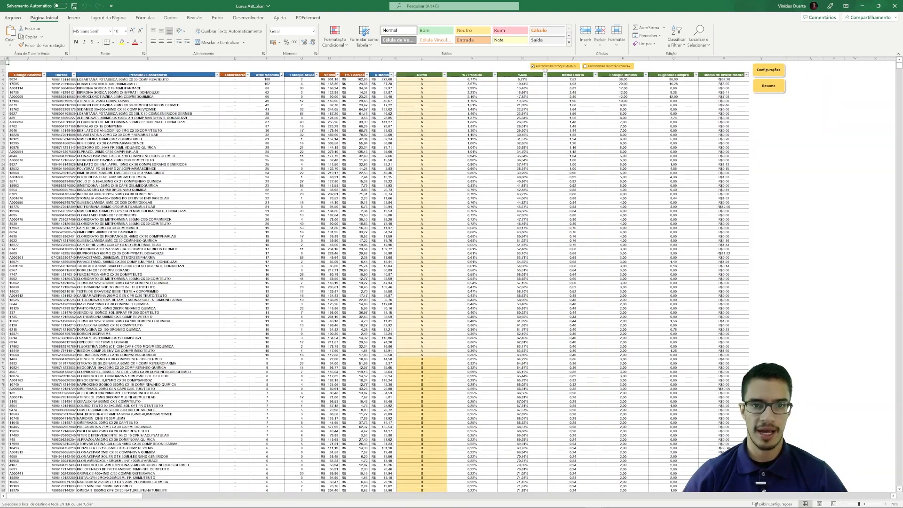
click(585, 67)
scroll(628, 122, up, 5)
scroll(566, 133, up, 2)
drag(596, 103, 675, 102)
click(467, 106)
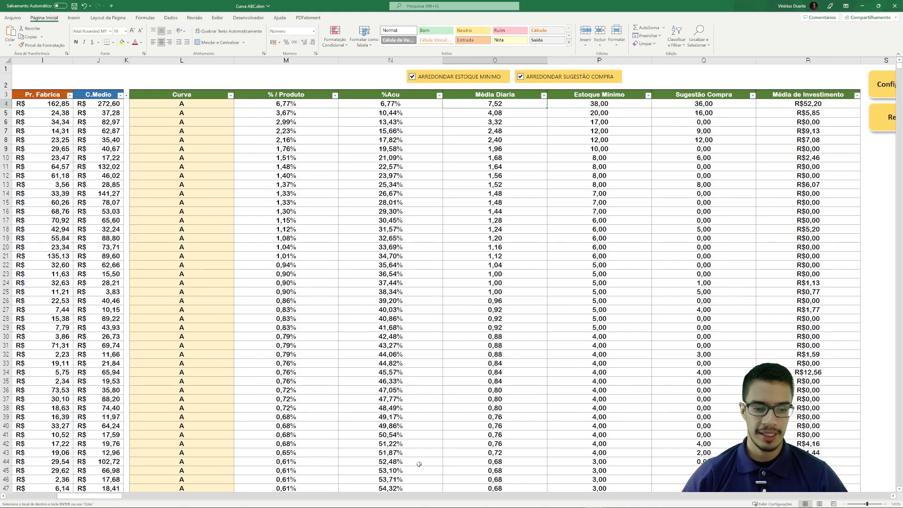
Highlight the system code, barcode and product name of the first products in the report.
drag(85, 497, 23, 498)
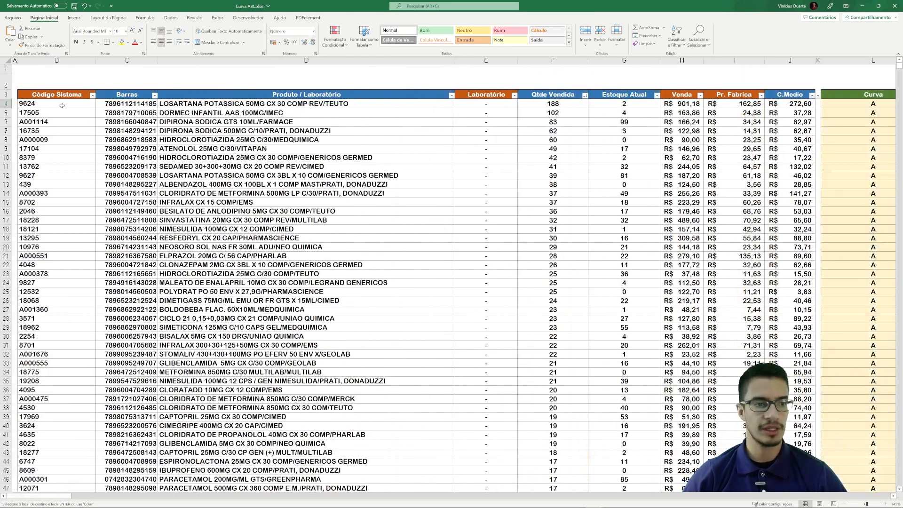
drag(61, 105, 258, 133)
click(383, 232)
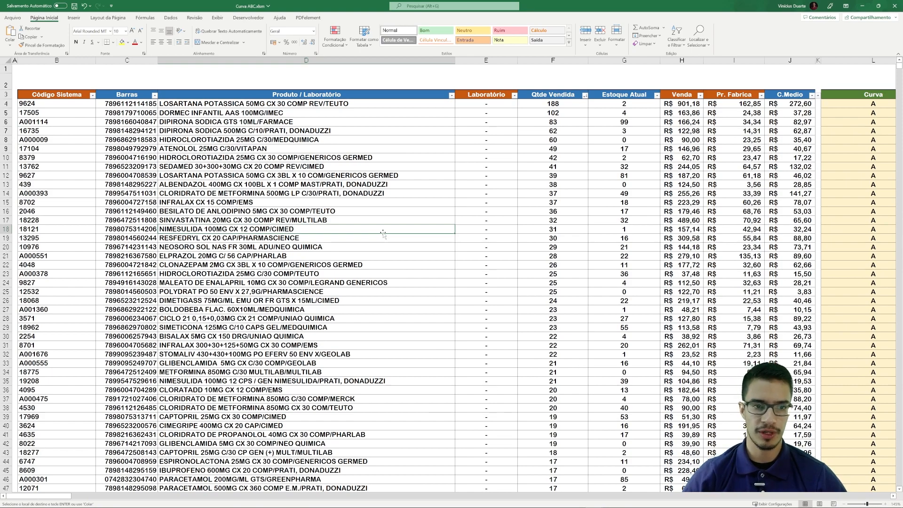
Follow row 17 across from Venda to Média de Investimento to review the calculated columns.
click(673, 224)
key(Right)
key(Right)
key(Right)
key(Right)
key(Right)
key(Right)
key(Right)
key(Right)
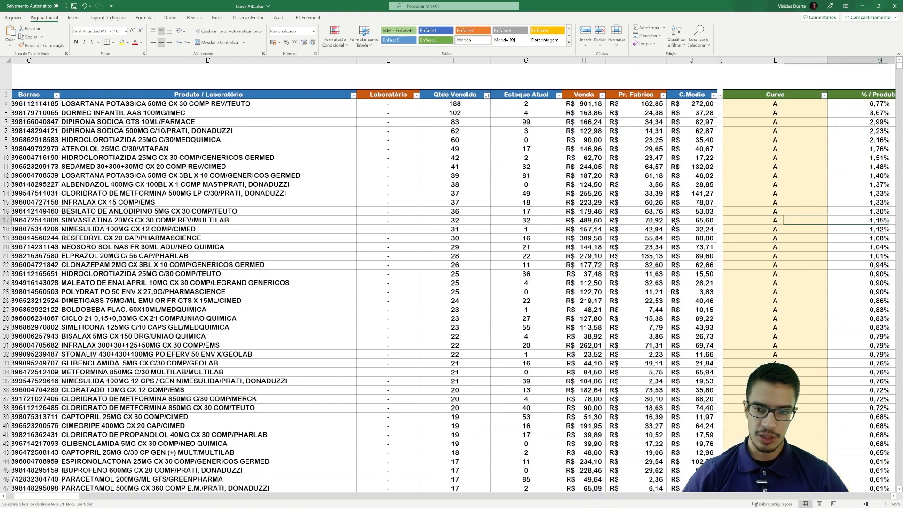
key(Right)
key(Right)
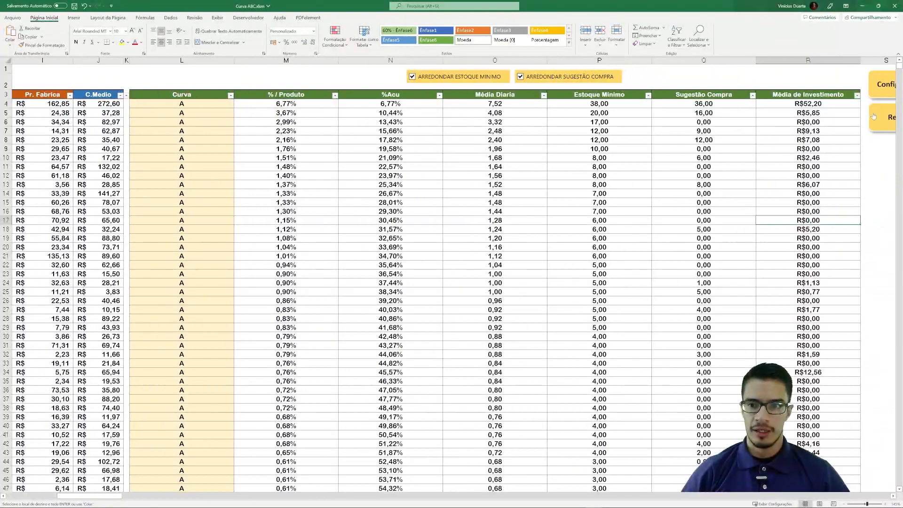
Open the Configurações sheet and review the purchase days set for Curva A, B, C and D.
click(875, 92)
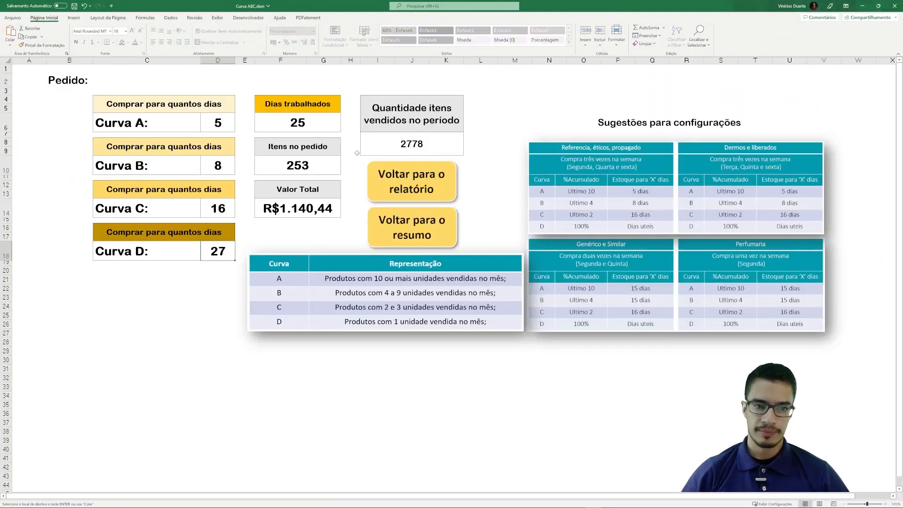
click(214, 124)
click(228, 166)
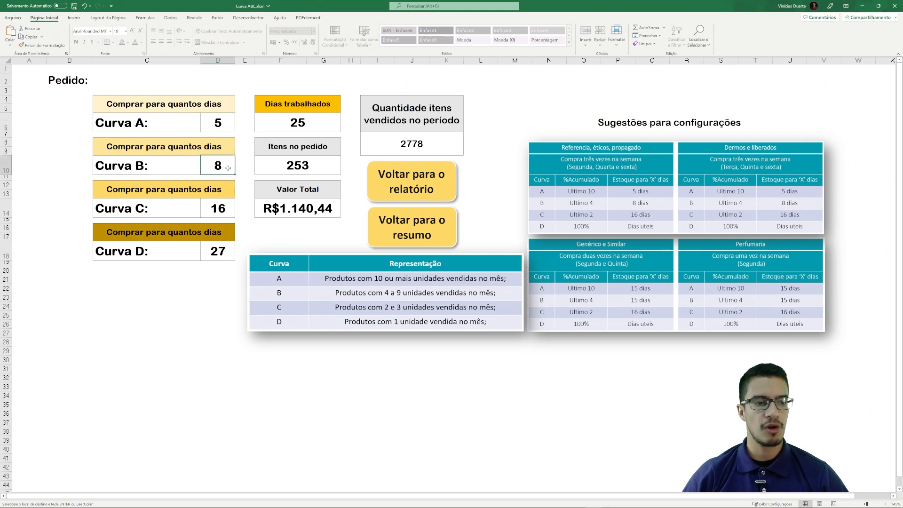
click(223, 210)
click(223, 250)
click(222, 205)
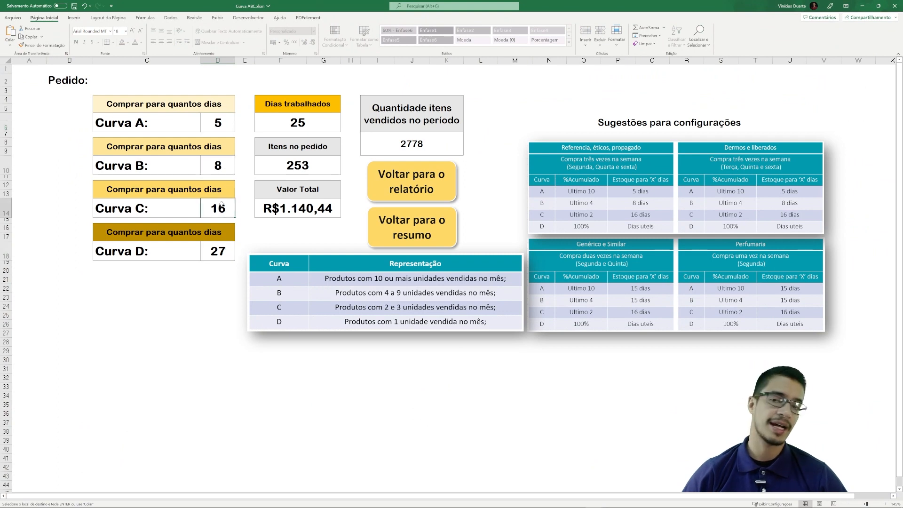
Set the Curva A purchase days to 3 and check the first product's Estoque Mínimo in the report.
click(230, 115)
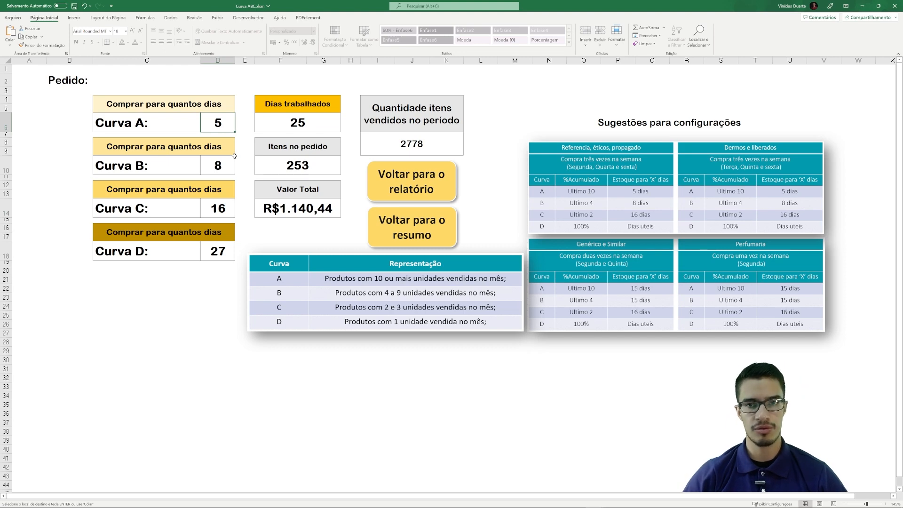
text(3)
key(Return)
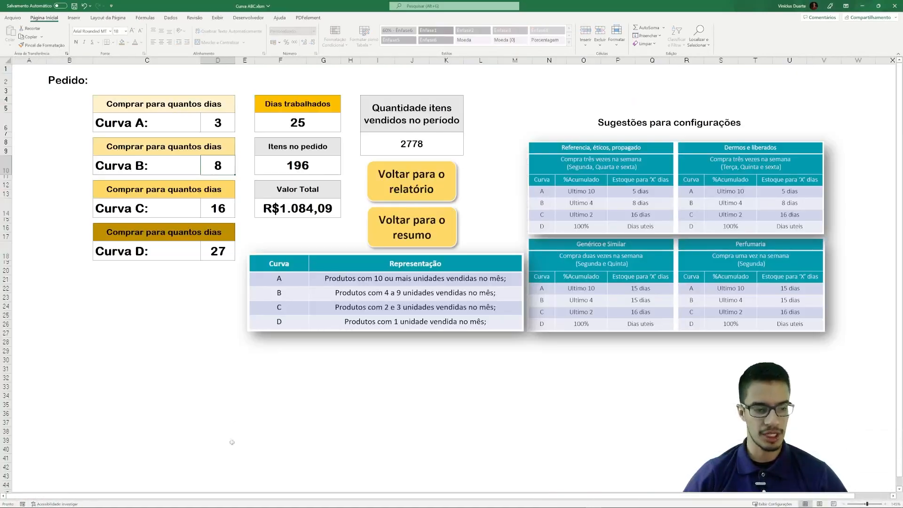
click(427, 188)
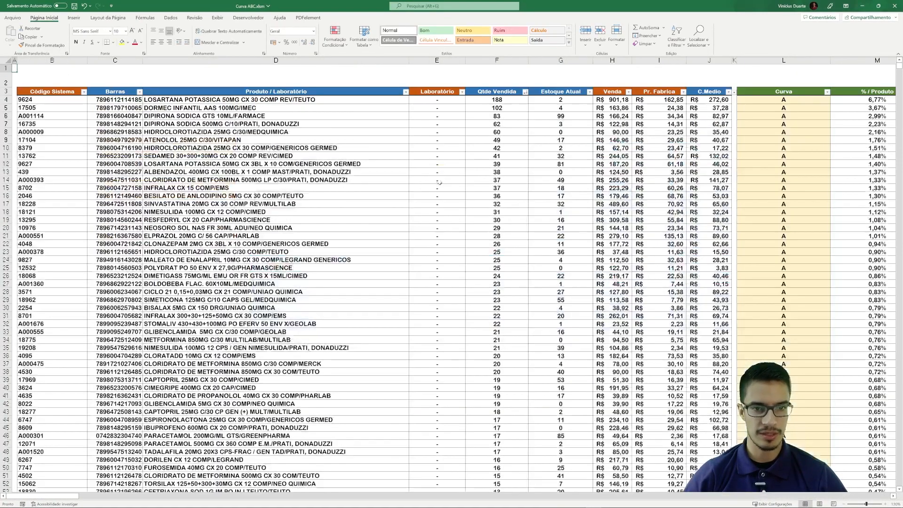
scroll(745, 130, right, 10)
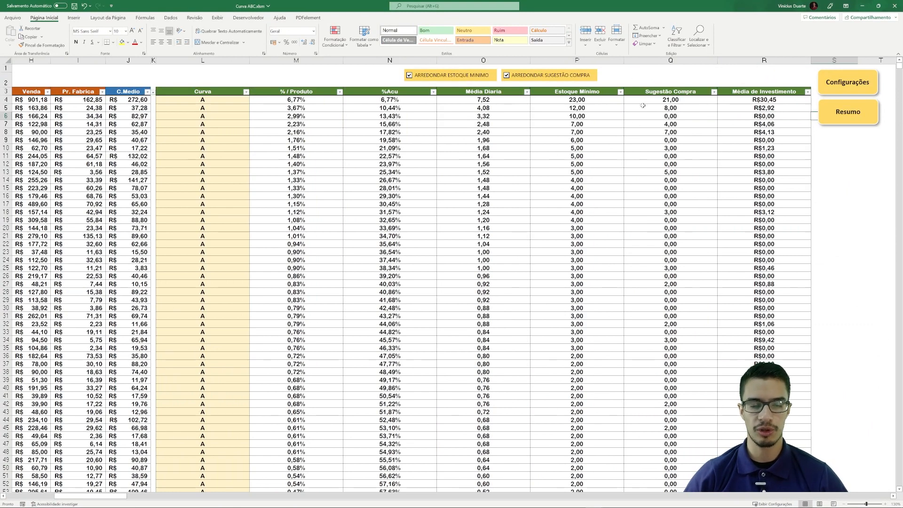
click(578, 100)
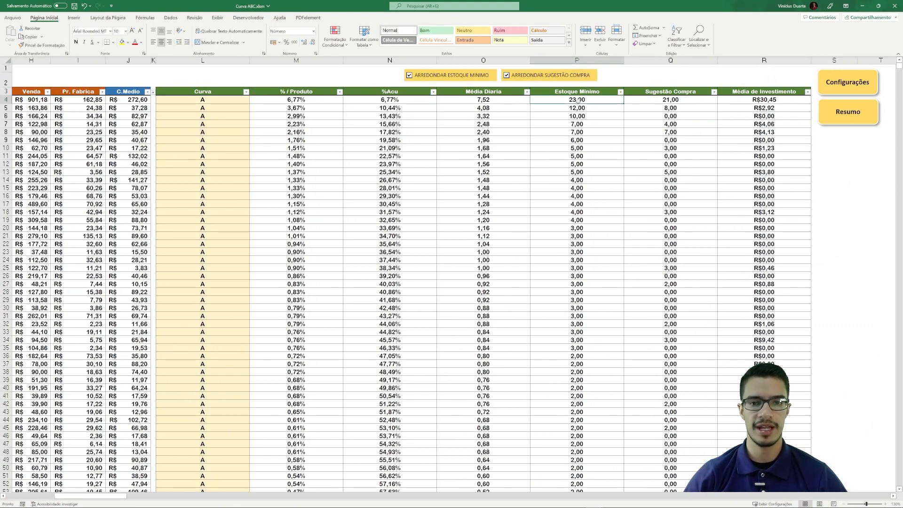
Set the Curva A purchase days to 5 in the configuration and check the first product's Estoque Mínimo in the report.
click(830, 92)
click(215, 123)
text(5)
key(Return)
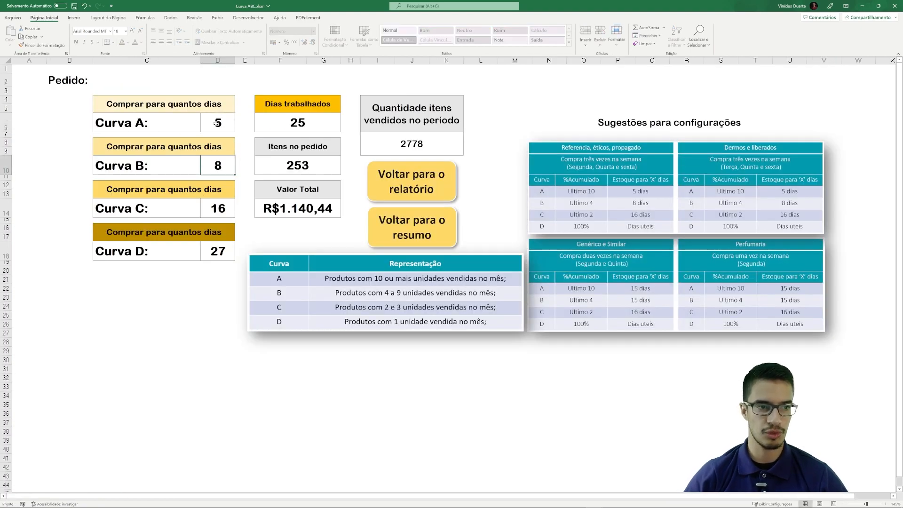
click(382, 191)
drag(75, 497, 146, 482)
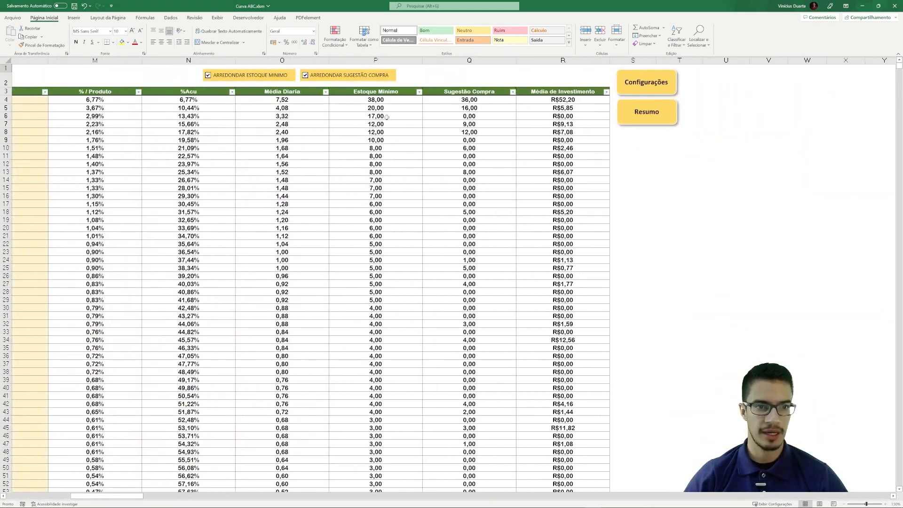
click(384, 100)
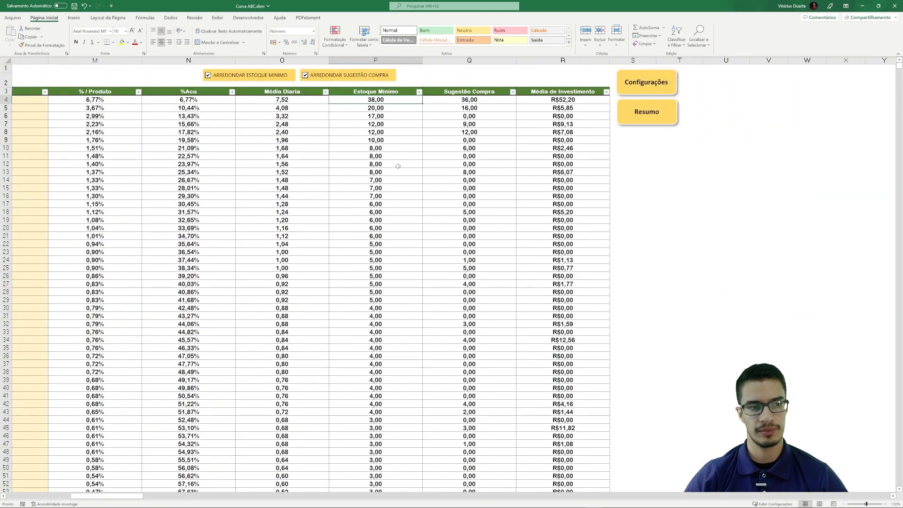
Highlight the first two products' pasted data from Código Sistema to C.Medio, ending on the first product's C.Medio.
key(Left)
key(Left)
key(Left)
key(Left)
key(Left)
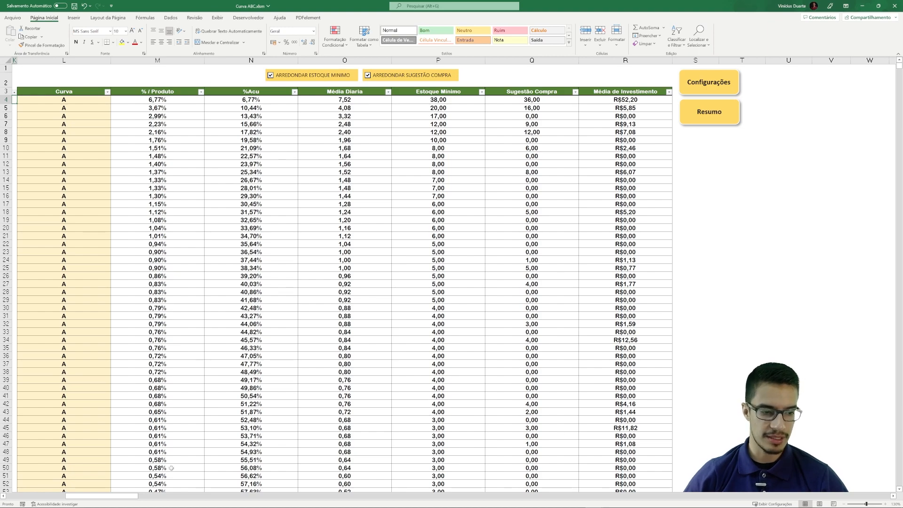
drag(128, 496, 61, 499)
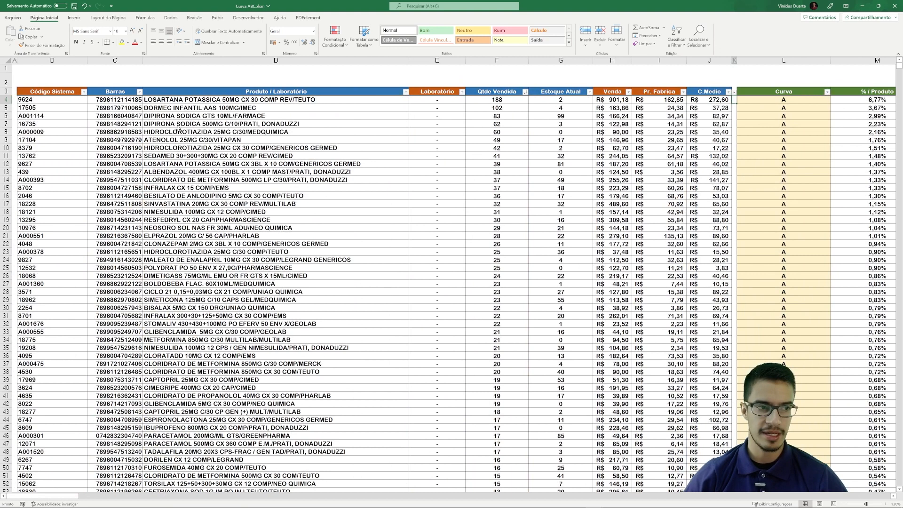
drag(63, 100, 694, 107)
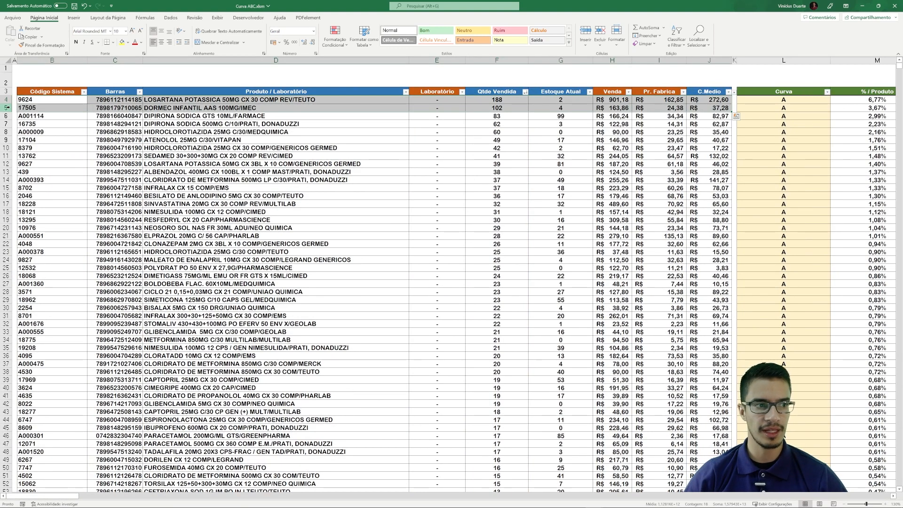
click(713, 100)
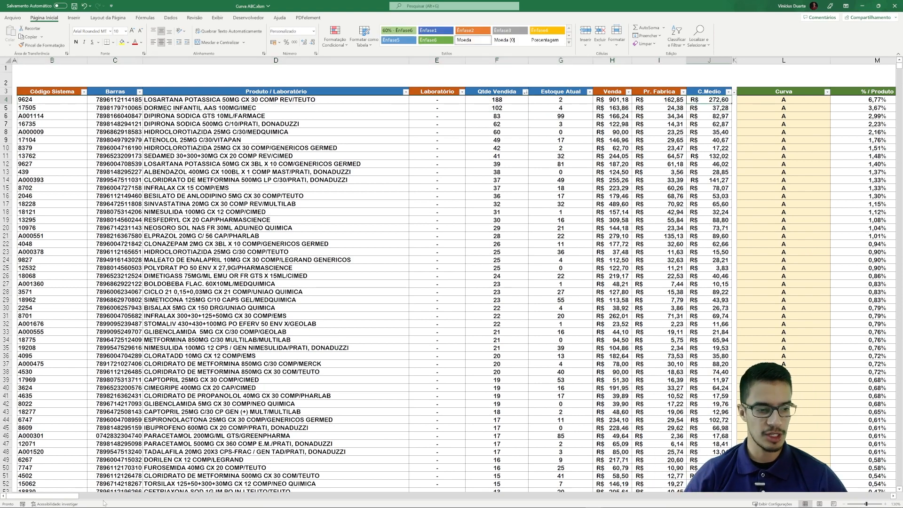
Open the Configurações sheet from the report to view the Dias trabalhados setting.
drag(75, 496, 141, 498)
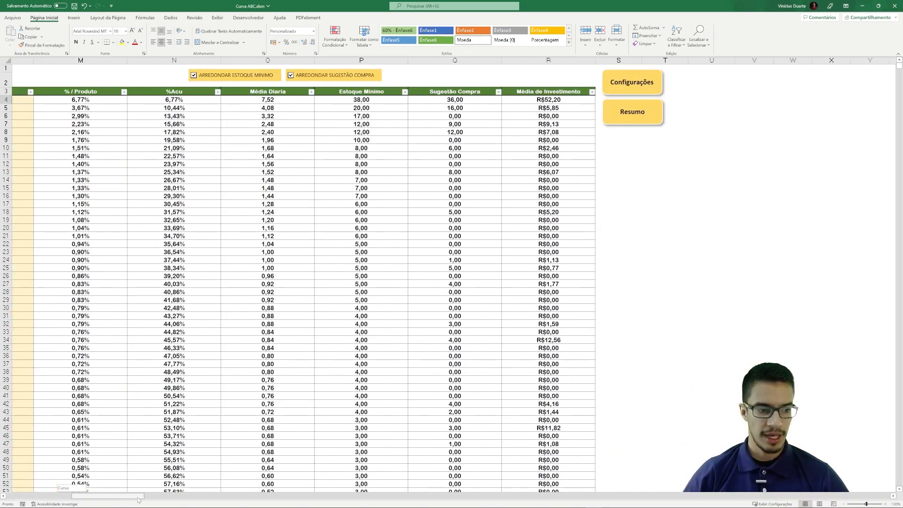
click(631, 86)
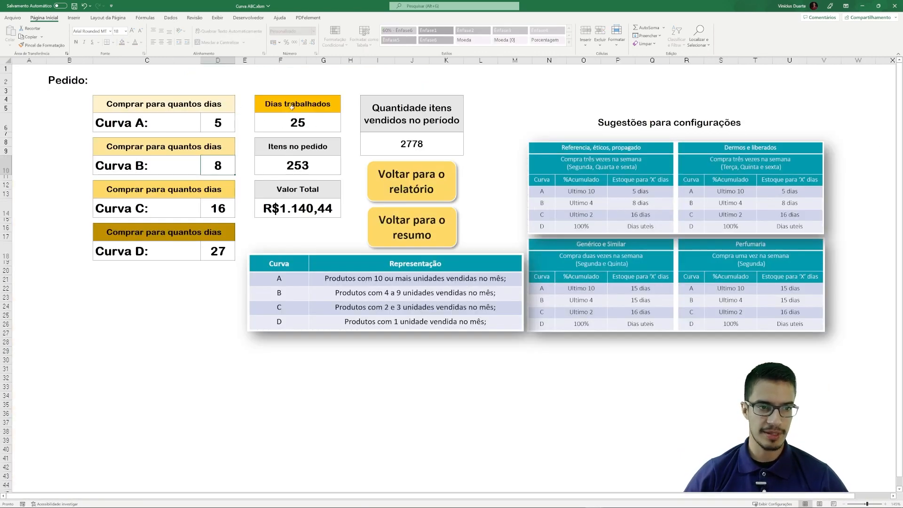